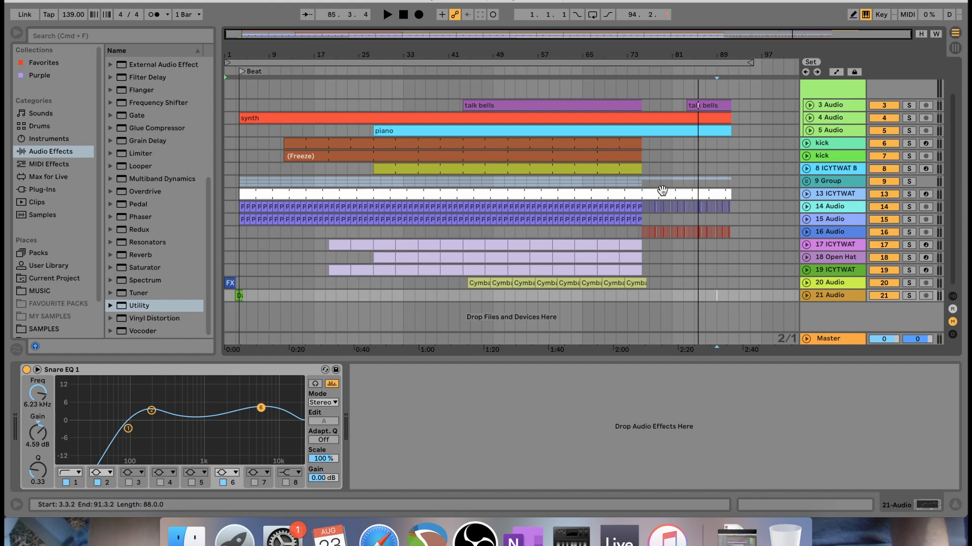
# Play the arrangement from several points between the intro and the ending section.
pyautogui.click(302, 75)
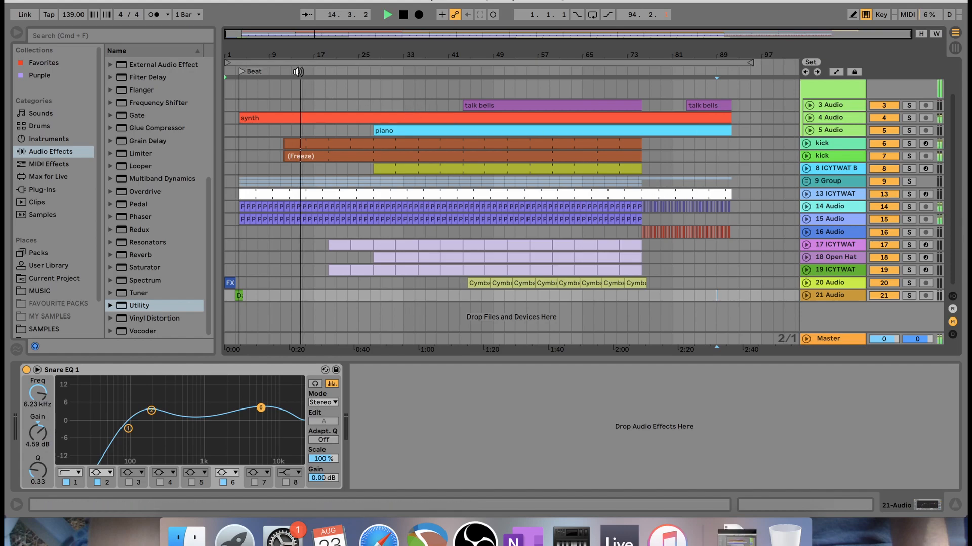
pyautogui.click(415, 71)
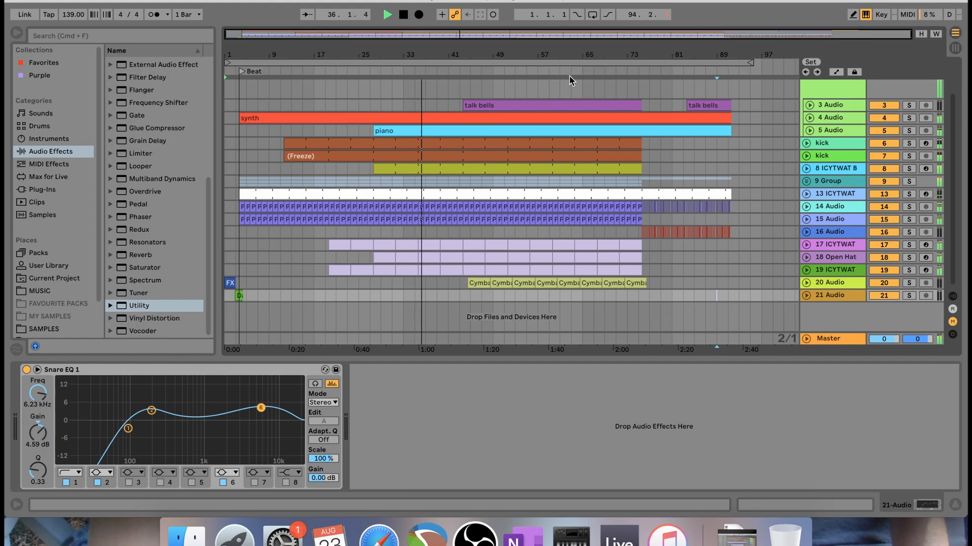
pyautogui.click(541, 71)
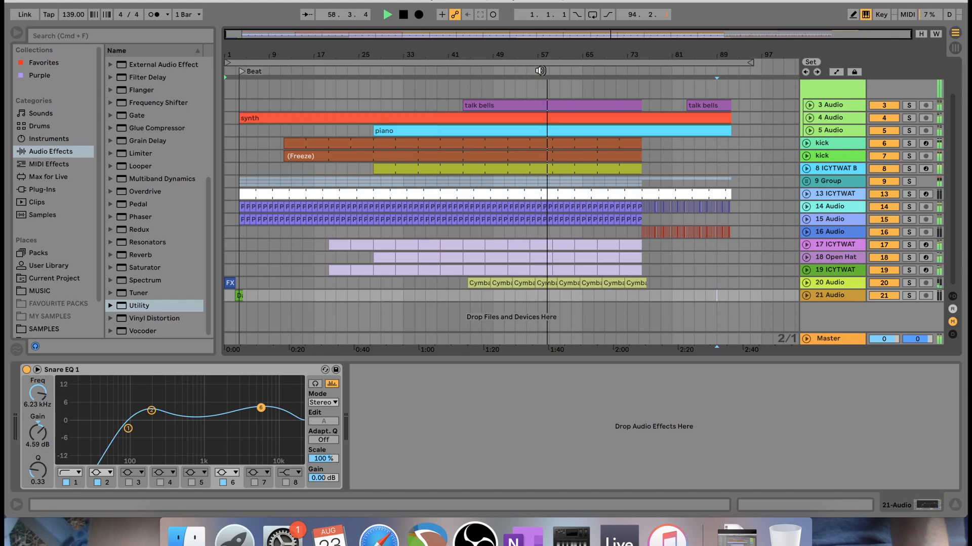
pyautogui.click(687, 68)
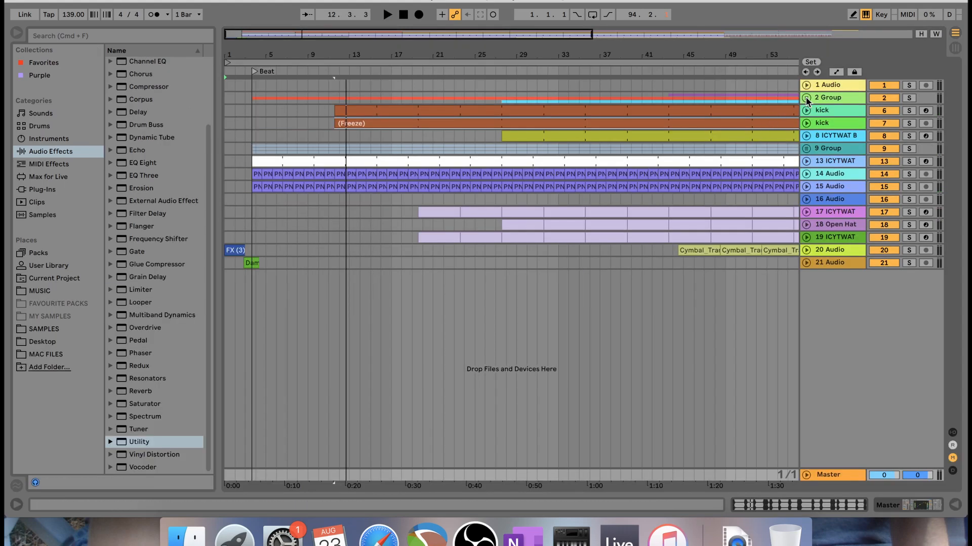
# Expand 2 Group and listen to the group and its synth track soloed.
pyautogui.click(806, 98)
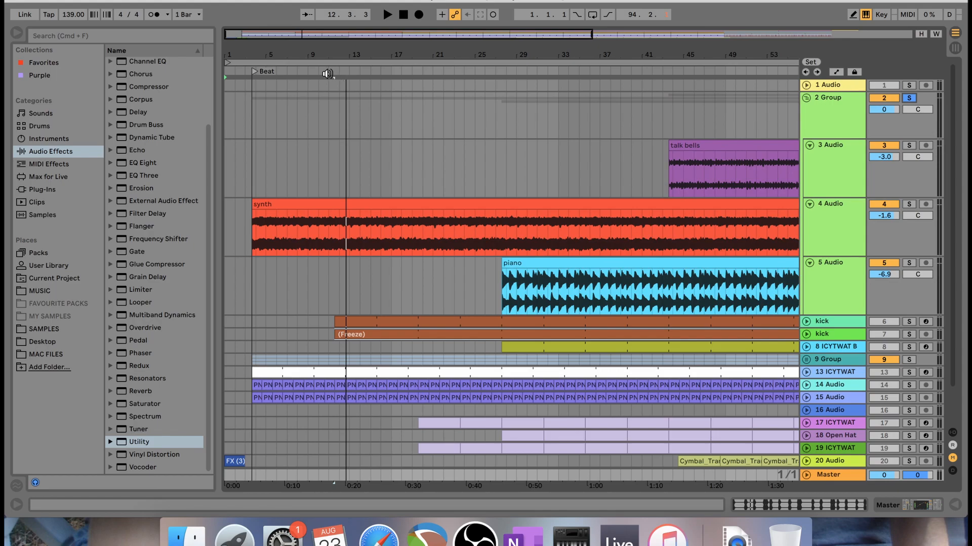
pyautogui.click(327, 73)
pyautogui.click(908, 204)
pyautogui.click(908, 204)
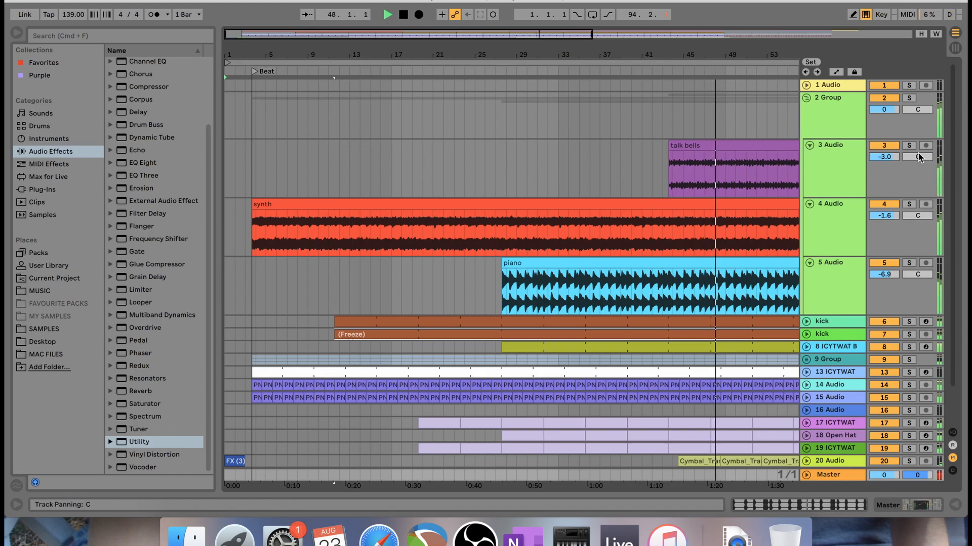
# Solo the talk bells track to listen to it on its own, and stop playback.
pyautogui.click(909, 146)
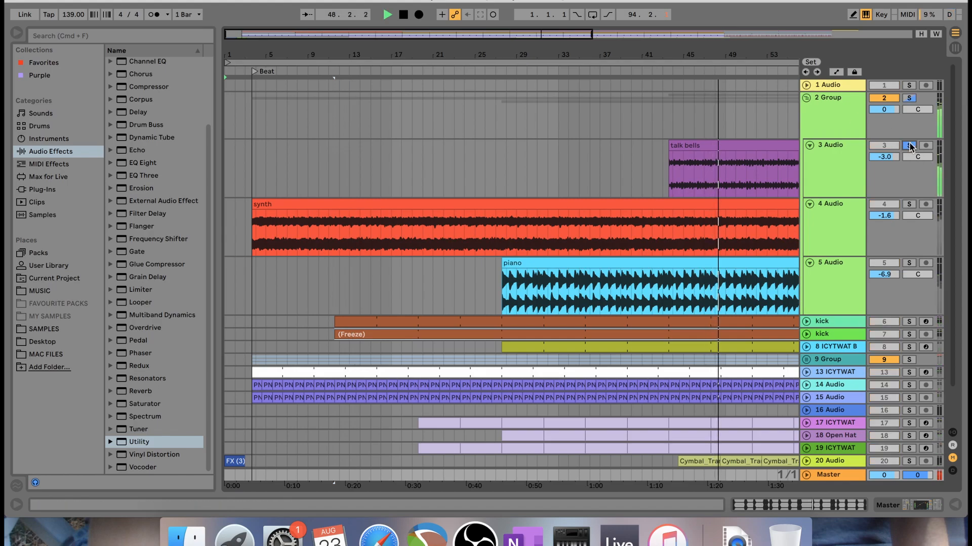
pyautogui.hscroll(3, 696, 196)
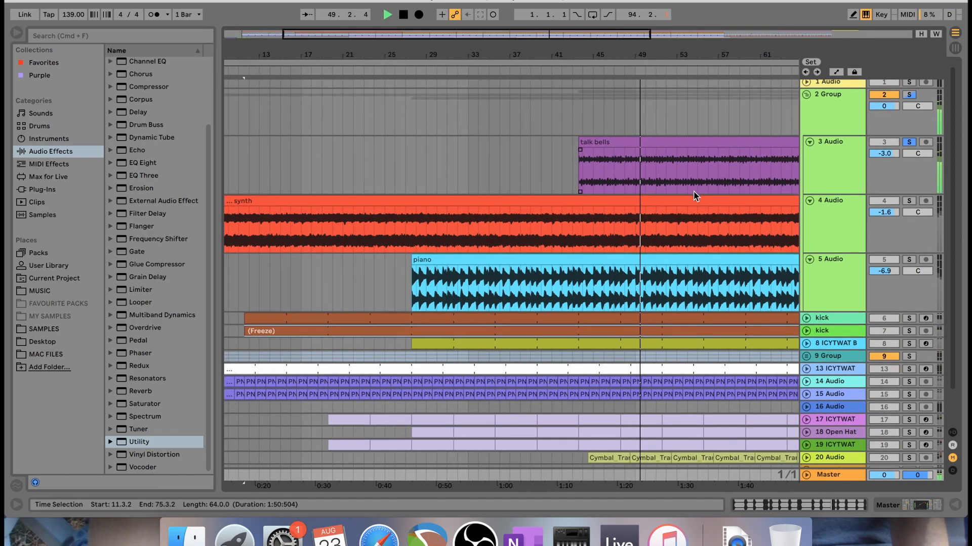
pyautogui.press('space')
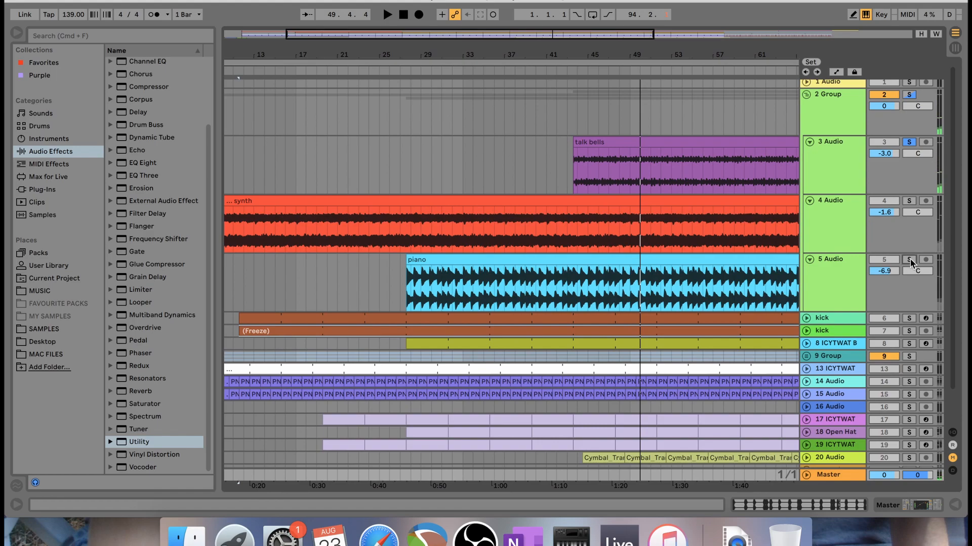
# Listen to the piano track soloed from about bar 40, stop playback and turn its solo off.
pyautogui.click(527, 68)
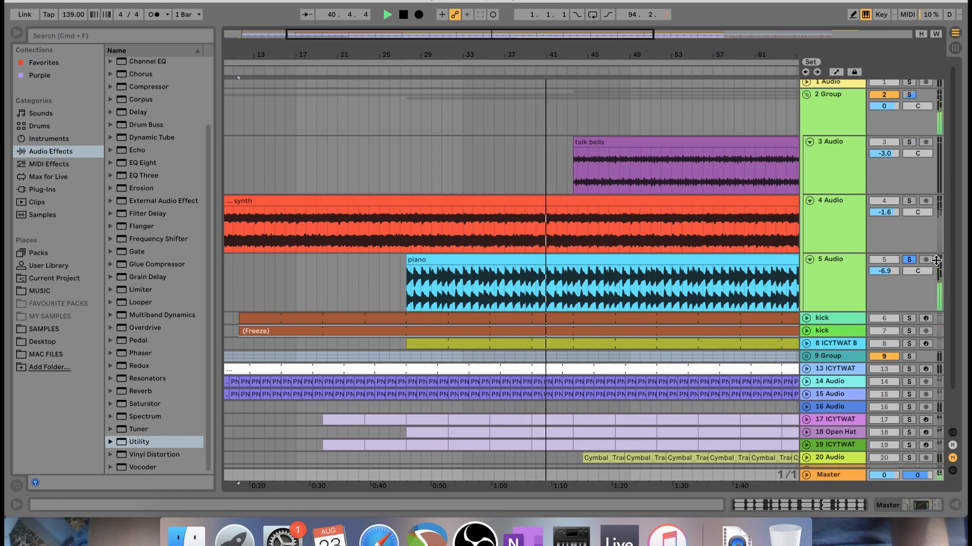
pyautogui.press('space')
pyautogui.click(908, 260)
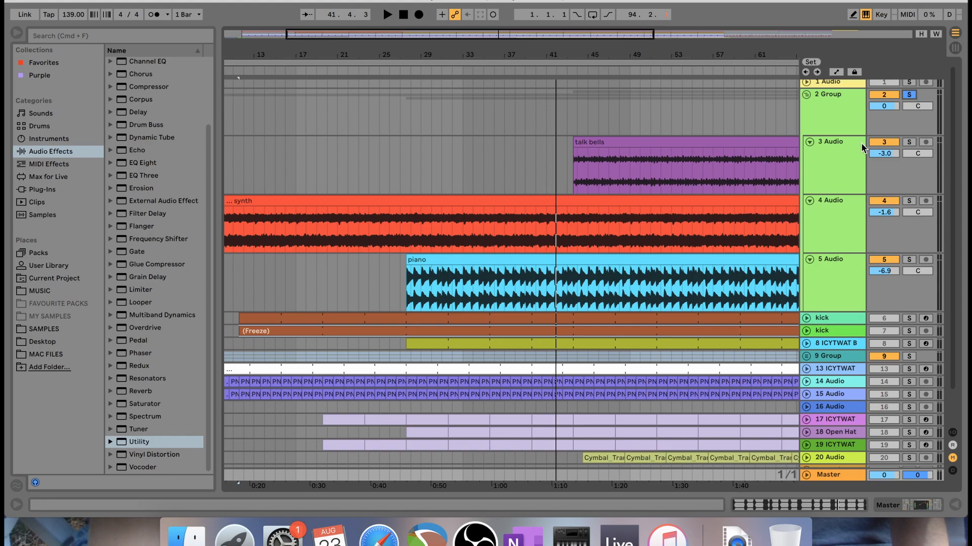
# Show the effect chain of the talk bells track and of the synth track.
pyautogui.click(830, 148)
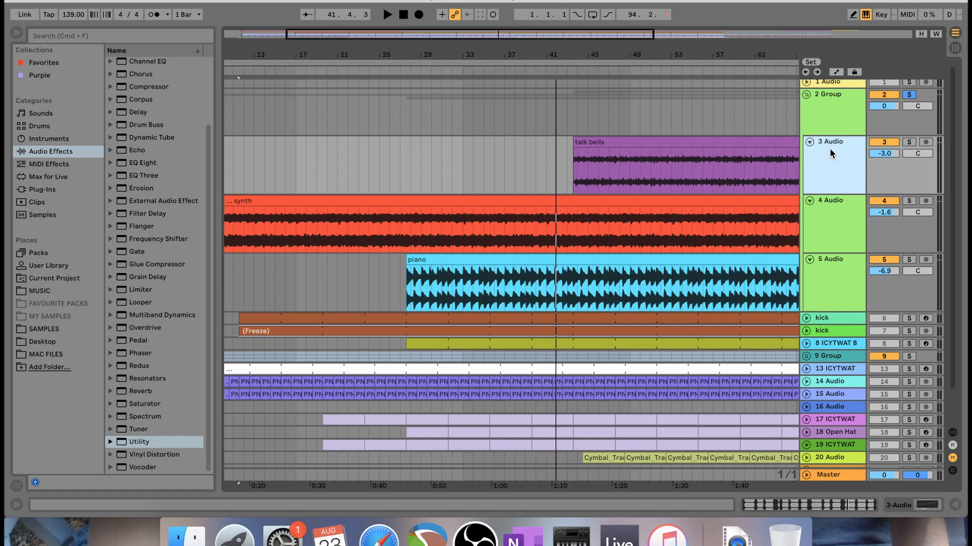
pyautogui.doubleClick(844, 162)
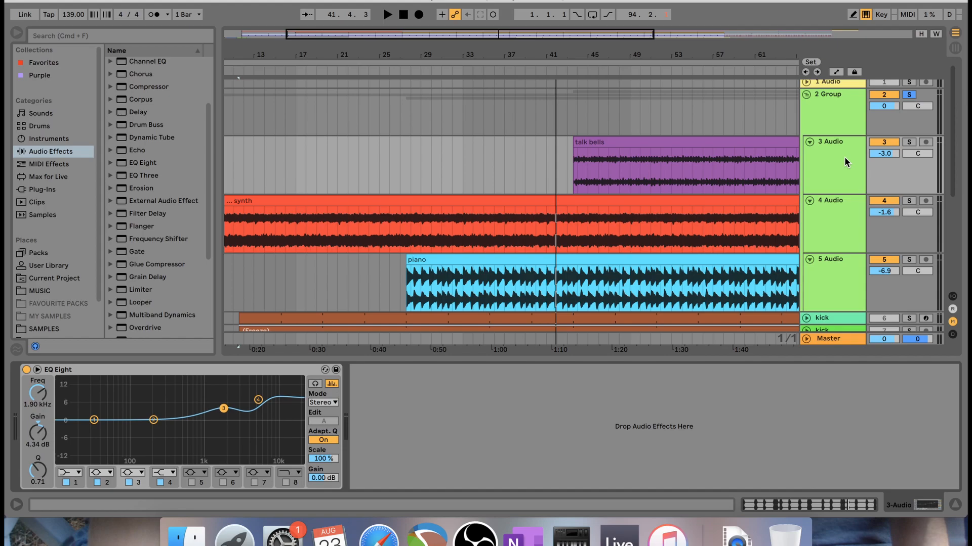
pyautogui.click(844, 194)
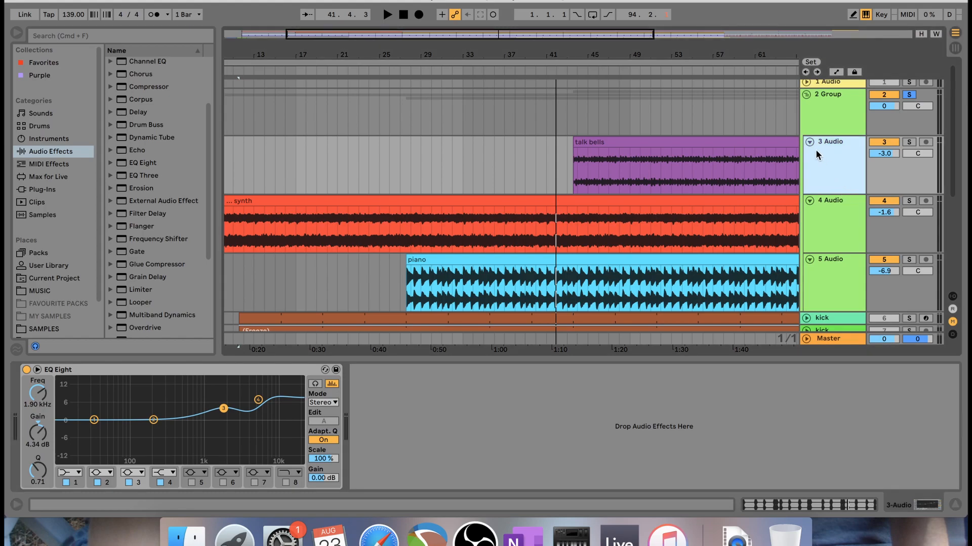
pyautogui.scroll(-3, 814, 148)
pyautogui.click(826, 179)
pyautogui.scroll(1, 201, 148)
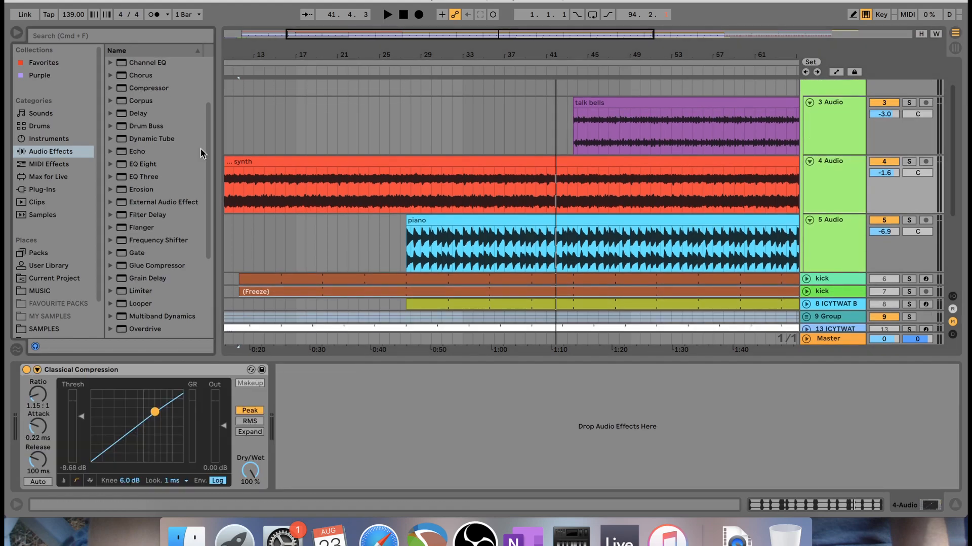
pyautogui.hscroll(-3, 304, 167)
pyautogui.scroll(1, 304, 167)
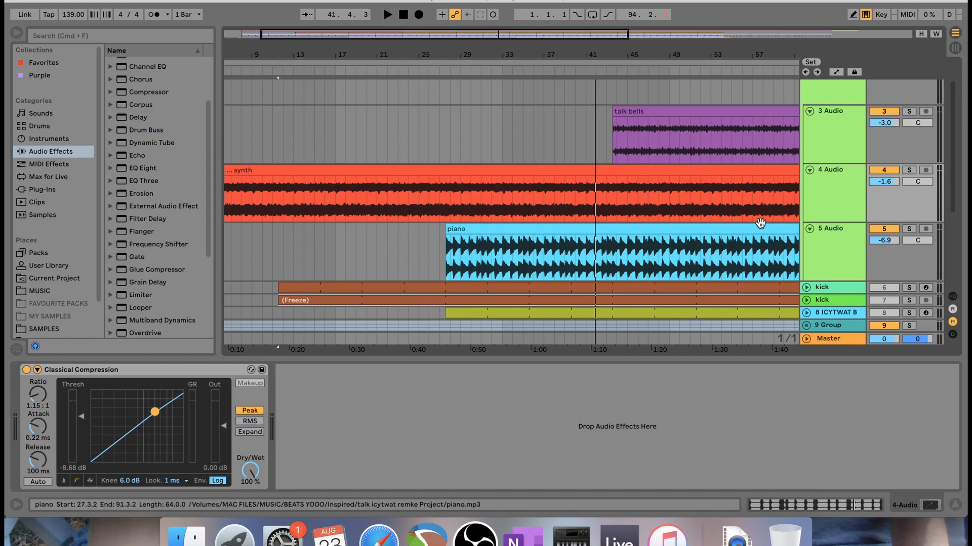
# Compare the effect chains of the piano, synth and talk bells tracks by selecting each track in turn.
pyautogui.click(829, 243)
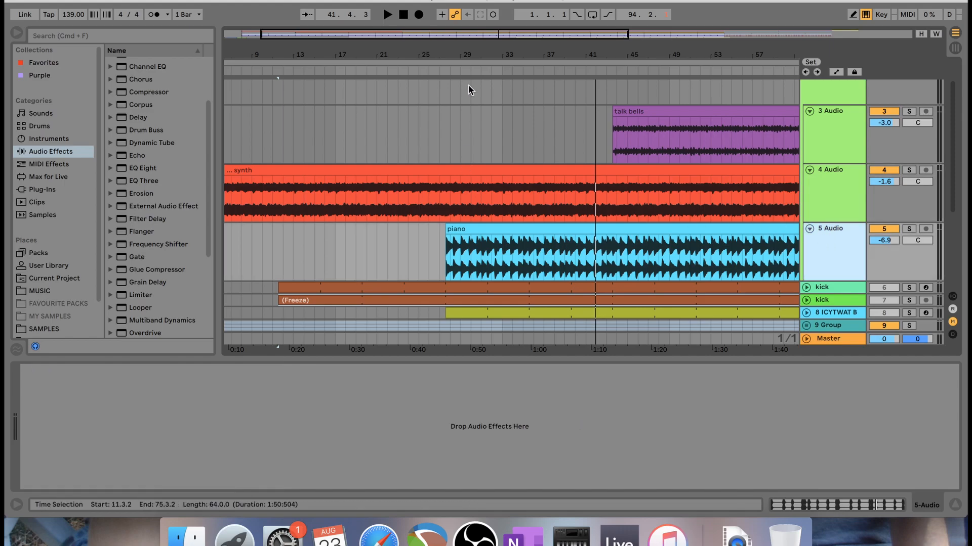
pyautogui.scroll(-3, 468, 86)
pyautogui.click(833, 121)
pyautogui.scroll(3, 833, 122)
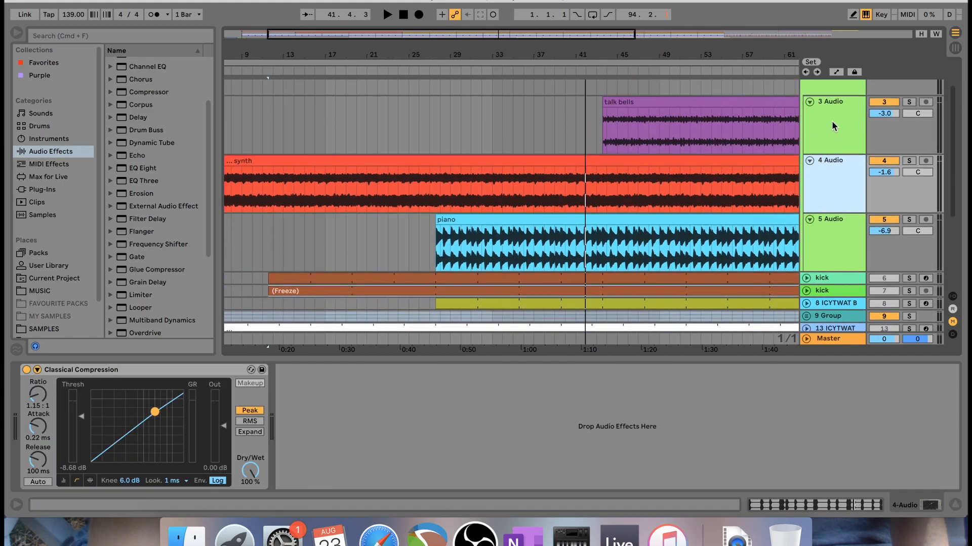
pyautogui.click(830, 120)
pyautogui.click(829, 196)
pyautogui.click(825, 253)
pyautogui.scroll(-3, 831, 180)
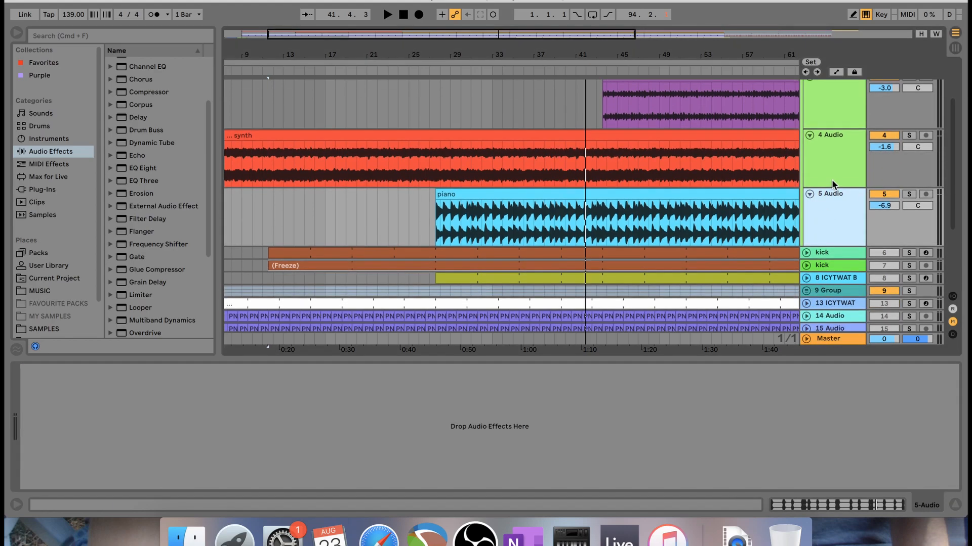
pyautogui.click(831, 102)
pyautogui.scroll(3, 831, 102)
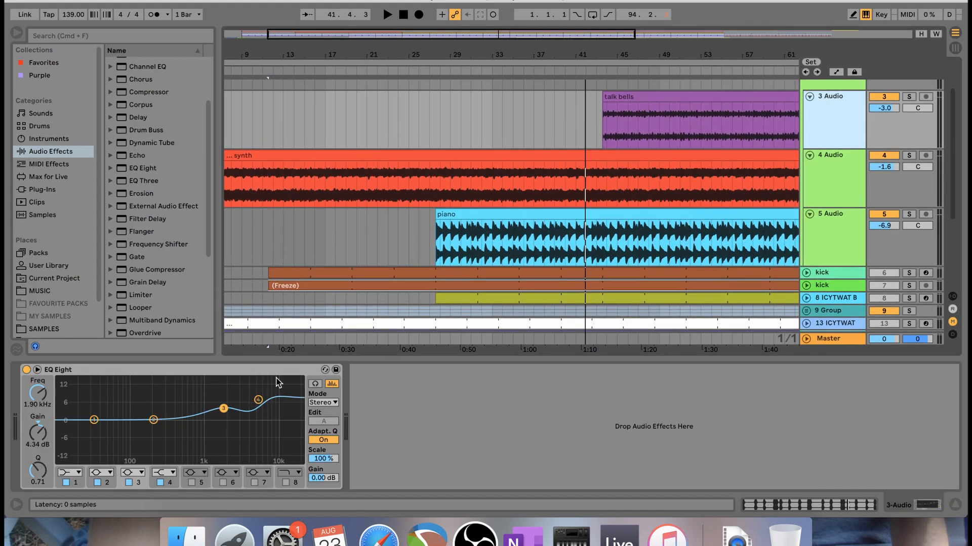
pyautogui.click(835, 175)
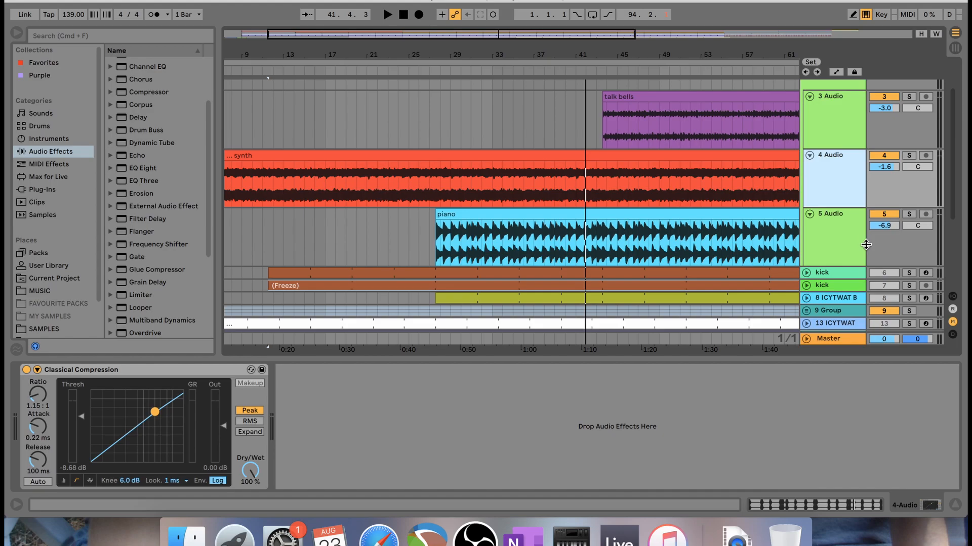
pyautogui.click(833, 238)
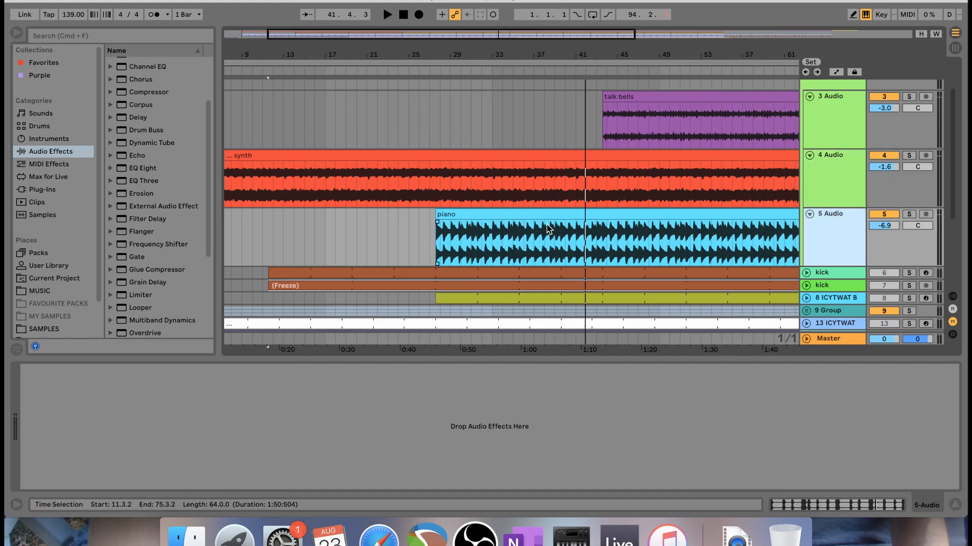
# Audition the soloed talk bells track from about bar 51 with its EQ Eight switched off and back on.
pyautogui.hscroll(3, 549, 230)
pyautogui.moveTo(552, 57); pyautogui.dragTo(552, 76)
pyautogui.click(840, 171)
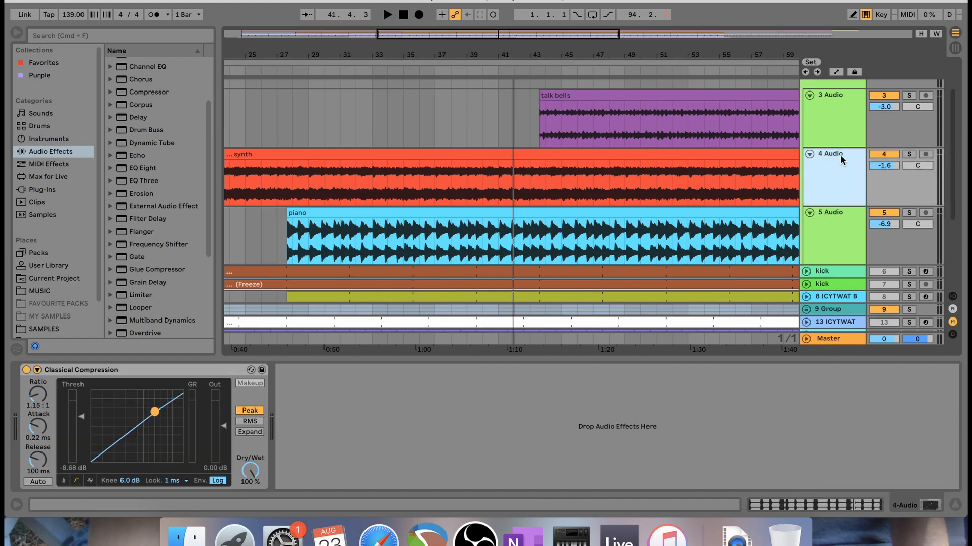
pyautogui.click(840, 122)
pyautogui.click(912, 95)
pyautogui.click(670, 65)
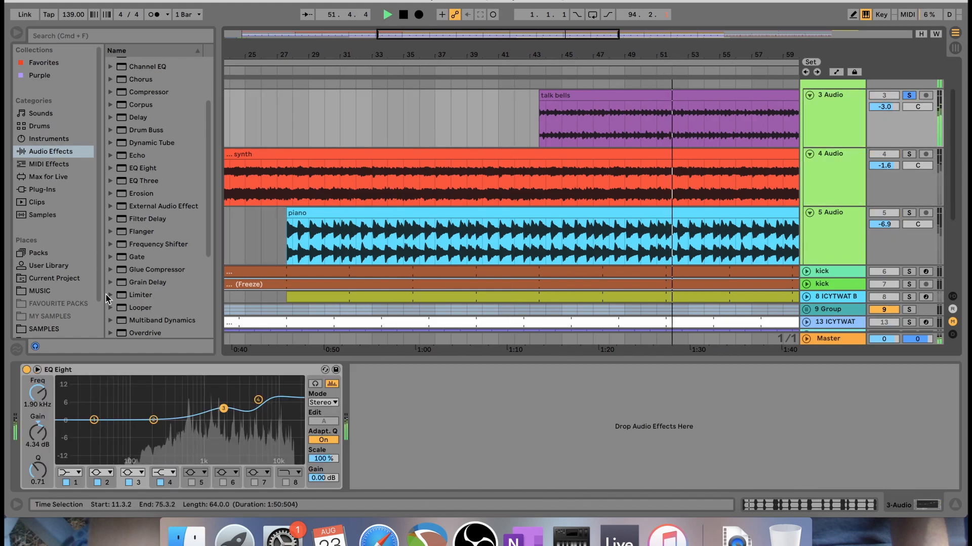
pyautogui.click(27, 370)
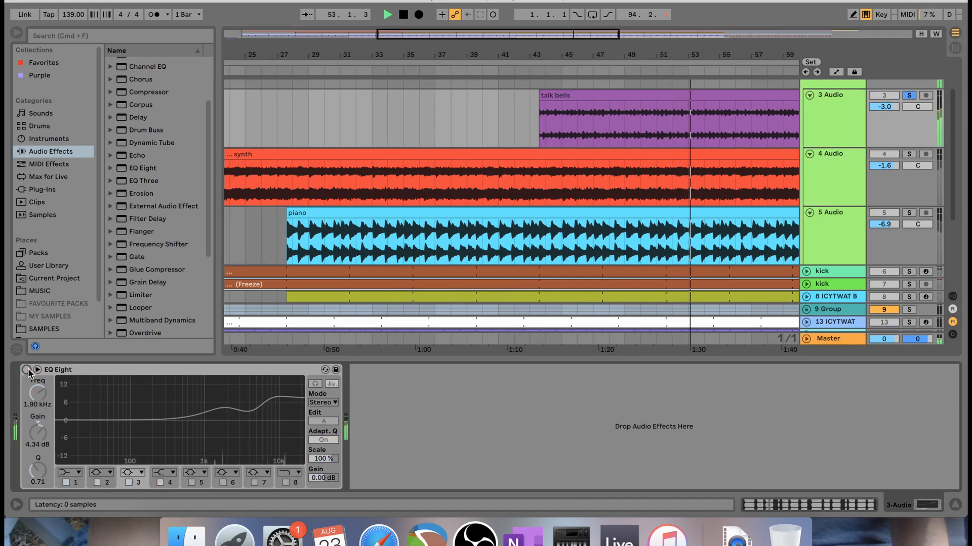
pyautogui.click(27, 370)
pyautogui.press('space')
# Audition the soloed synth track from about bar 37 with its Classical Compression switched off and back on.
pyautogui.click(911, 154)
pyautogui.click(850, 171)
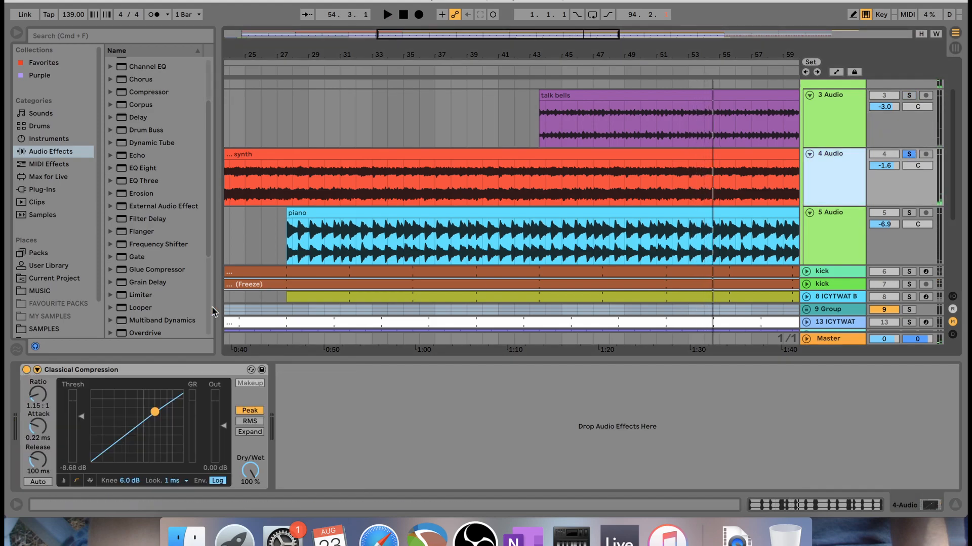
pyautogui.click(445, 66)
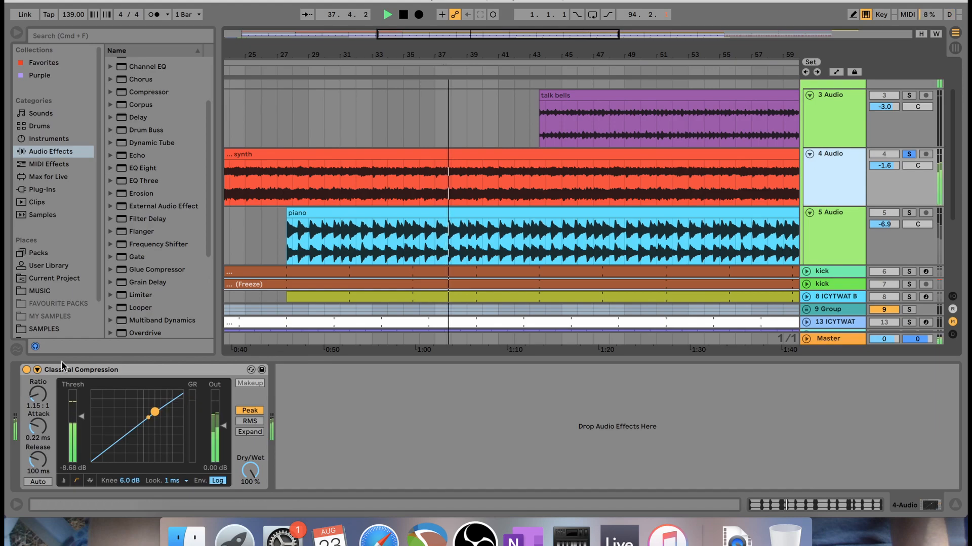
pyautogui.click(27, 370)
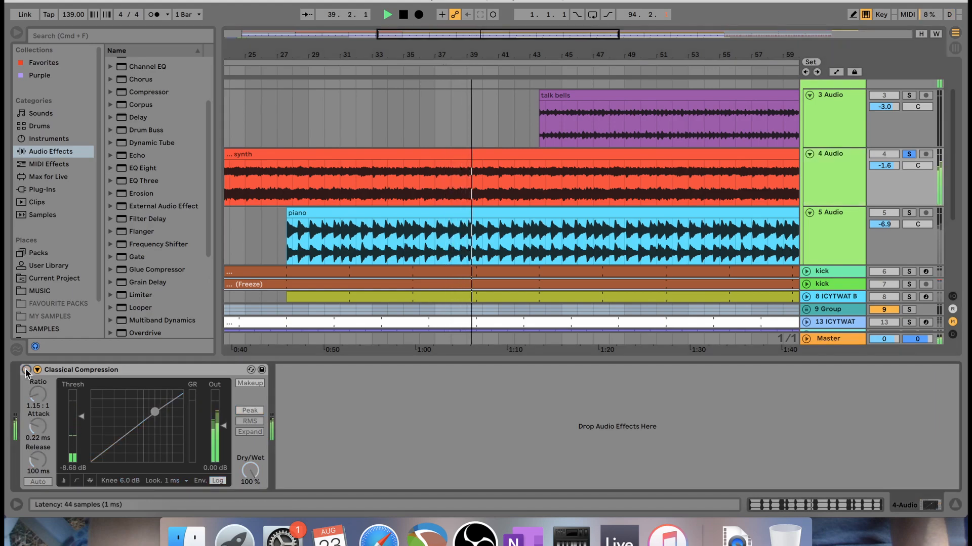
pyautogui.click(27, 370)
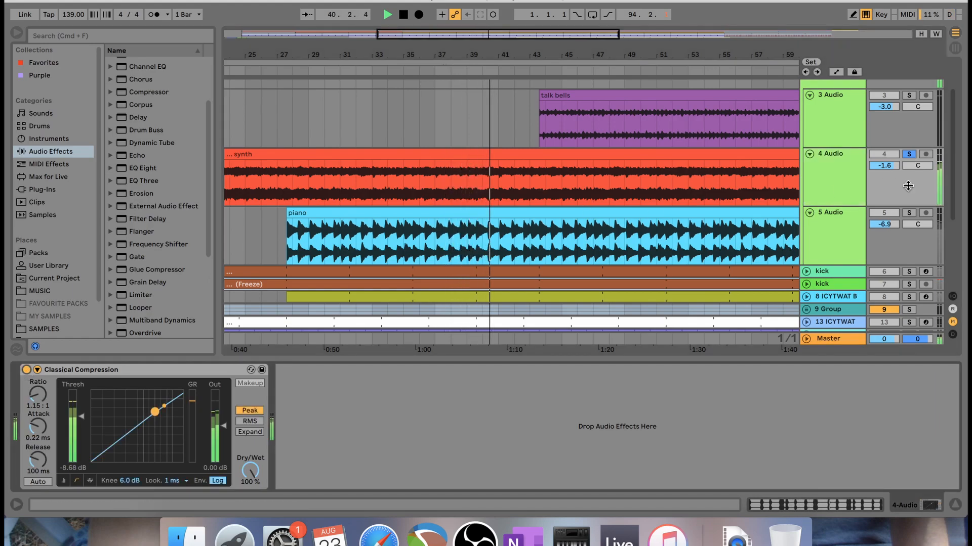
# Solo the piano track and the whole 2 Group in turn to hear them during playback.
pyautogui.click(909, 212)
pyautogui.scroll(2, 913, 122)
pyautogui.click(909, 98)
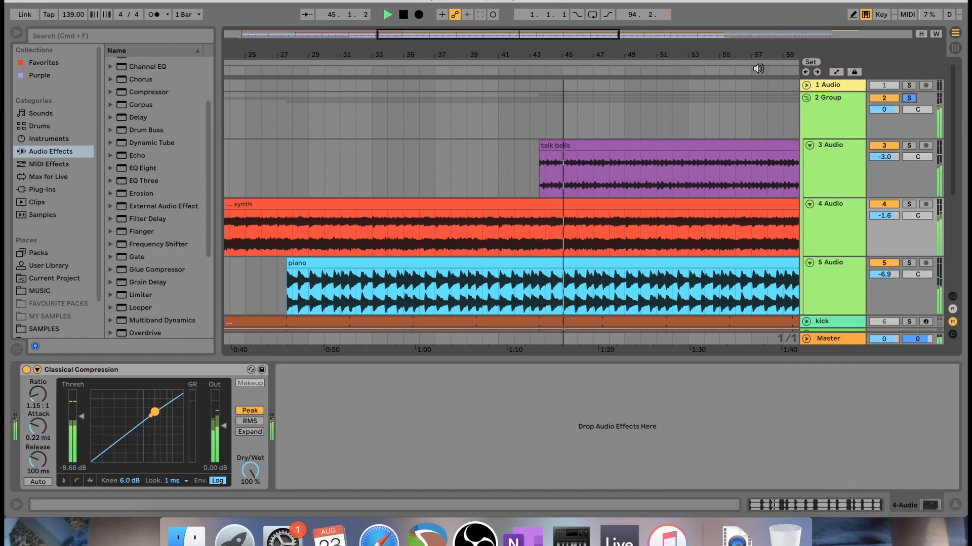
pyautogui.scroll(-3, 739, 122)
pyautogui.hscroll(3, 734, 147)
pyautogui.scroll(-1, 731, 164)
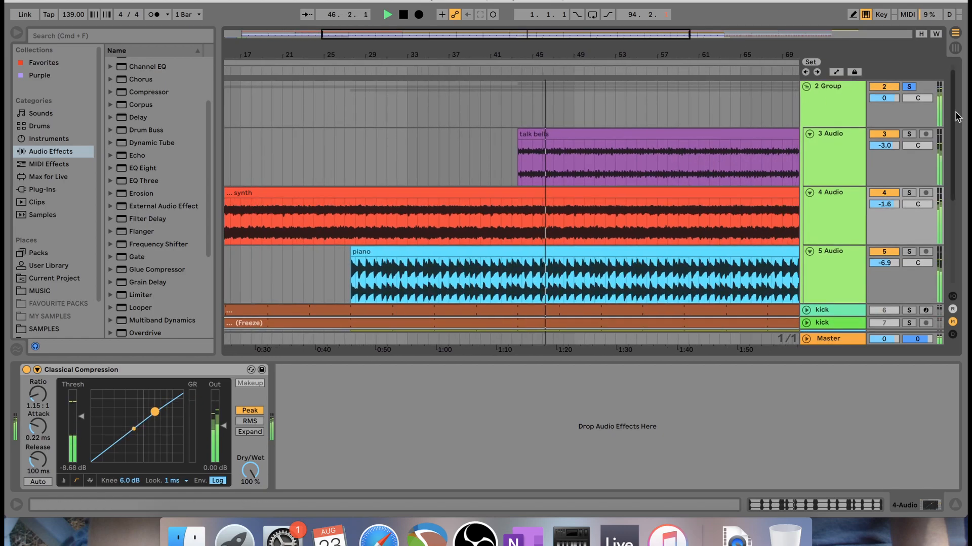
# Unsolo and collapse 2 Group, and play both kick tracks soloed from about bar 38.
pyautogui.click(910, 87)
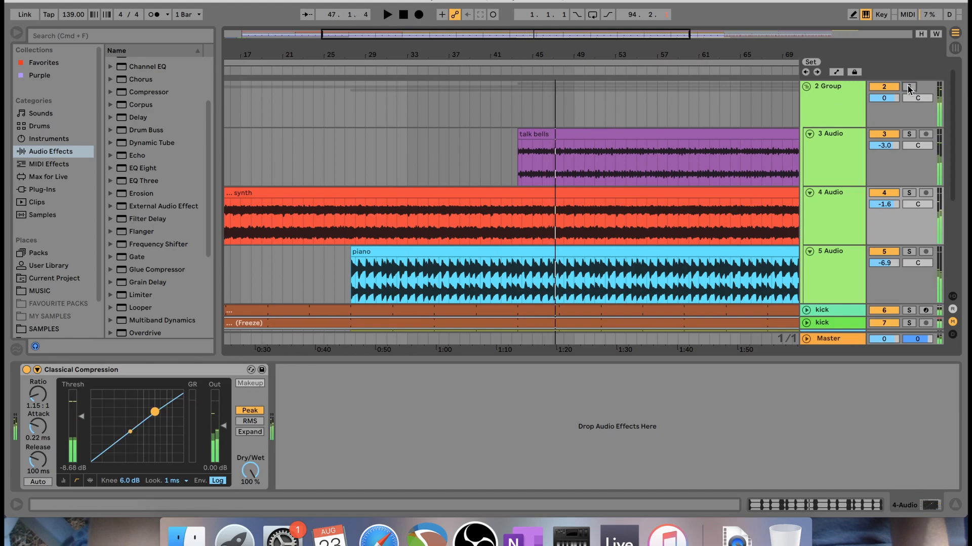
pyautogui.click(806, 88)
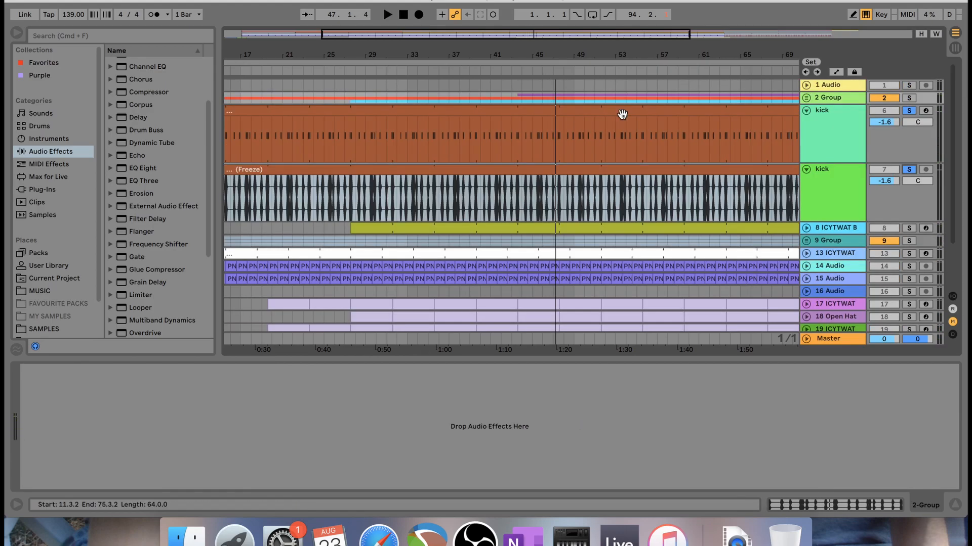
pyautogui.click(455, 69)
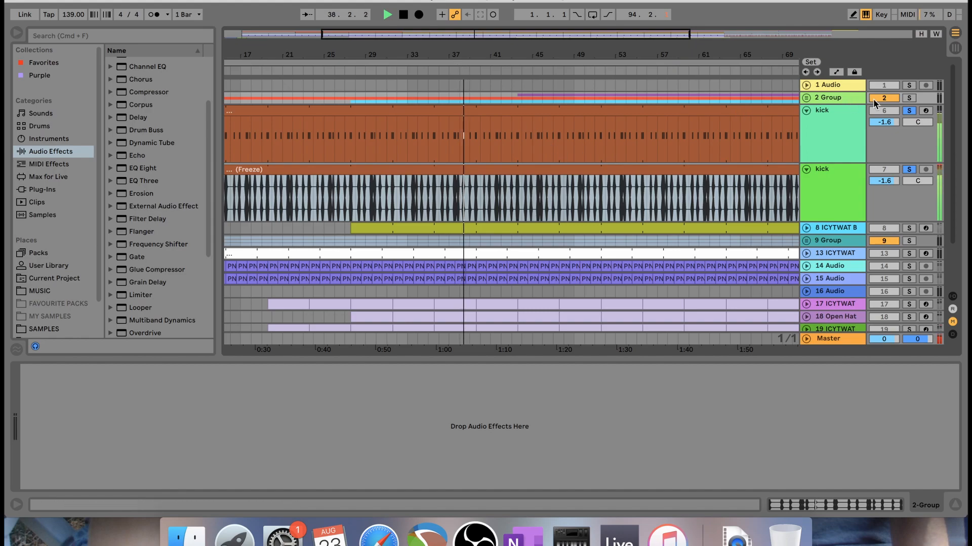
pyautogui.moveTo(754, 61); pyautogui.dragTo(755, 96)
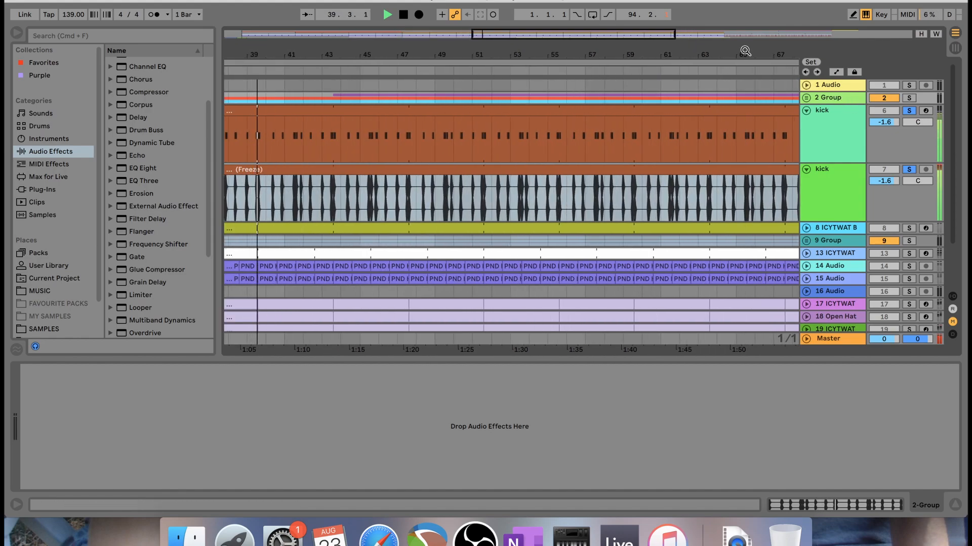
# Solo only the first kick track and examine its Audio Effect Rack, from A Standard Multiband Comp through the Limiter, with the rack switched off.
pyautogui.click(831, 135)
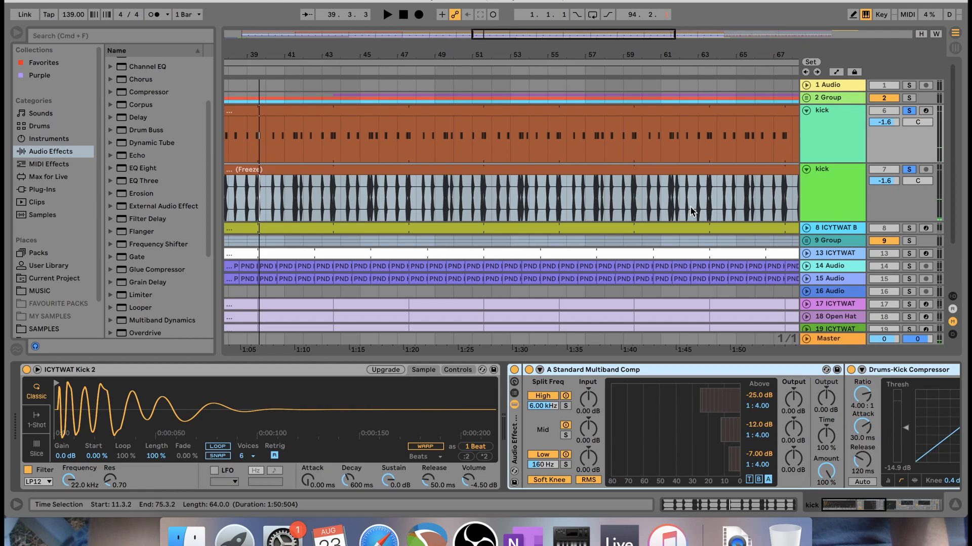
pyautogui.click(908, 111)
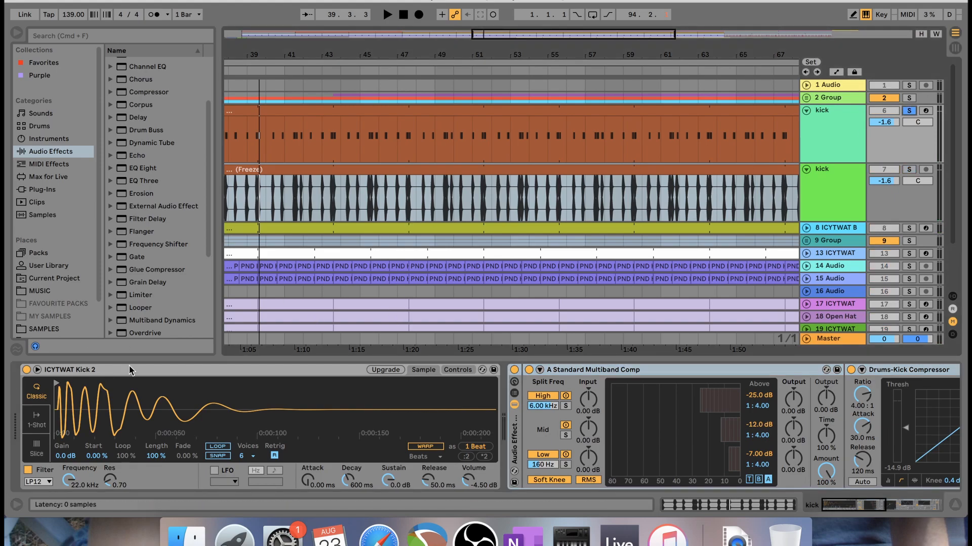
pyautogui.hscroll(3, 391, 378)
pyautogui.hscroll(10, 433, 372)
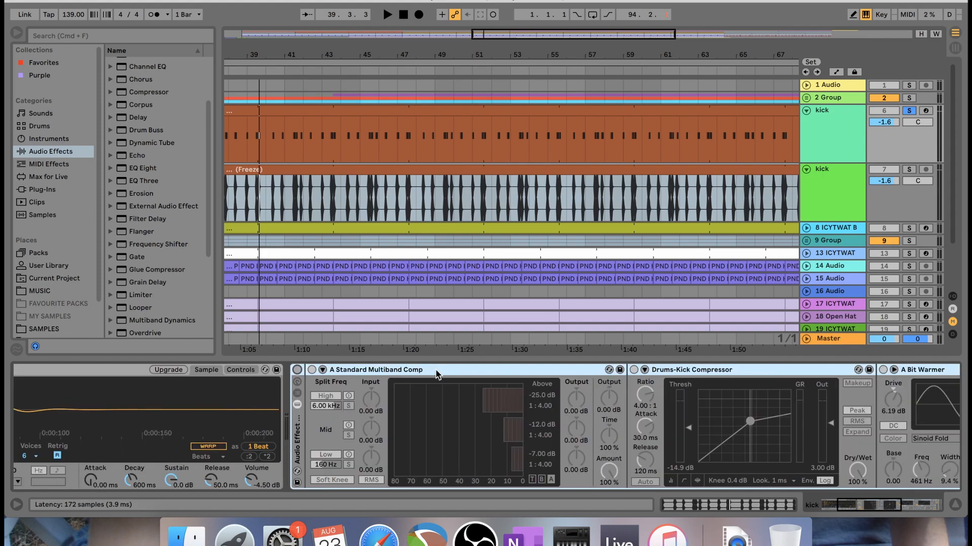
pyautogui.hscroll(-10, 437, 373)
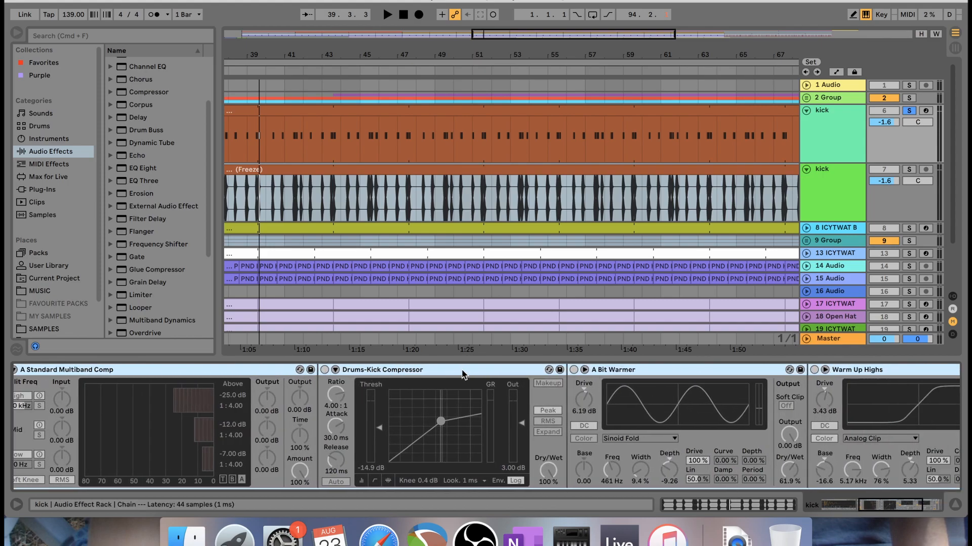
pyautogui.hscroll(8, 749, 402)
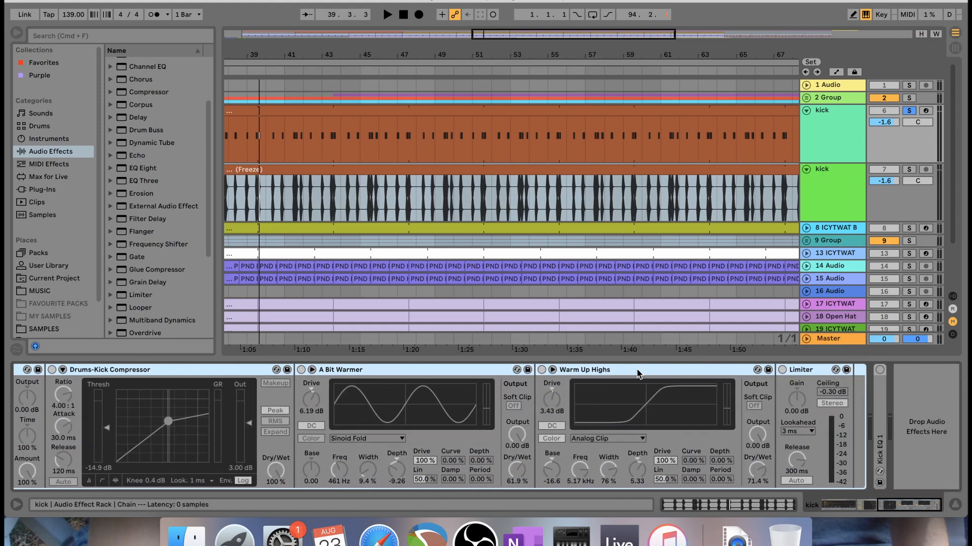
pyautogui.hscroll(-10, 638, 374)
pyautogui.hscroll(-1, 377, 442)
pyautogui.hscroll(-3, 377, 442)
# Audition the soloed first kick with its Audio Effect Rack off, and again with the rack on from about bar 44.
pyautogui.press('space')
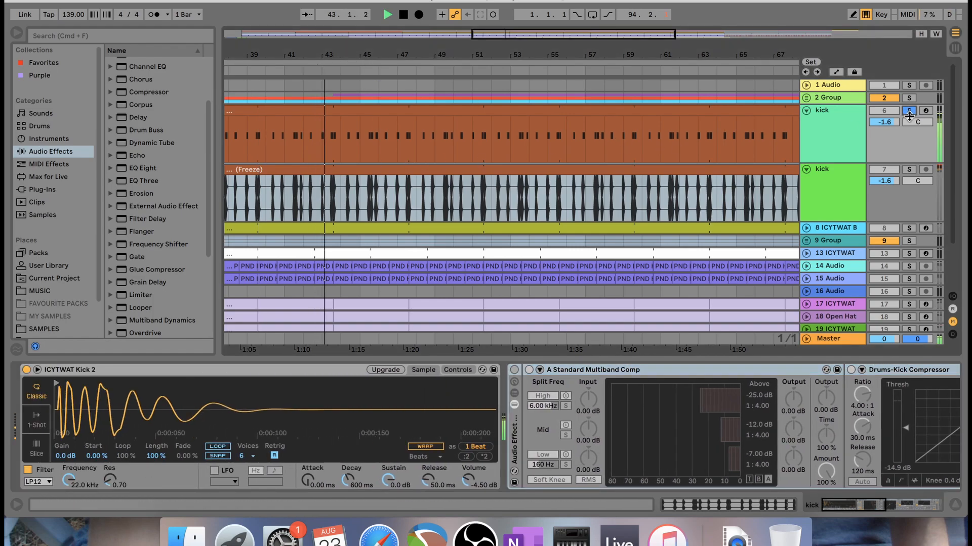
pyautogui.press('space')
pyautogui.click(514, 372)
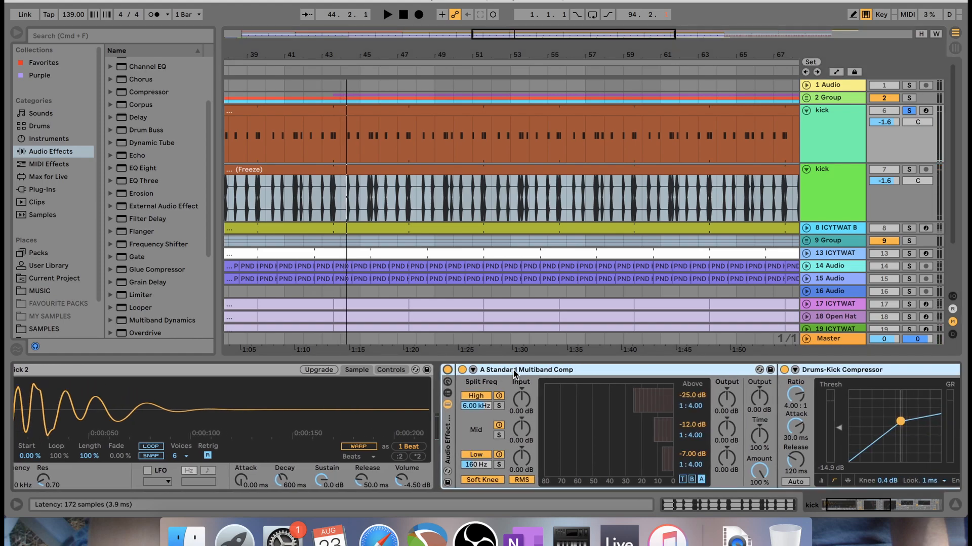
pyautogui.click(341, 73)
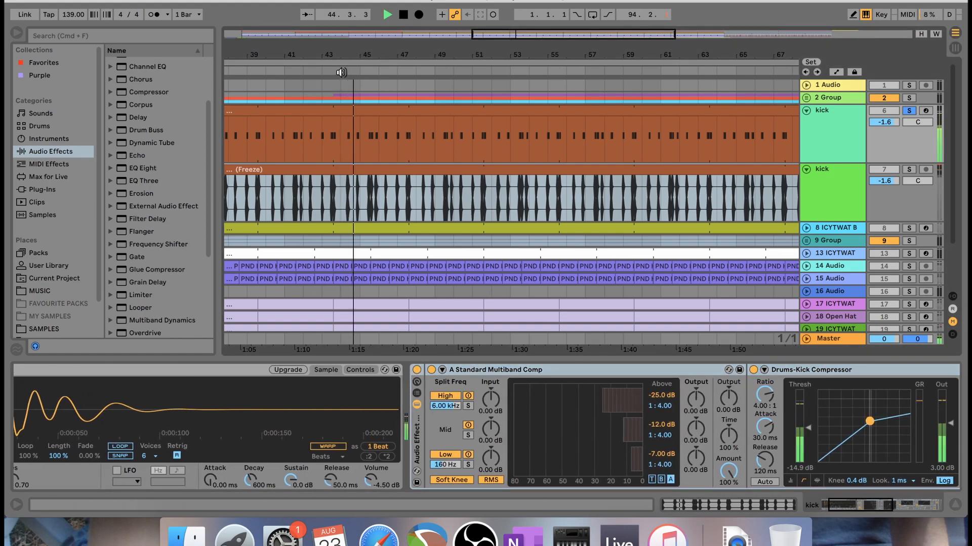
pyautogui.hscroll(5, 546, 485)
pyautogui.hscroll(2, 546, 482)
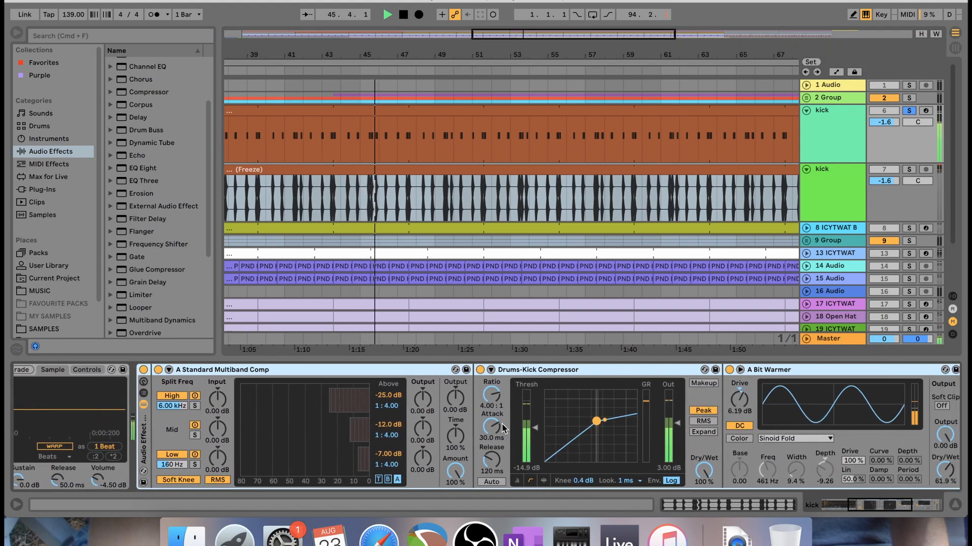
# Solo the second kick track, view its EQ Eight, and open its frozen kick clip for editing.
pyautogui.click(810, 198)
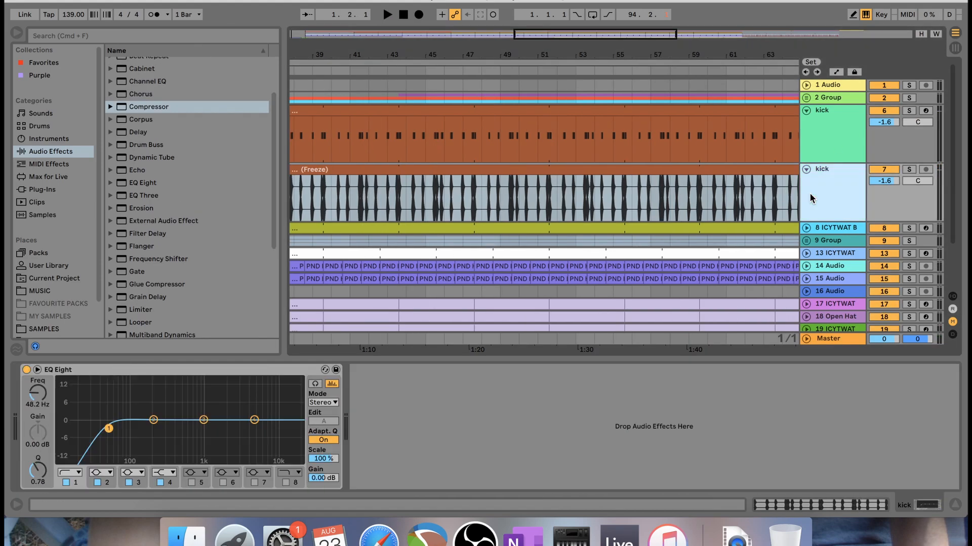
pyautogui.click(909, 170)
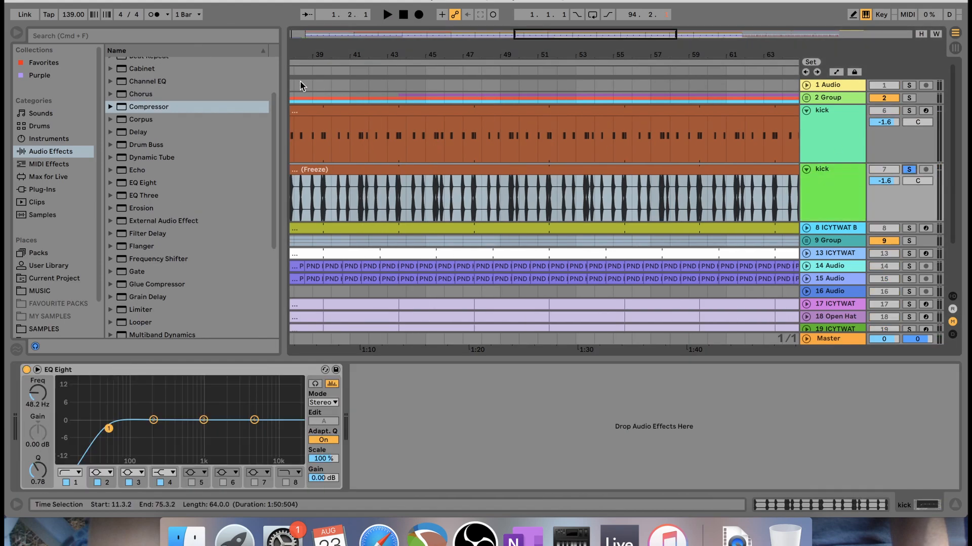
pyautogui.click(395, 165)
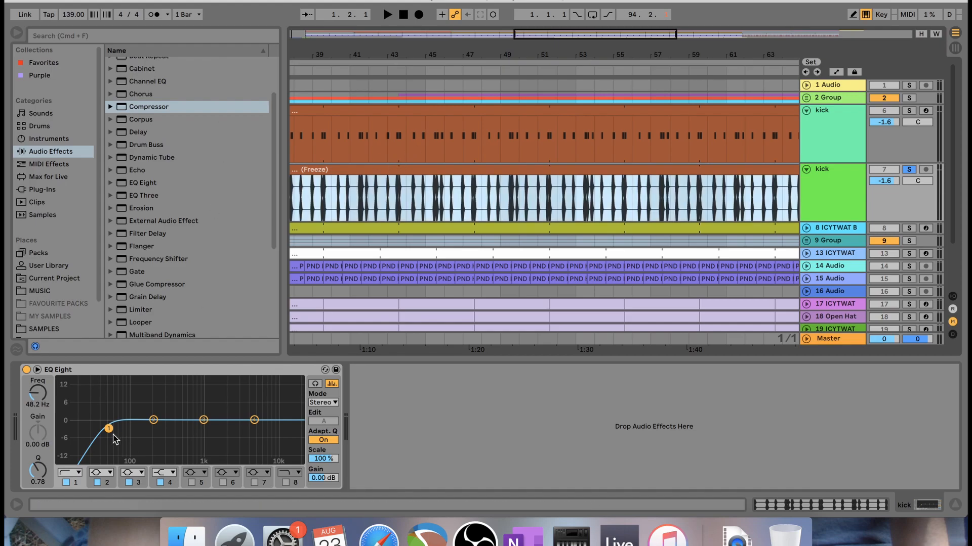
pyautogui.hscroll(-3, 405, 185)
pyautogui.doubleClick(382, 168)
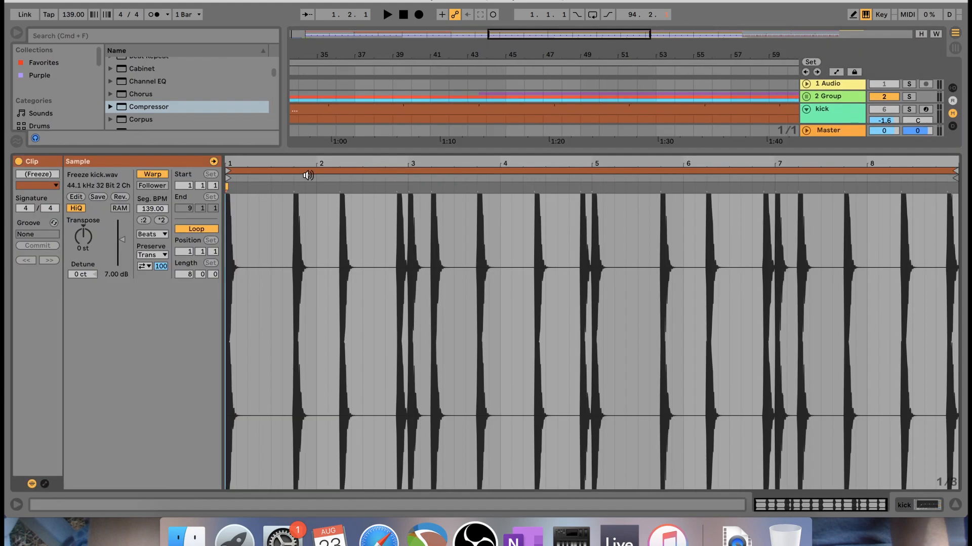
# Audition the frozen kick clip from about bar 35 with its gain reset to 0 dB, and set the gain to 7 dB.
pyautogui.click(115, 276)
pyautogui.press('Delete')
pyautogui.click(309, 67)
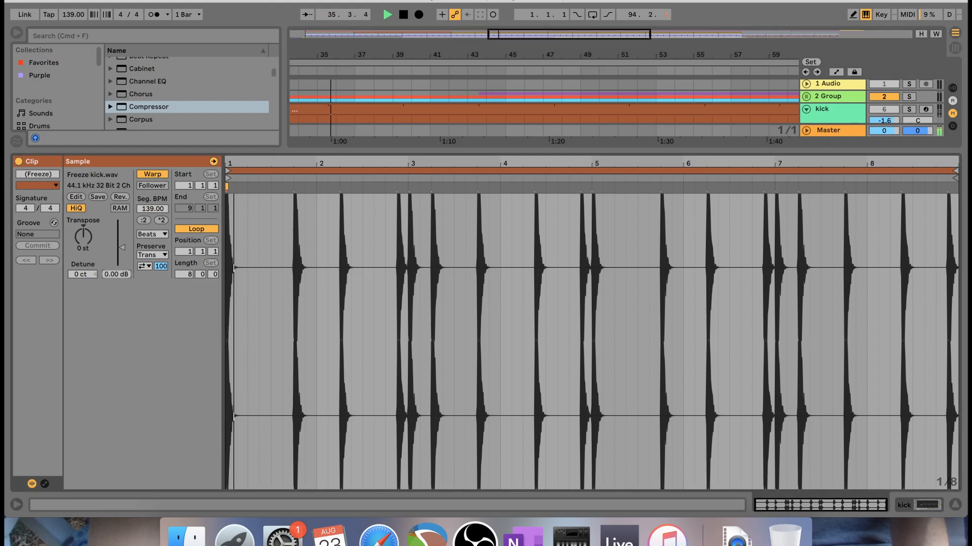
pyautogui.write('7')
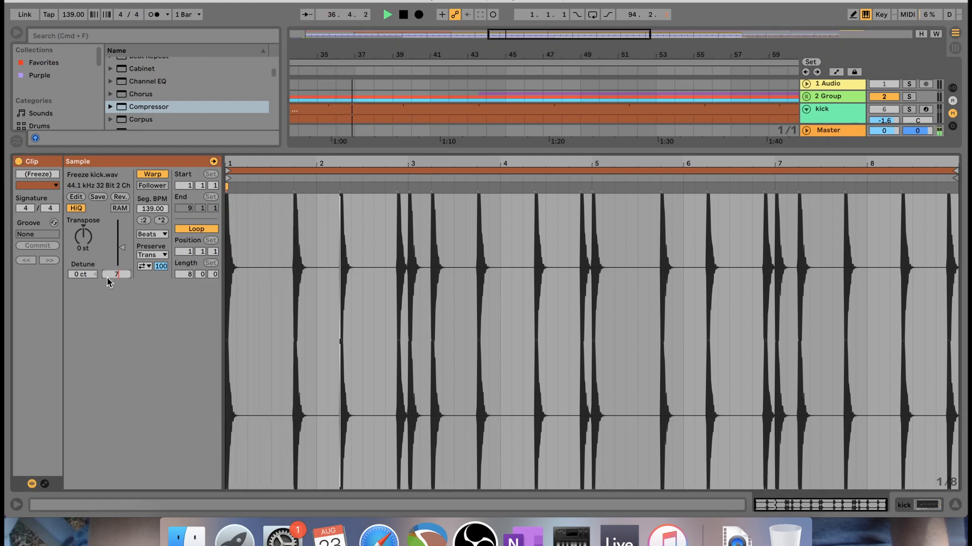
pyautogui.press('Return')
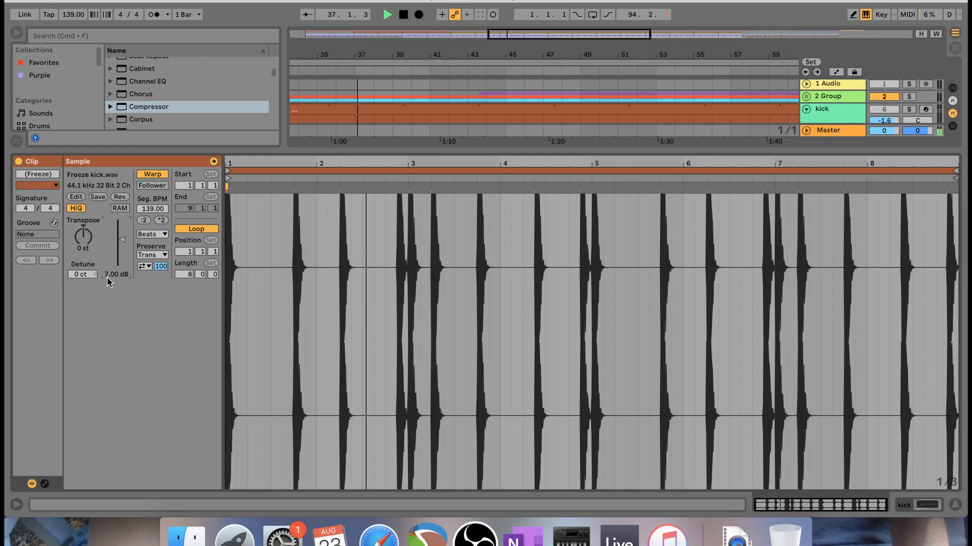
# Close the clip's sample view and play both kick tracks soloed together from about bar 41.
pyautogui.click(473, 154)
pyautogui.press('space')
pyautogui.click(913, 111)
pyautogui.click(445, 66)
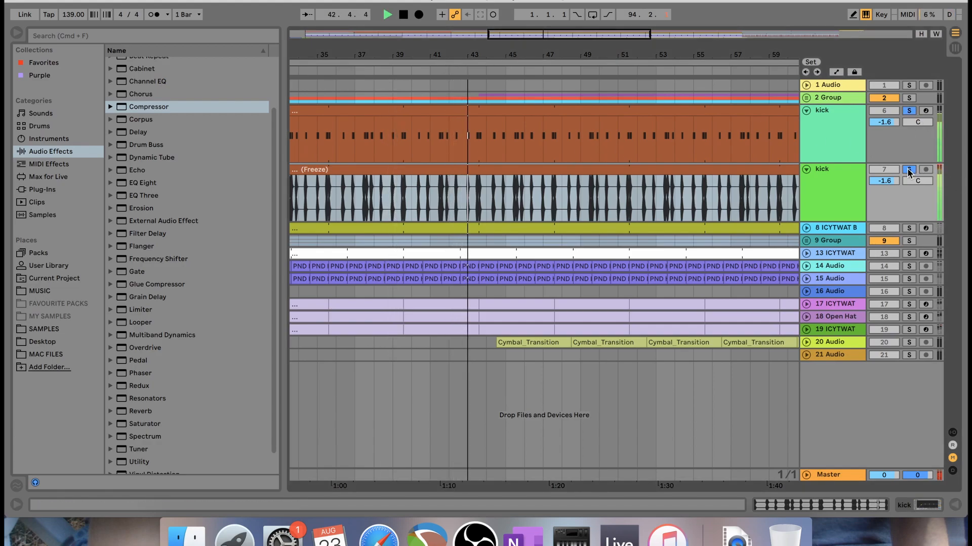
# Unsolo both kick tracks and collapse them in the arrangement.
pyautogui.click(909, 111)
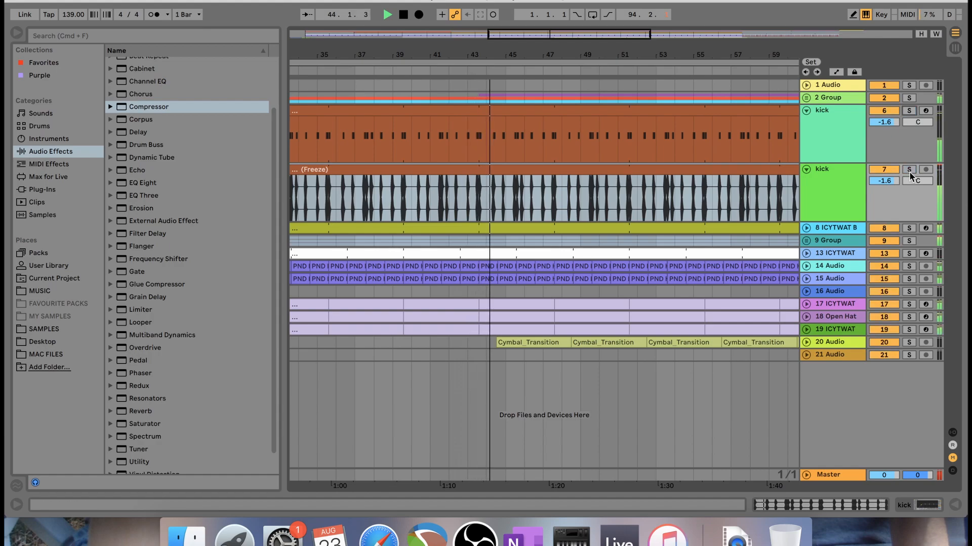
pyautogui.click(806, 169)
pyautogui.click(806, 110)
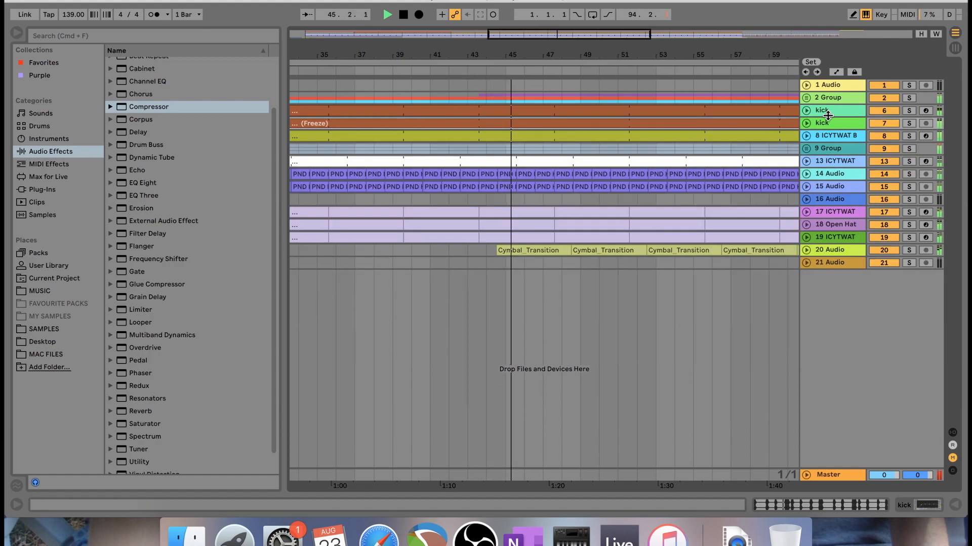
# Examine the first kick track's effects during playback, stop, and show the second kick track's EQ Eight.
pyautogui.click(833, 115)
pyautogui.doubleClick(835, 116)
pyautogui.hscroll(2, 439, 423)
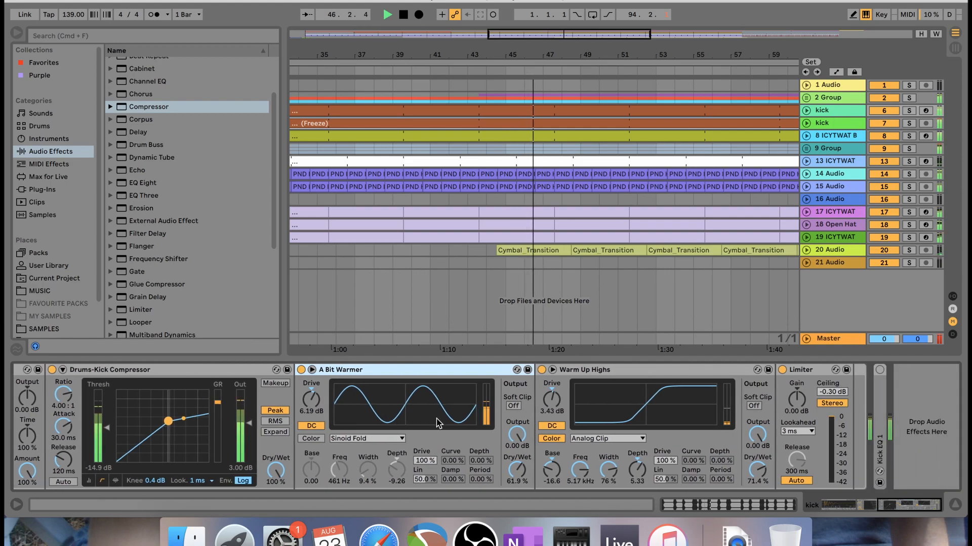
pyautogui.hscroll(-15, 438, 423)
pyautogui.press('space')
pyautogui.doubleClick(854, 126)
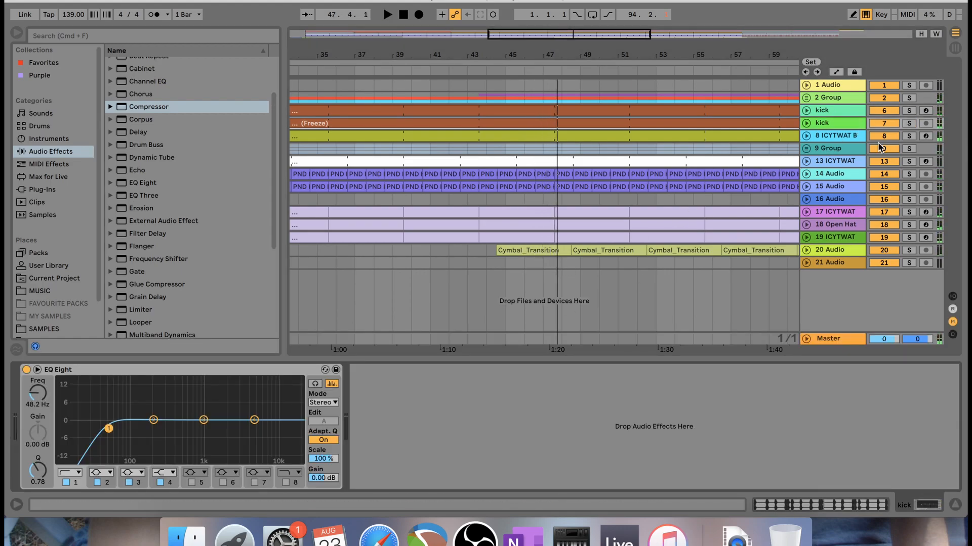
# Expand and solo the ICYTWAT BASS track, play it from about bar 37, and look through its effects up to Long Tail.
pyautogui.click(806, 136)
pyautogui.click(816, 156)
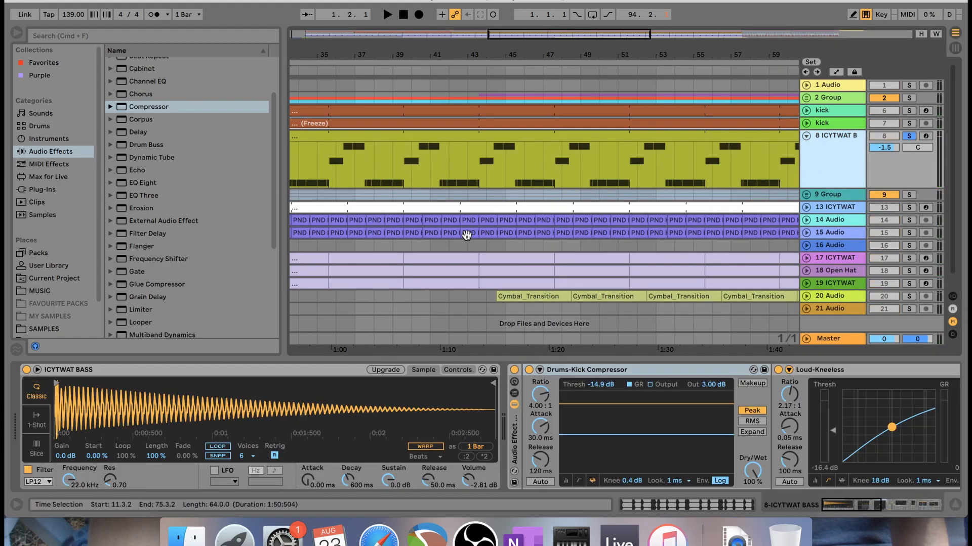
pyautogui.press('space')
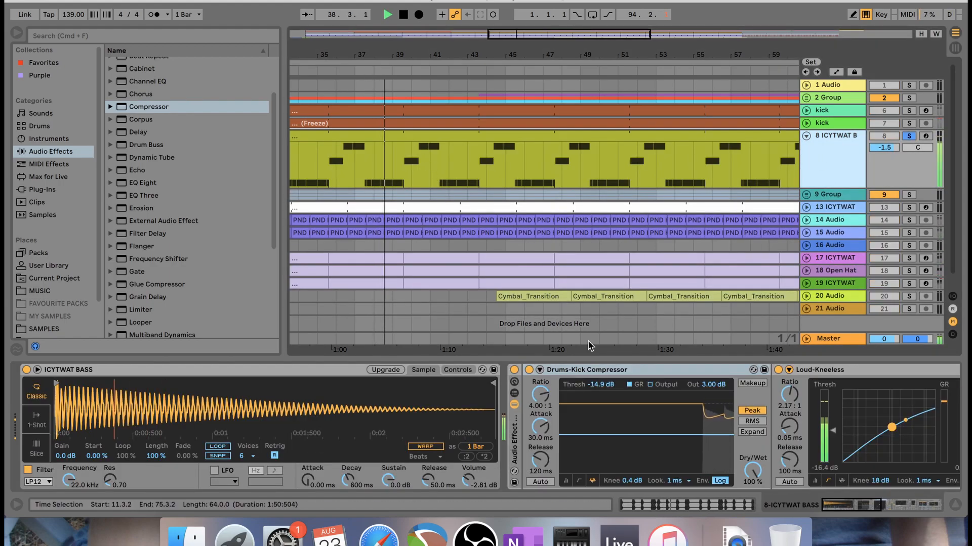
pyautogui.hscroll(10, 614, 409)
pyautogui.hscroll(10, 615, 415)
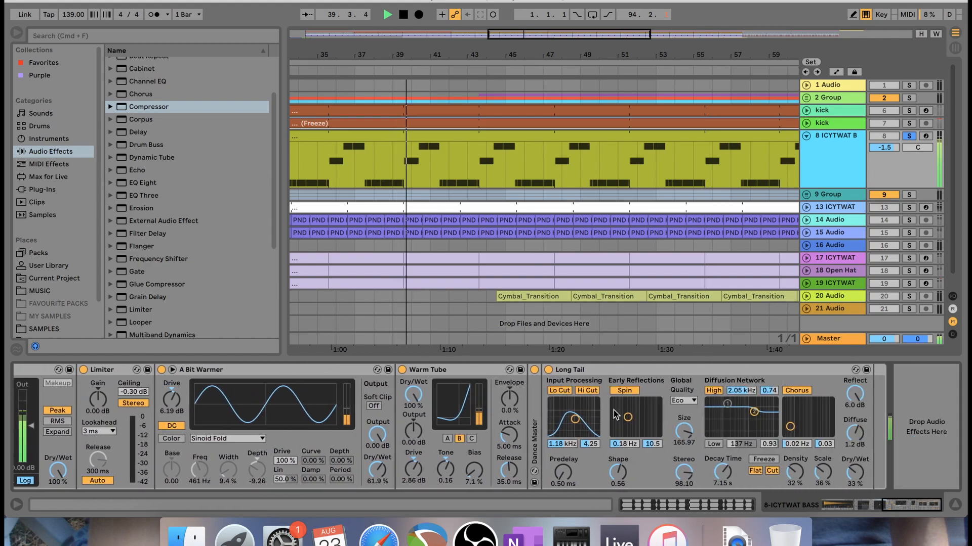
pyautogui.hscroll(-20, 532, 423)
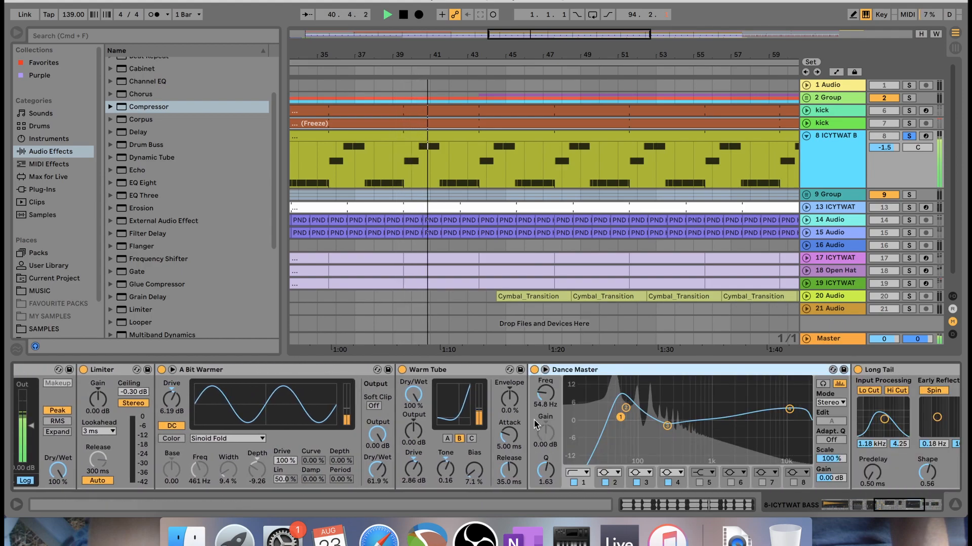
pyautogui.hscroll(-5, 513, 424)
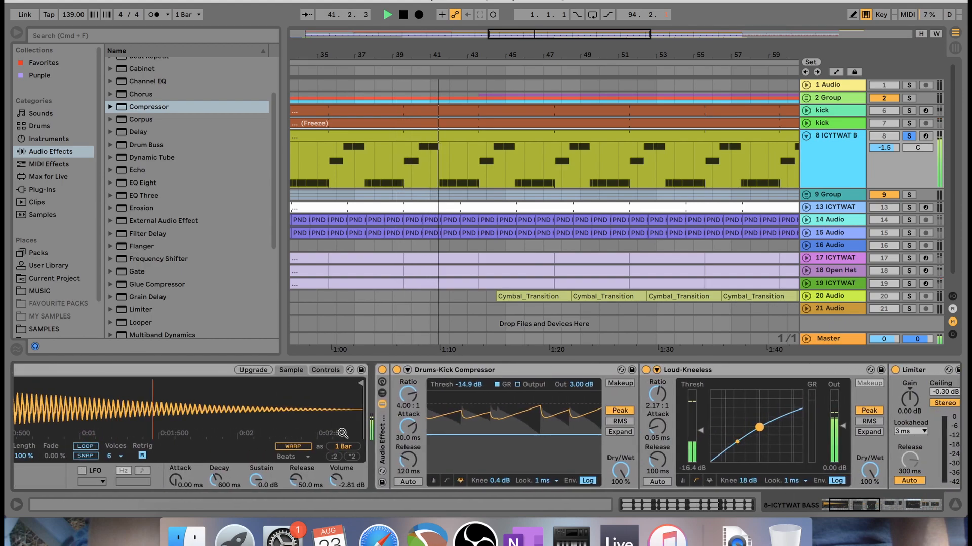
# Audition the soloed bass track with its Audio Effect Rack switched off and back on.
pyautogui.click(382, 370)
pyautogui.hscroll(-10, 385, 377)
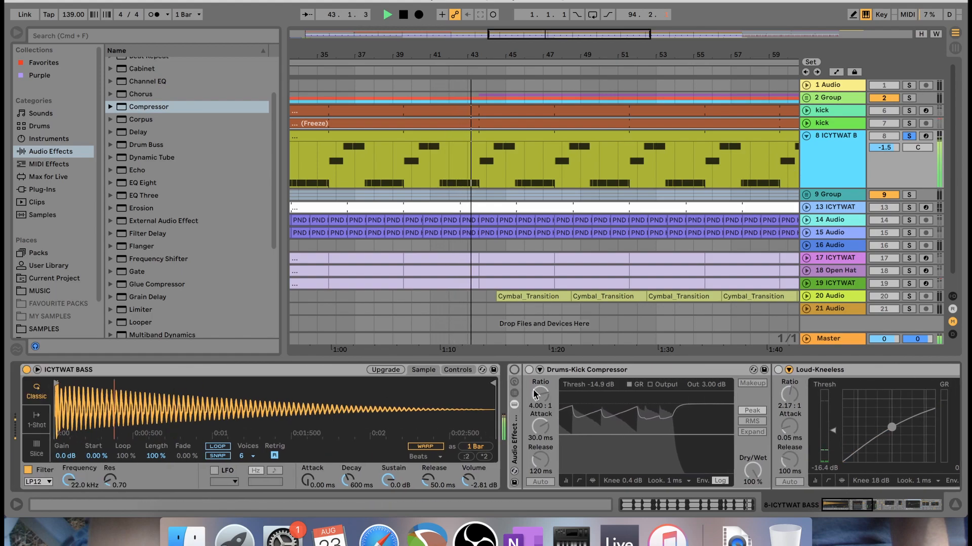
pyautogui.click(514, 370)
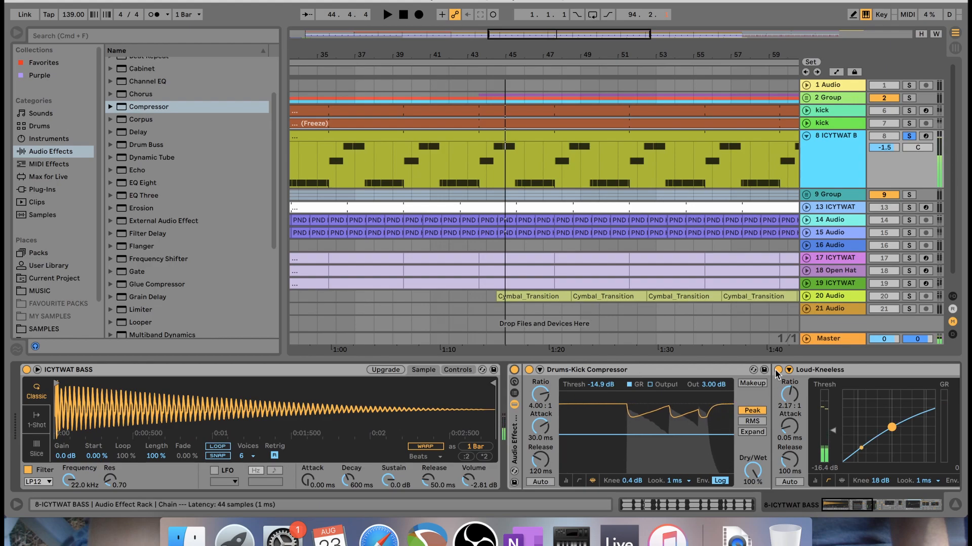
# Switch off the bass track's devices after the Drums-Kick Compressor, from Loud-Kneeless through Long Tail.
pyautogui.hscroll(12, 776, 374)
pyautogui.hscroll(20, 777, 374)
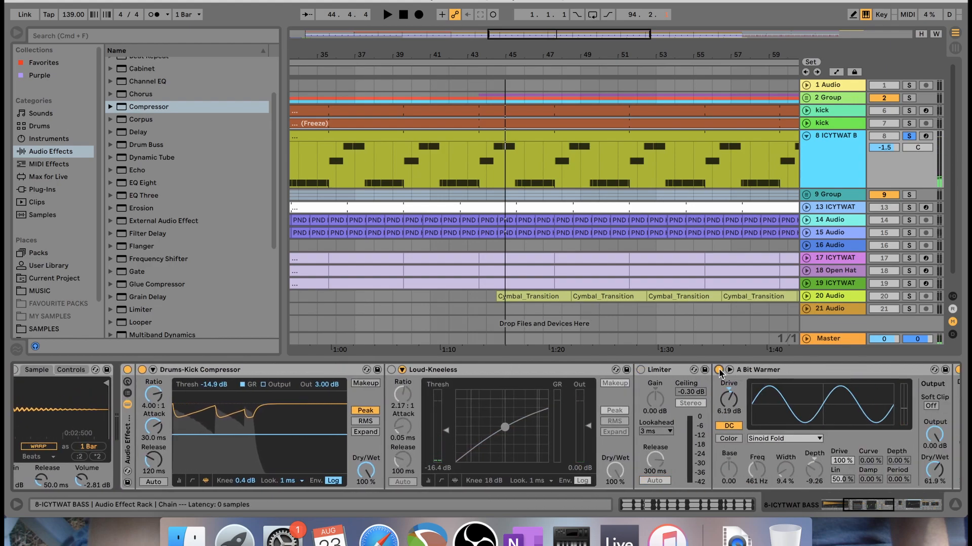
pyautogui.click(655, 375)
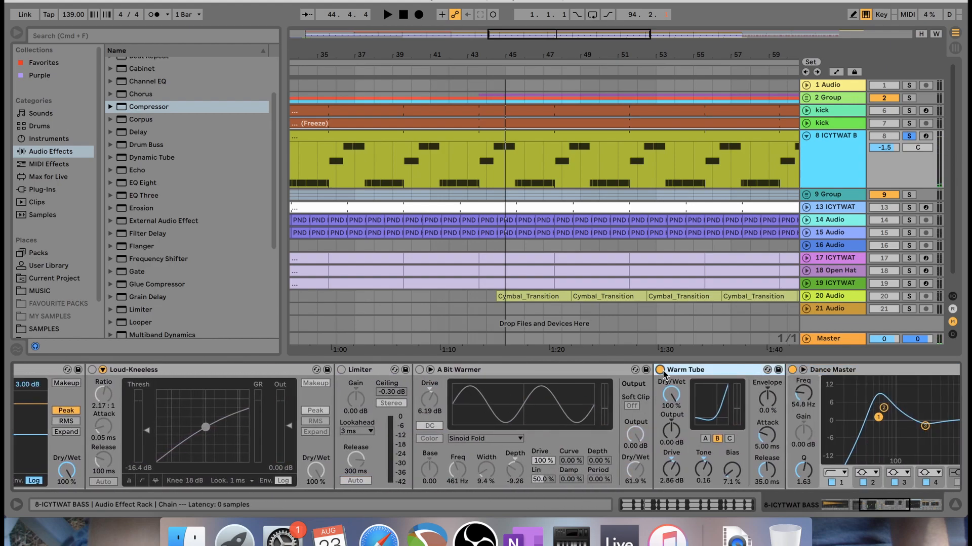
pyautogui.hscroll(20, 805, 375)
pyautogui.click(549, 370)
pyautogui.hscroll(-20, 549, 371)
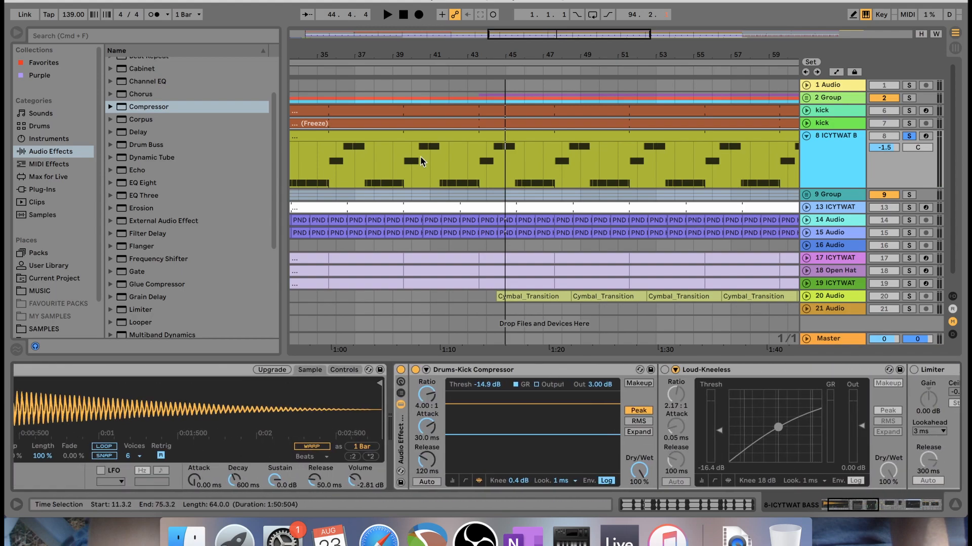
# Show the Drums-Kick Compressor's transfer curve, play the bass from about bar 38, and replay it from about bar 44 with Loud-Kneeless switched on.
pyautogui.click(466, 480)
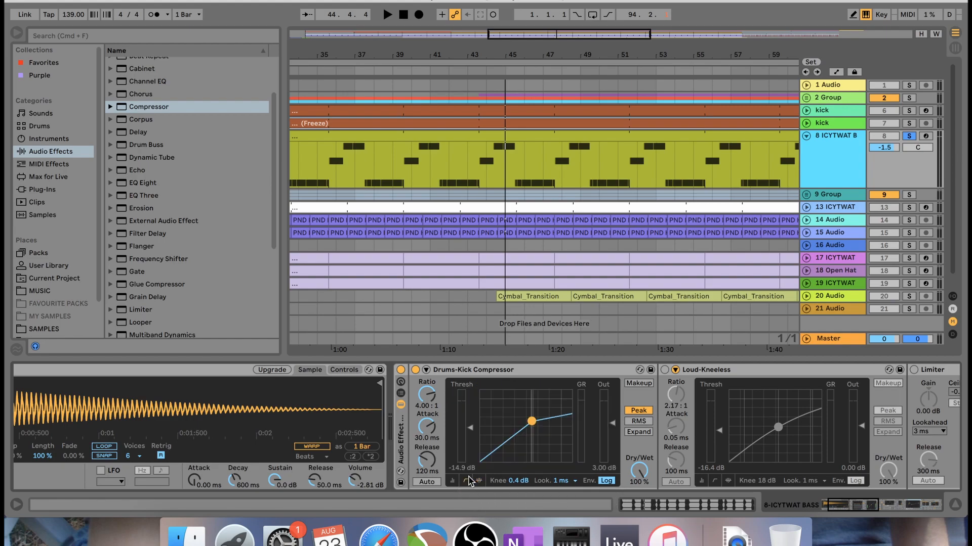
pyautogui.click(392, 68)
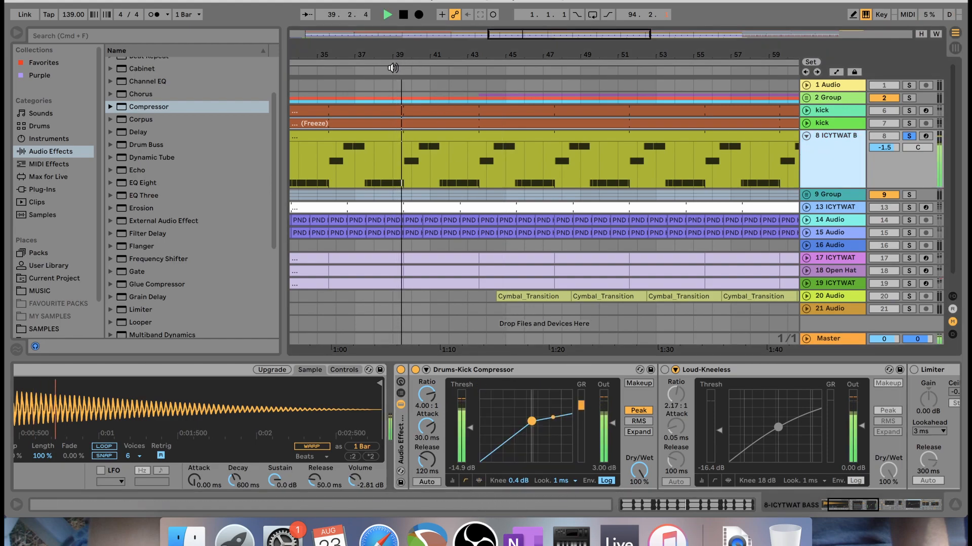
pyautogui.click(664, 371)
pyautogui.hscroll(2, 665, 374)
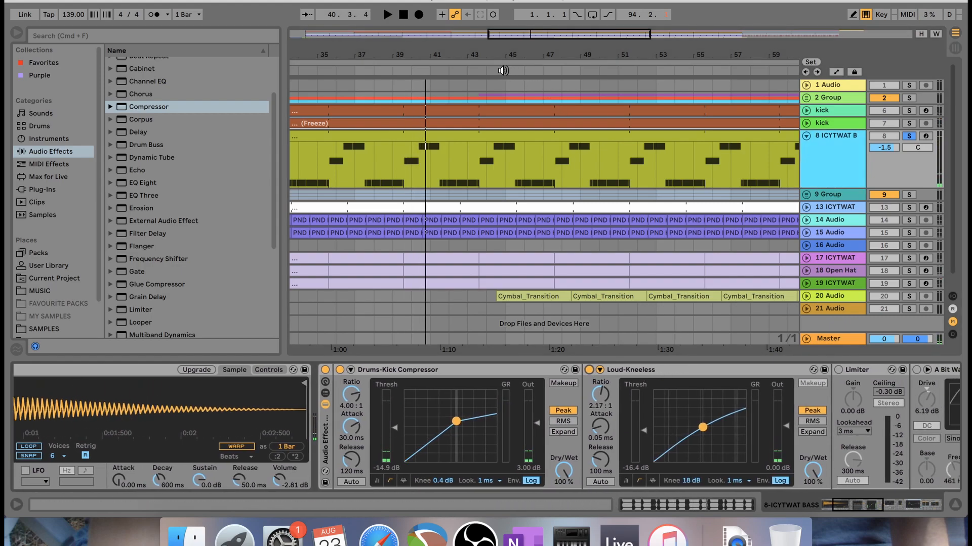
pyautogui.hscroll(1, 741, 418)
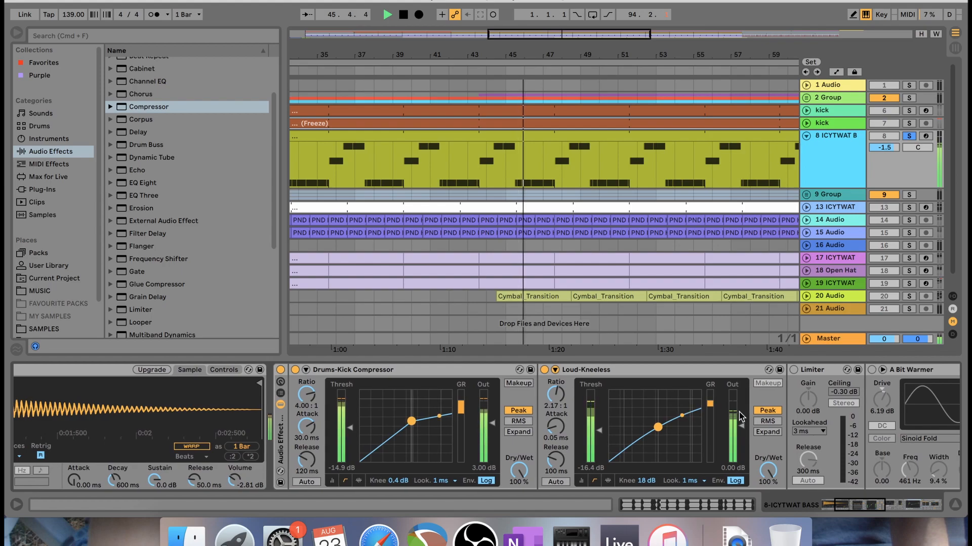
# Switch on the bass track's Limiter, replay the bass from about bar 44, and switch on A Bit Warmer.
pyautogui.press('space')
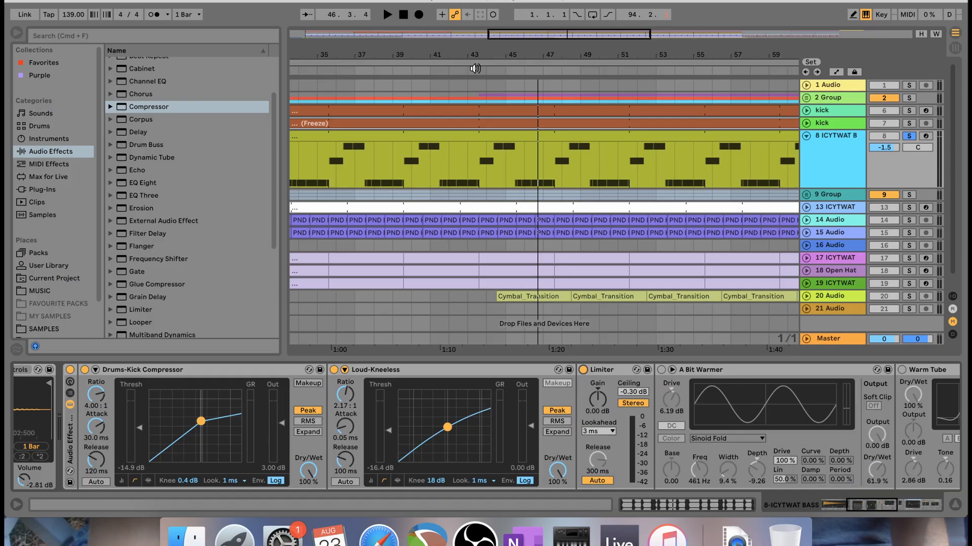
pyautogui.click(505, 75)
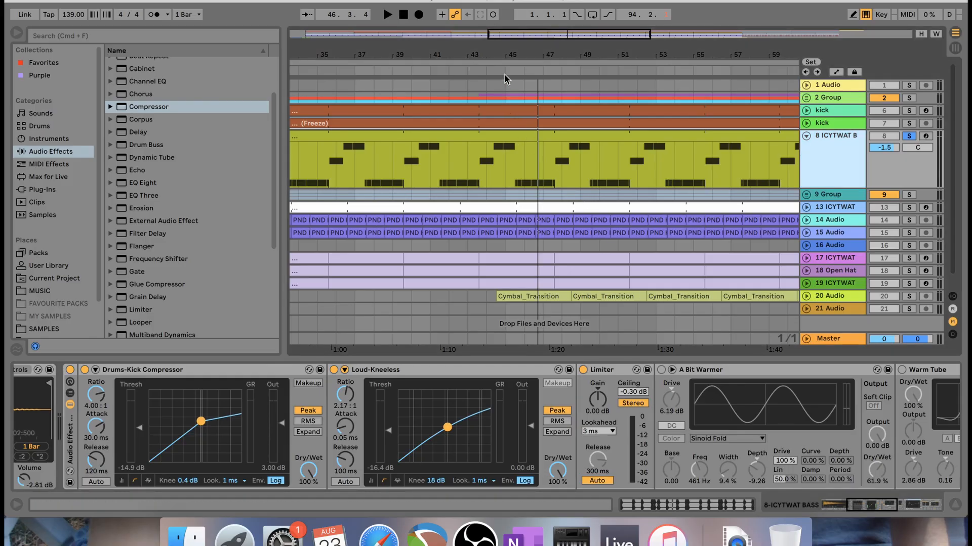
pyautogui.press('space')
pyautogui.hscroll(2, 625, 407)
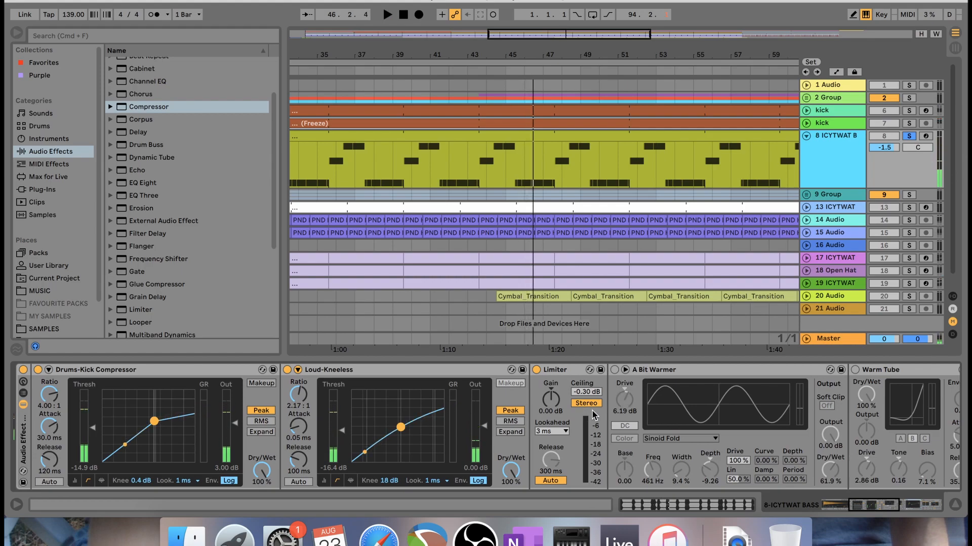
pyautogui.hscroll(6, 586, 419)
pyautogui.click(476, 370)
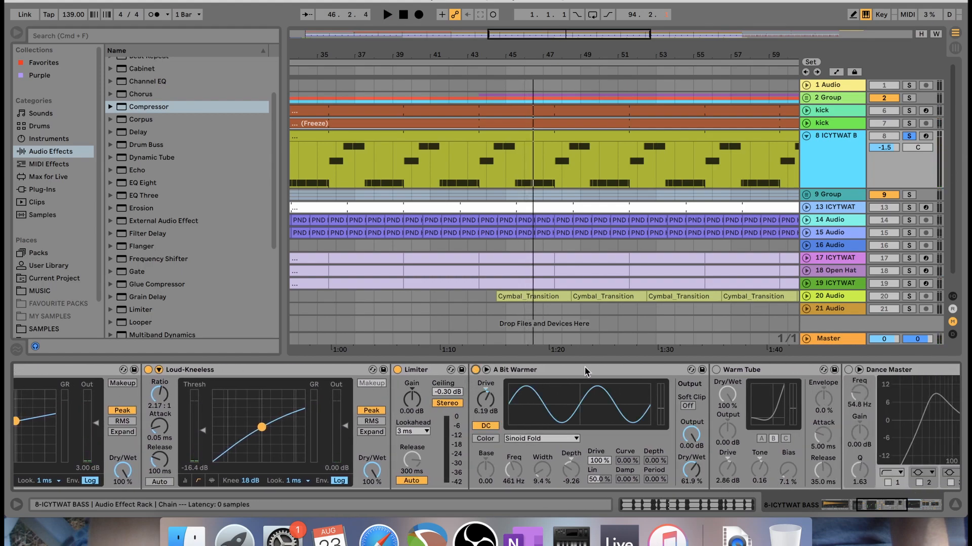
# Switch on Warm Tube and play the bass from about bar 40, comparing it with Warm Tube off and back on.
pyautogui.hscroll(8, 717, 375)
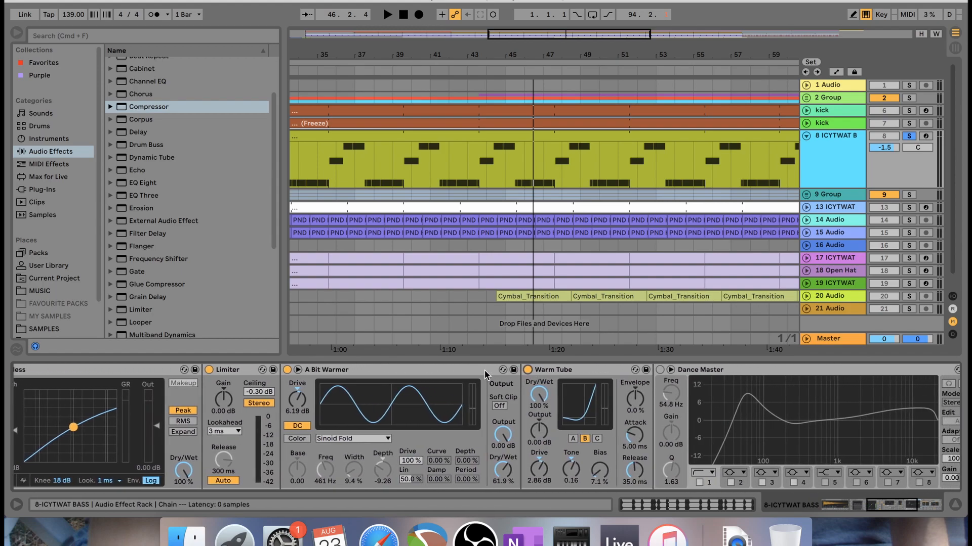
pyautogui.click(559, 375)
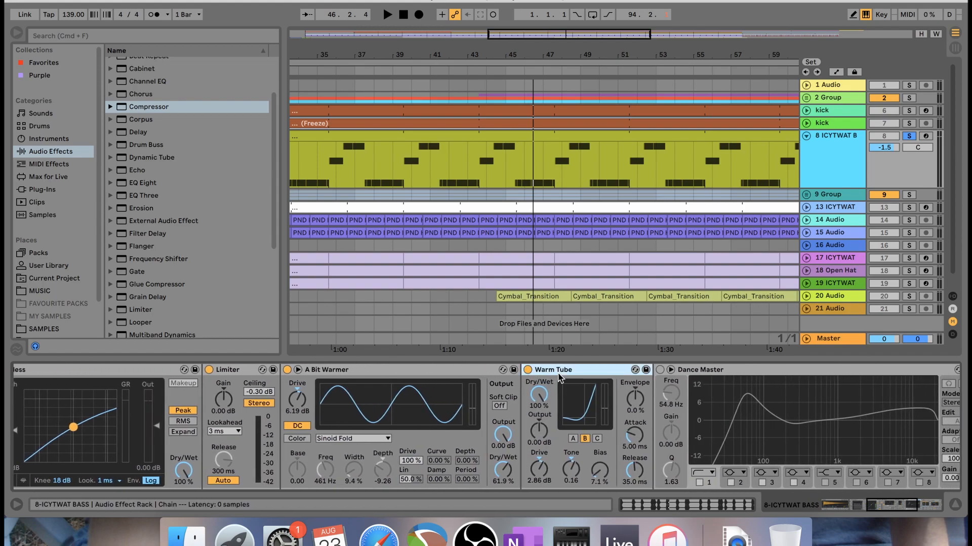
pyautogui.hscroll(3, 558, 375)
pyautogui.click(417, 64)
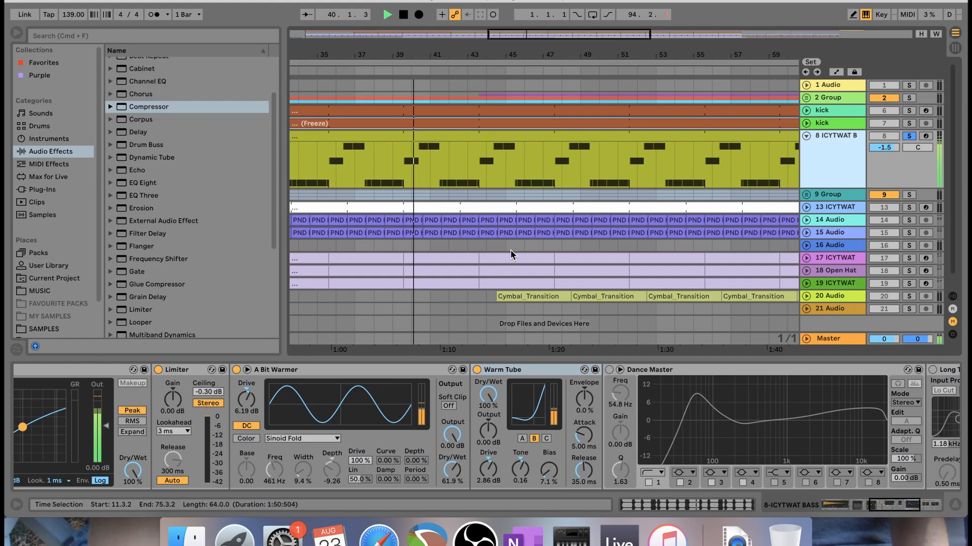
pyautogui.click(477, 370)
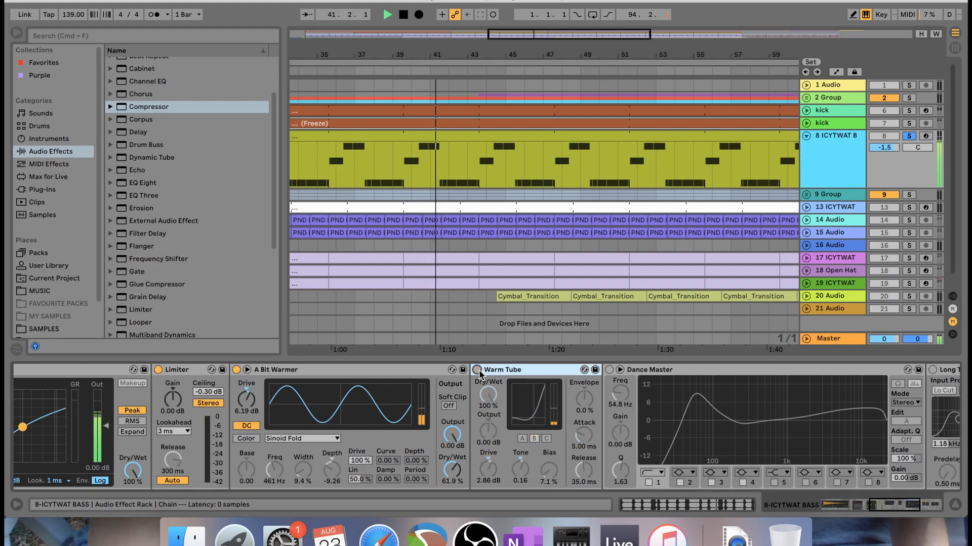
pyautogui.click(476, 369)
# Switch on the Dance Master EQ and play the bass from about bar 43 to view its spectrum against the curve.
pyautogui.hscroll(5, 533, 426)
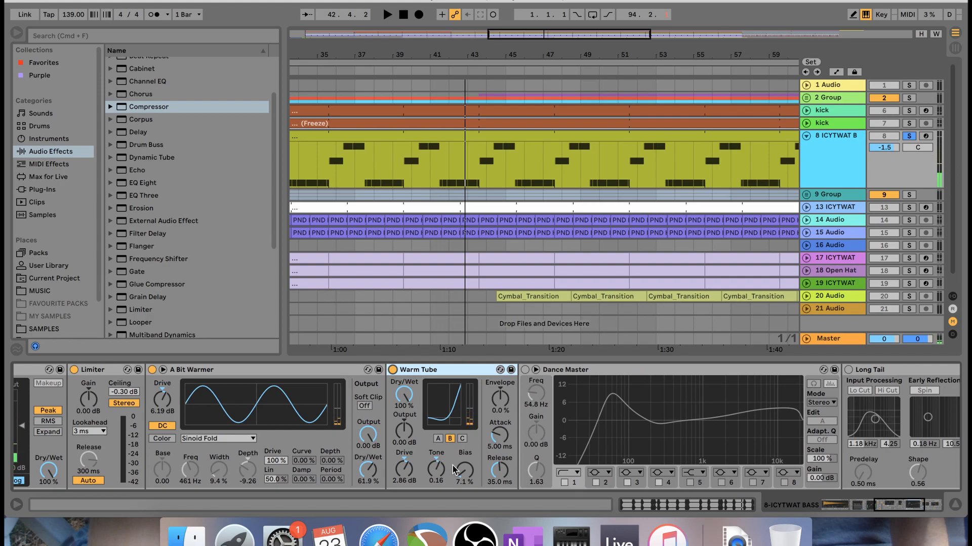
pyautogui.click(524, 375)
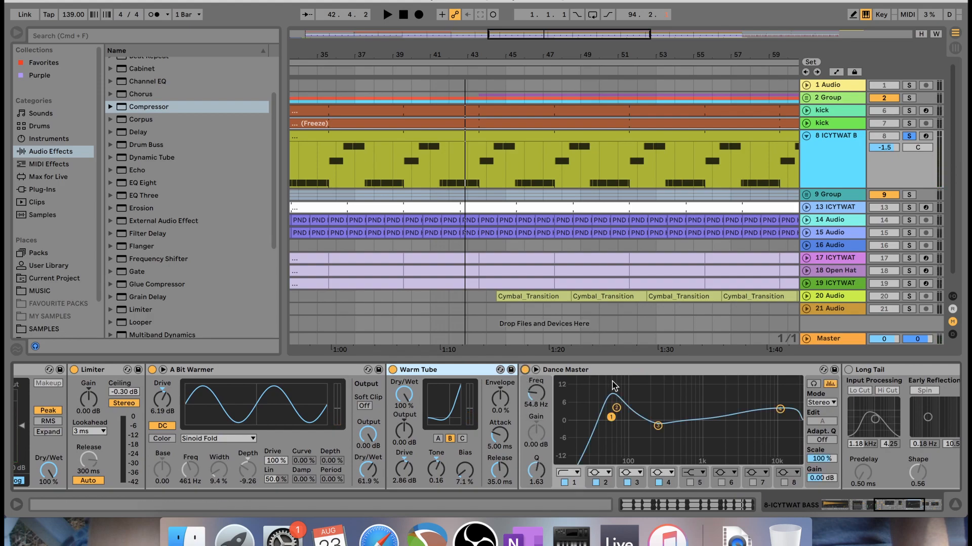
pyautogui.hscroll(6, 617, 408)
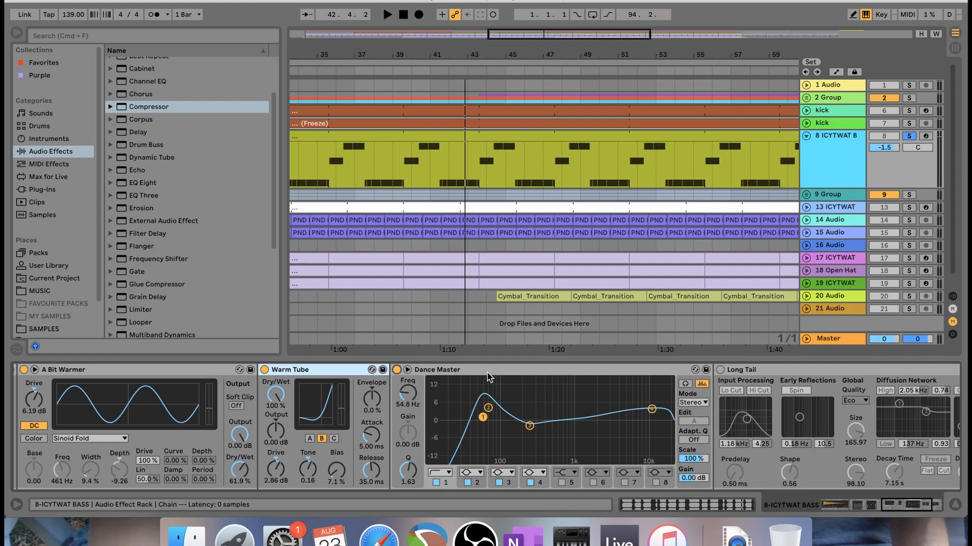
pyautogui.click(466, 71)
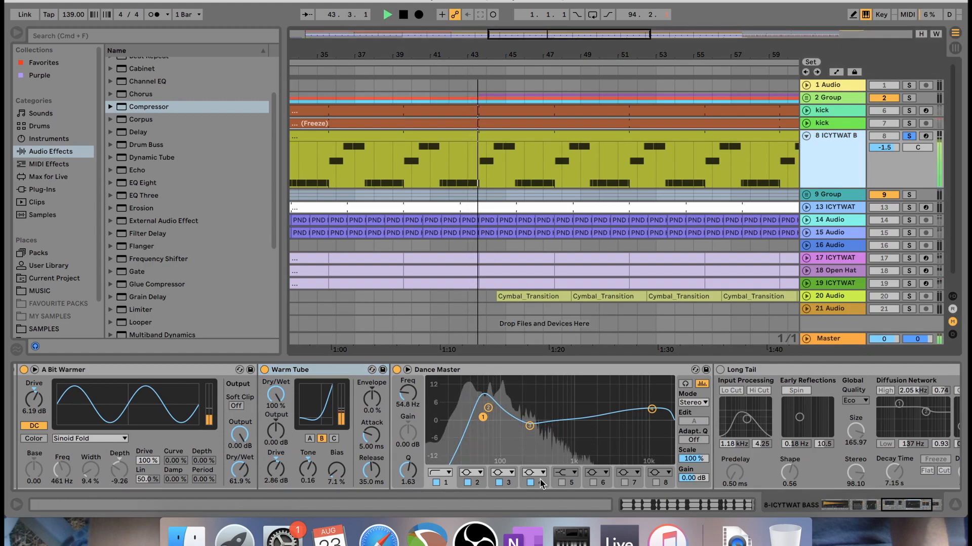
pyautogui.hscroll(3, 496, 418)
pyautogui.hscroll(2, 496, 418)
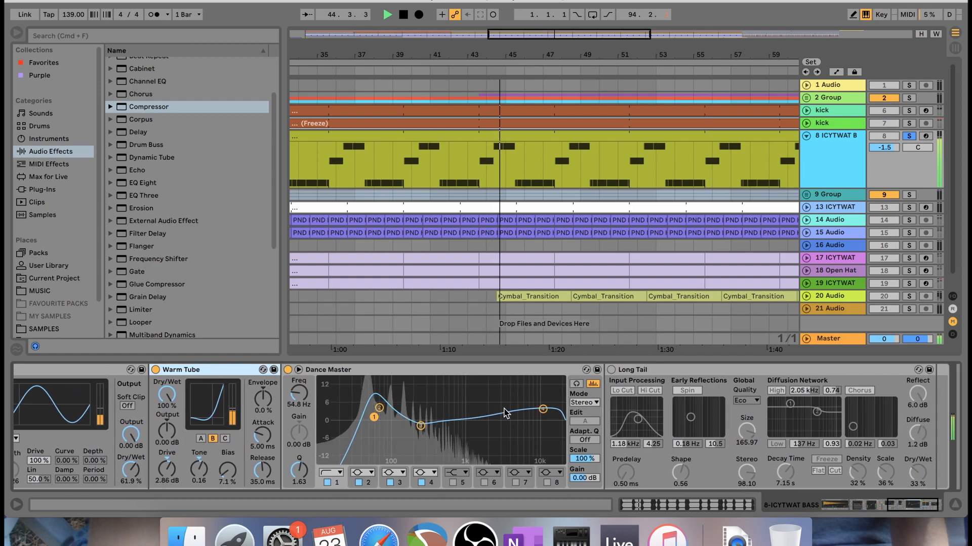
pyautogui.press('space')
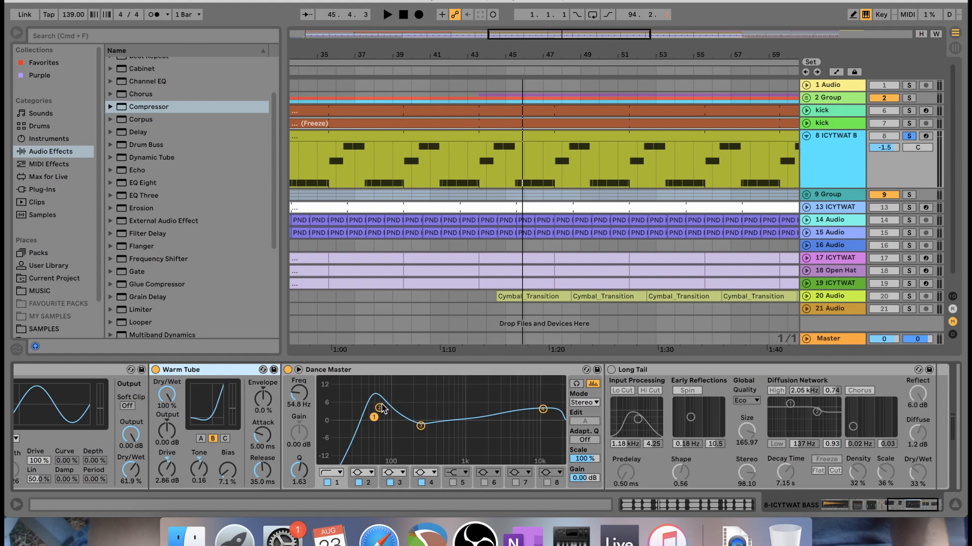
# Switch on the Long Tail reverb and play the bass from about bar 43.
pyautogui.click(625, 366)
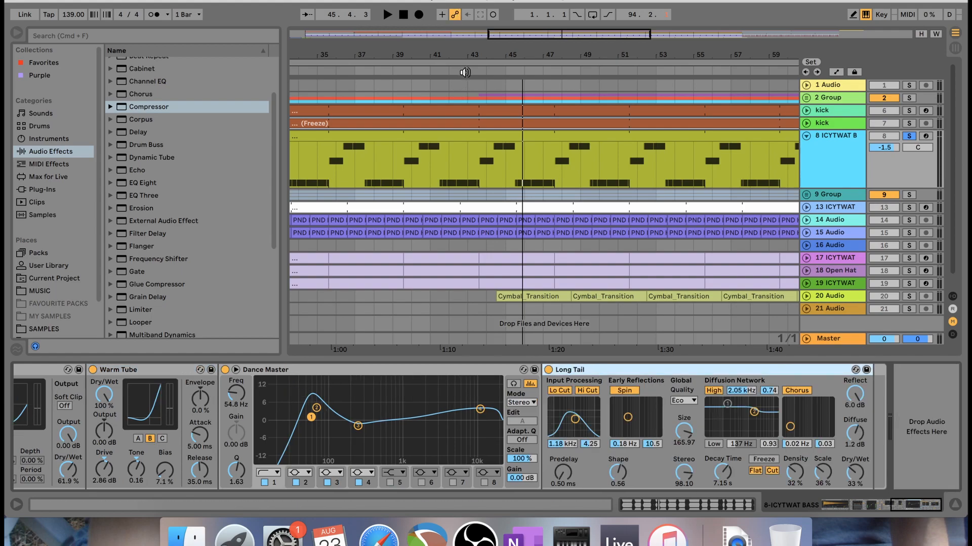
pyautogui.click(474, 71)
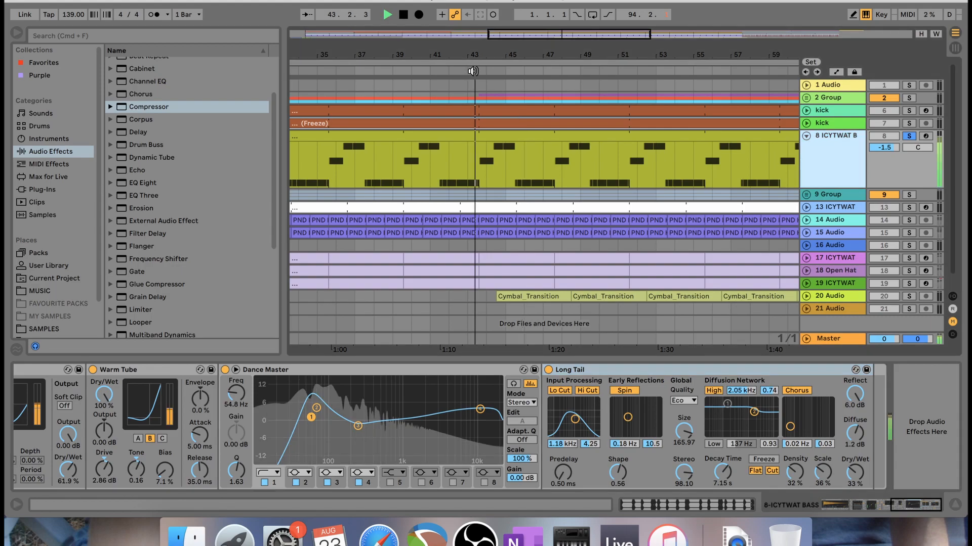
pyautogui.hscroll(-5, 639, 441)
pyautogui.hscroll(3, 637, 436)
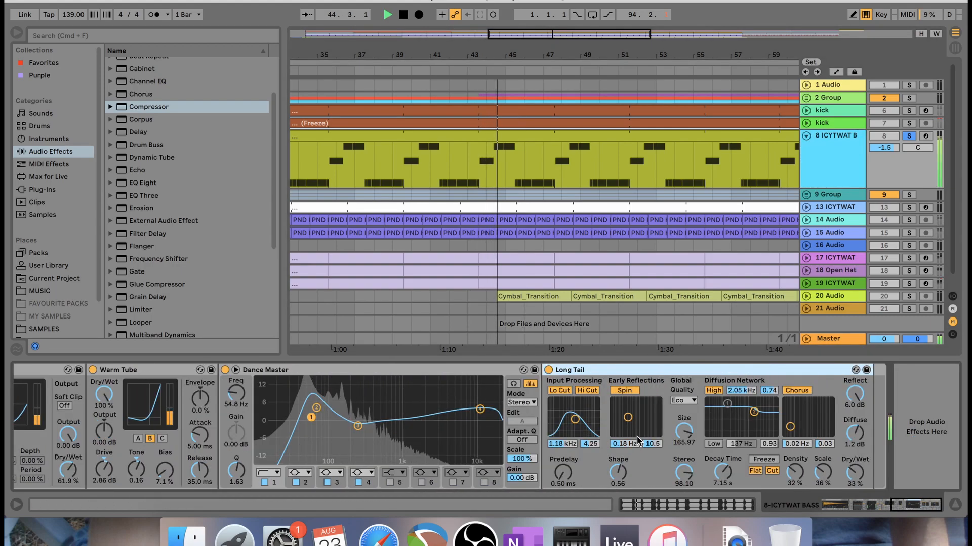
# Compare the soloed bass with its complete Audio Effect Rack bypassed and re-enabled during playback.
pyautogui.hscroll(-10, 636, 436)
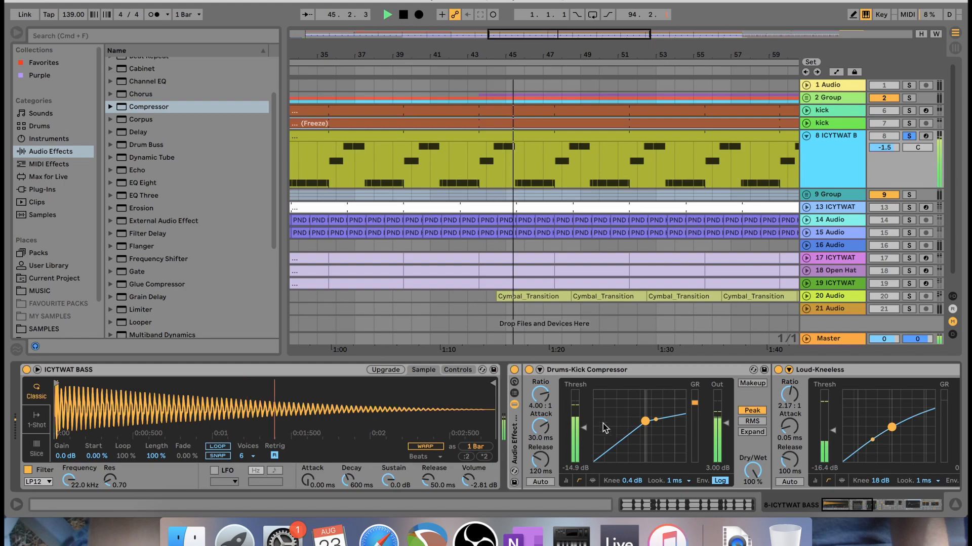
pyautogui.click(514, 370)
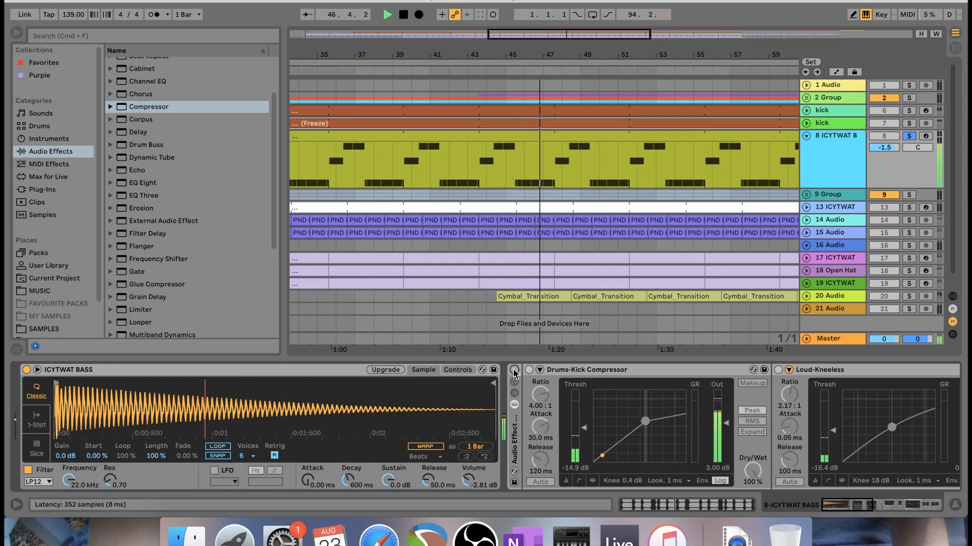
pyautogui.click(513, 371)
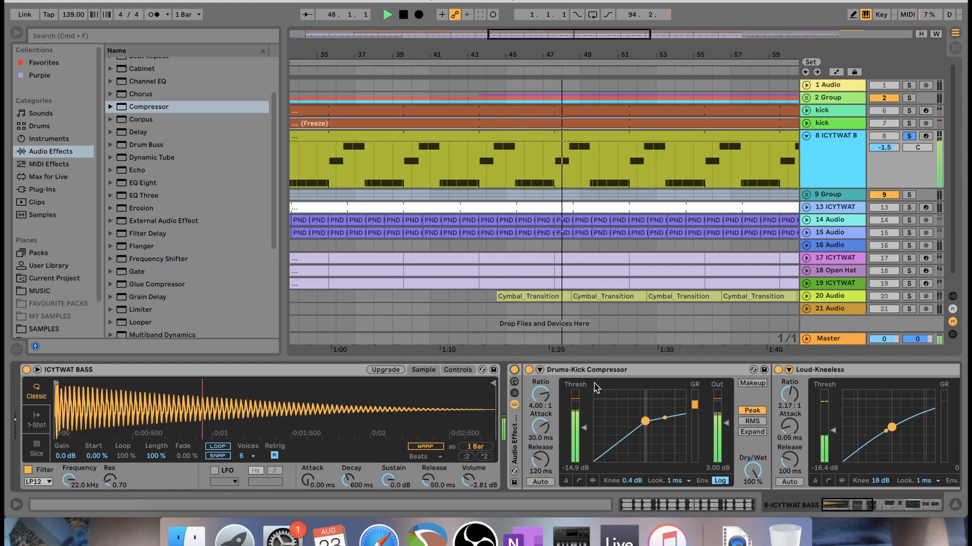
pyautogui.hscroll(4, 597, 387)
pyautogui.hscroll(3, 596, 388)
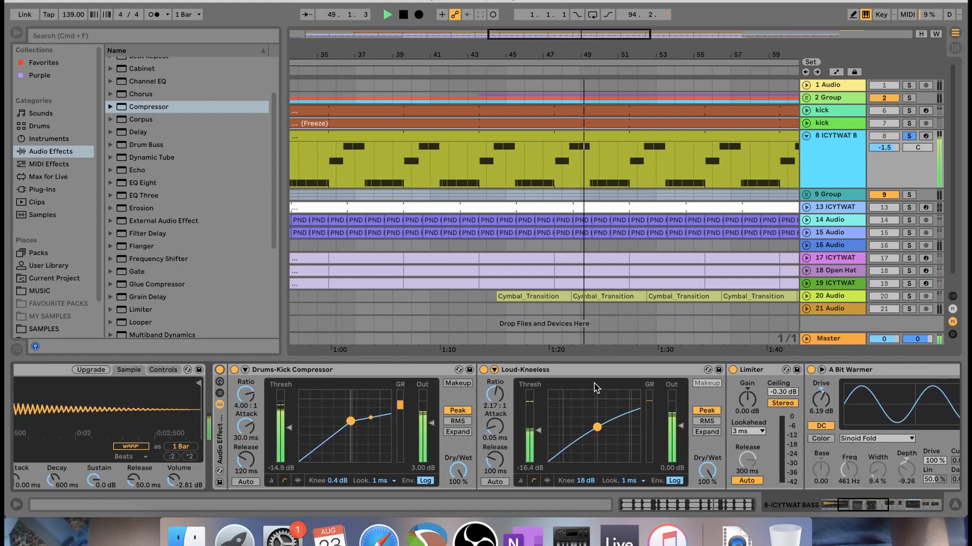
# Unsolo the bass track and compare the full mix with the bass effect rack off and on, then stop playback.
pyautogui.click(909, 136)
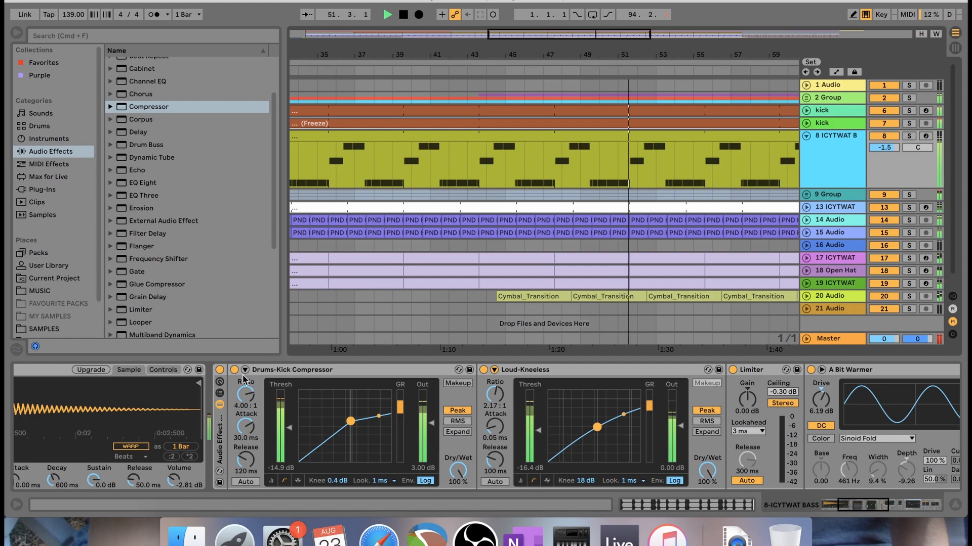
pyautogui.click(220, 370)
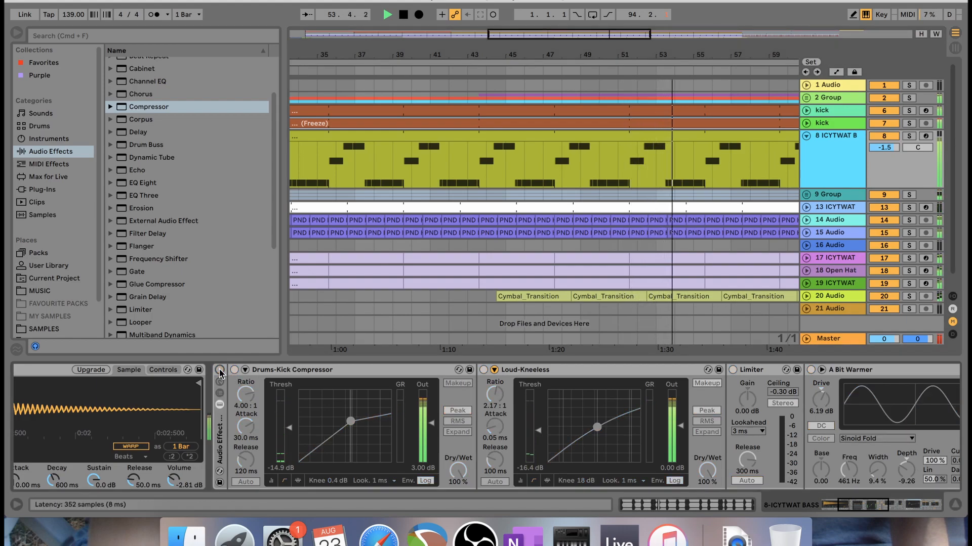
pyautogui.click(220, 371)
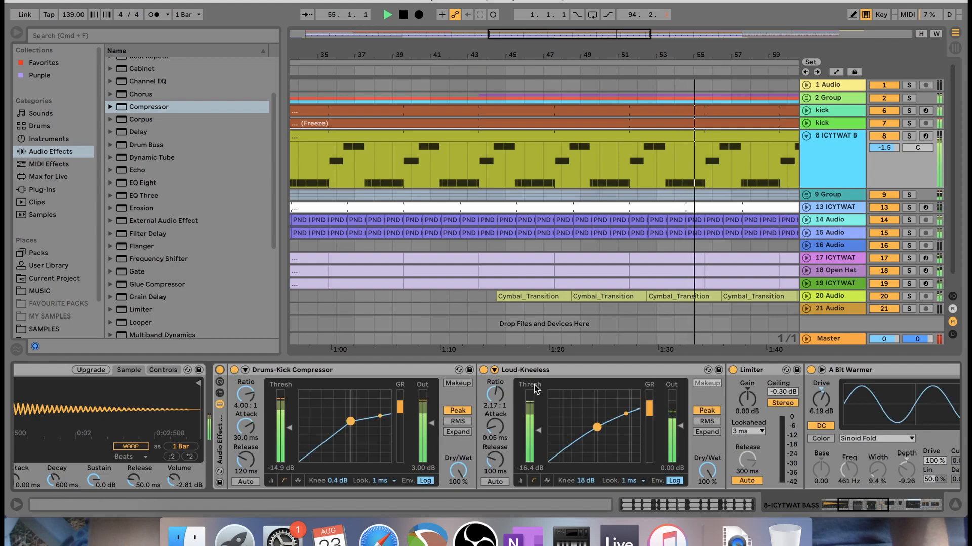
pyautogui.press('space')
# Unfold the 9 Group to show its SNARE tracks, select SNARE track 10, and solo the group.
pyautogui.click(467, 540)
pyautogui.click(733, 381)
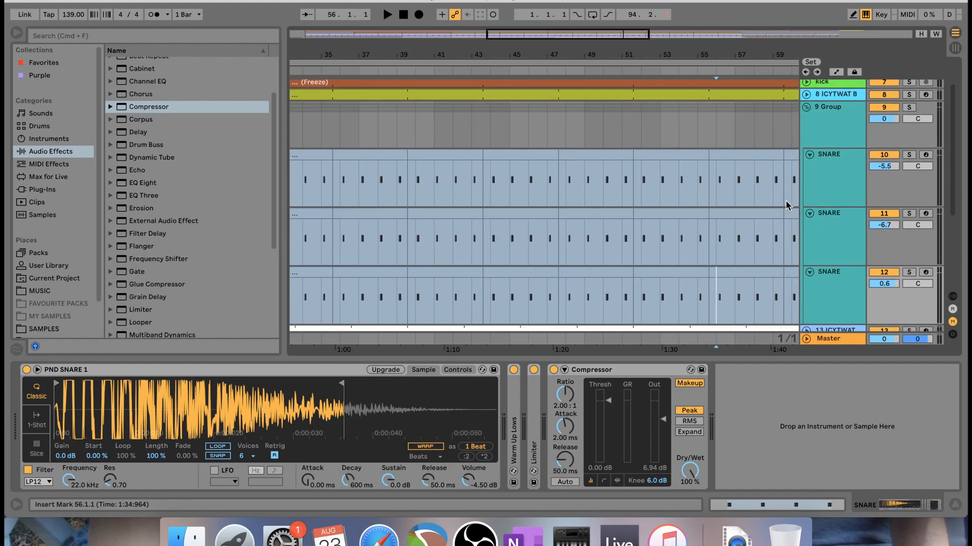
pyautogui.scroll(-1, 785, 200)
pyautogui.click(837, 168)
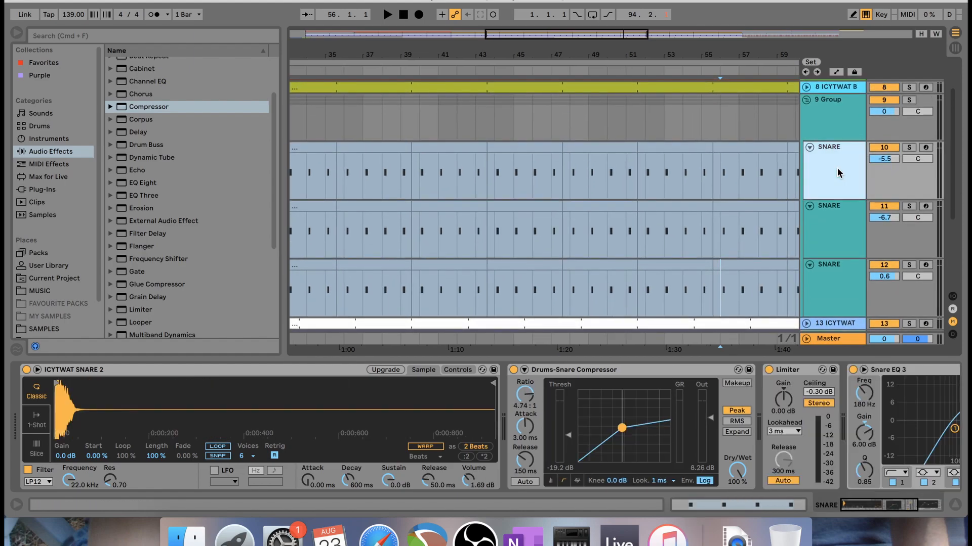
pyautogui.click(831, 107)
pyautogui.click(831, 164)
pyautogui.scroll(-1, 833, 149)
pyautogui.scroll(1, 835, 121)
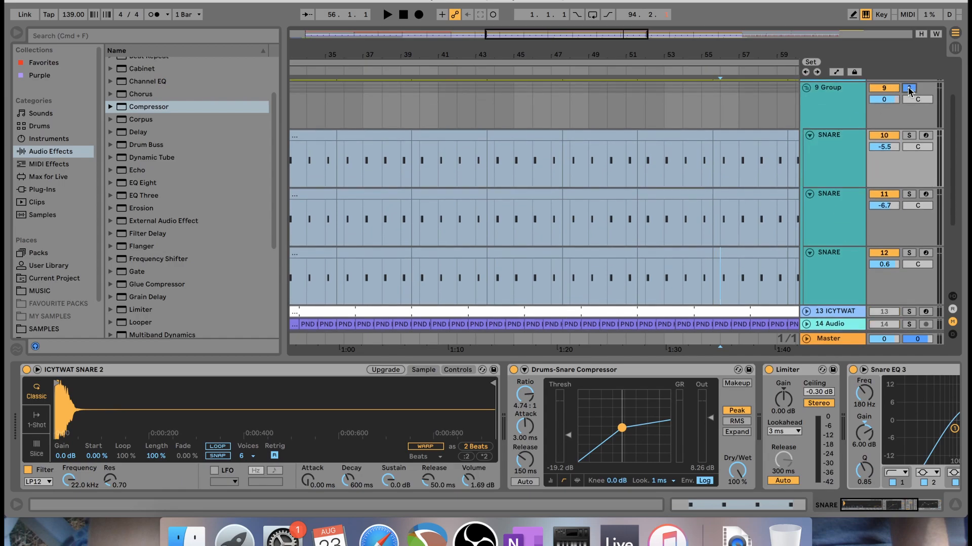
# Play the soloed snare group from about bar 46 and look through the devices on the layered SNARE tracks.
pyautogui.click(836, 201)
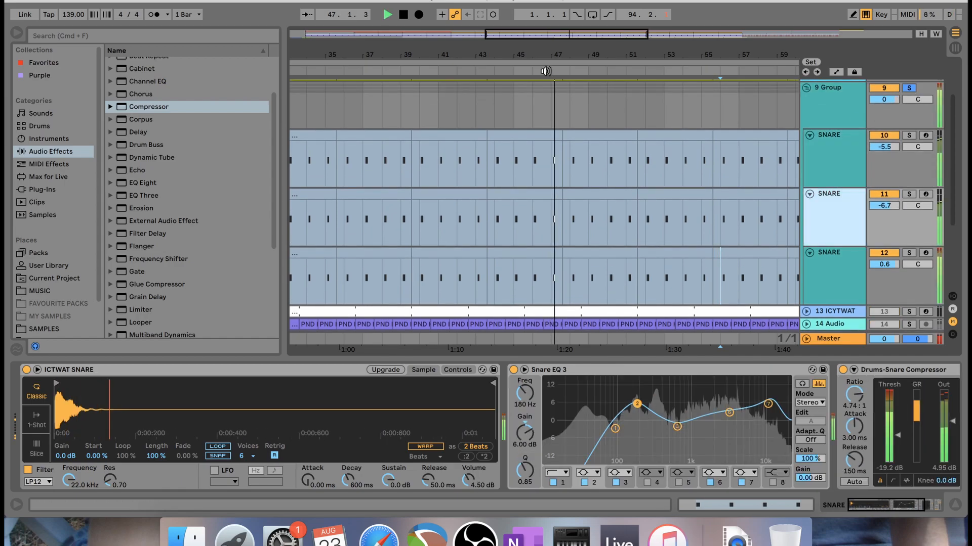
pyautogui.click(855, 271)
pyautogui.click(848, 218)
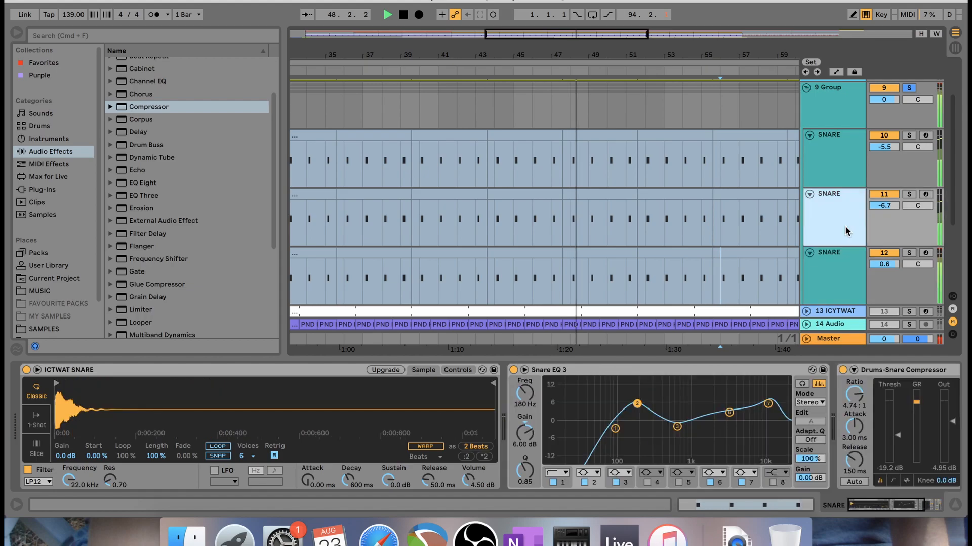
pyautogui.click(847, 186)
pyautogui.click(850, 195)
# Deactivate SNARE tracks 11 and 12 and select SNARE track 10 to hear it alone.
pyautogui.click(884, 195)
pyautogui.click(884, 253)
pyautogui.click(812, 185)
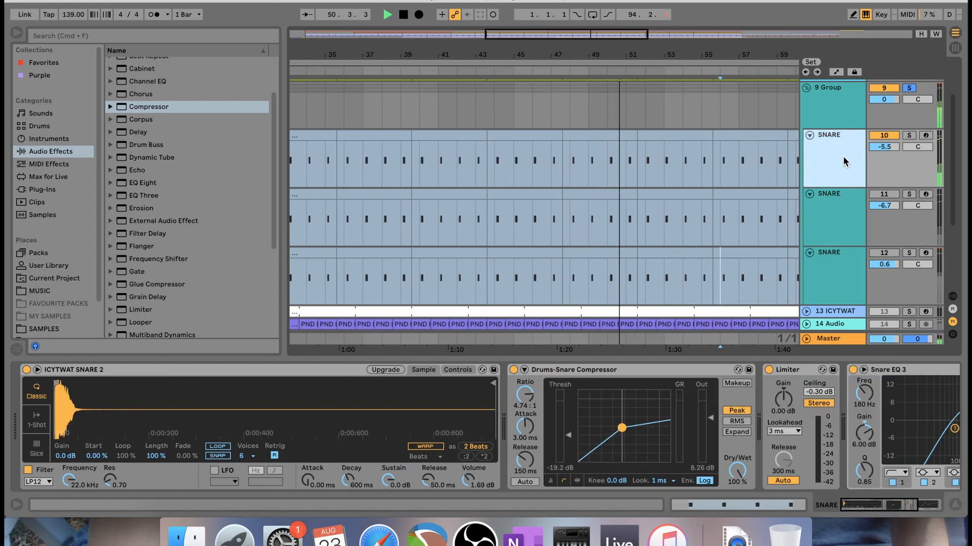
# Switch off the Drums-Snare Compressor, Limiter and Snare EQ 3 on SNARE track 10.
pyautogui.click(514, 370)
pyautogui.click(769, 370)
pyautogui.hscroll(3, 774, 374)
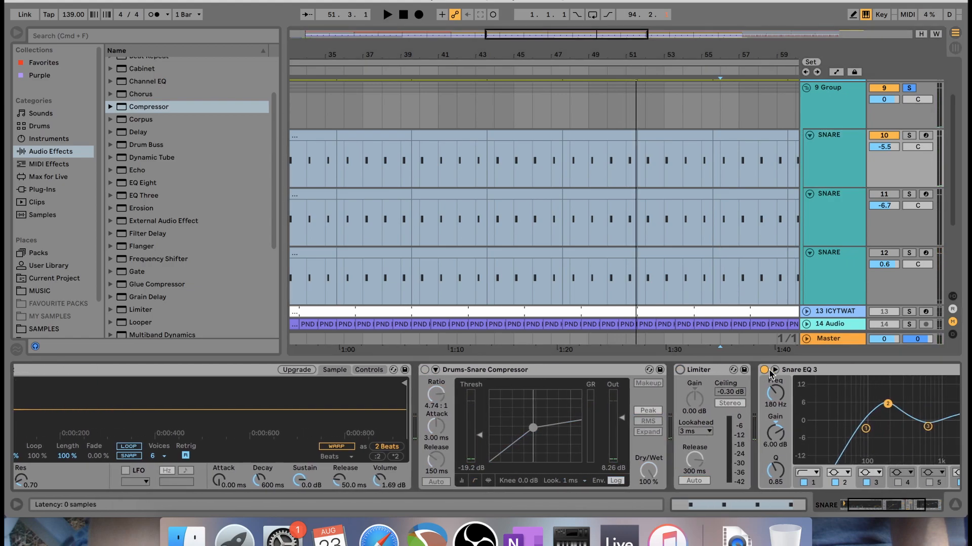
pyautogui.click(764, 370)
# Play SNARE track 10 from about bar 37, switching the Drums-Snare Compressor, Limiter and Snare EQ 3 back on one by one.
pyautogui.hscroll(-2, 349, 382)
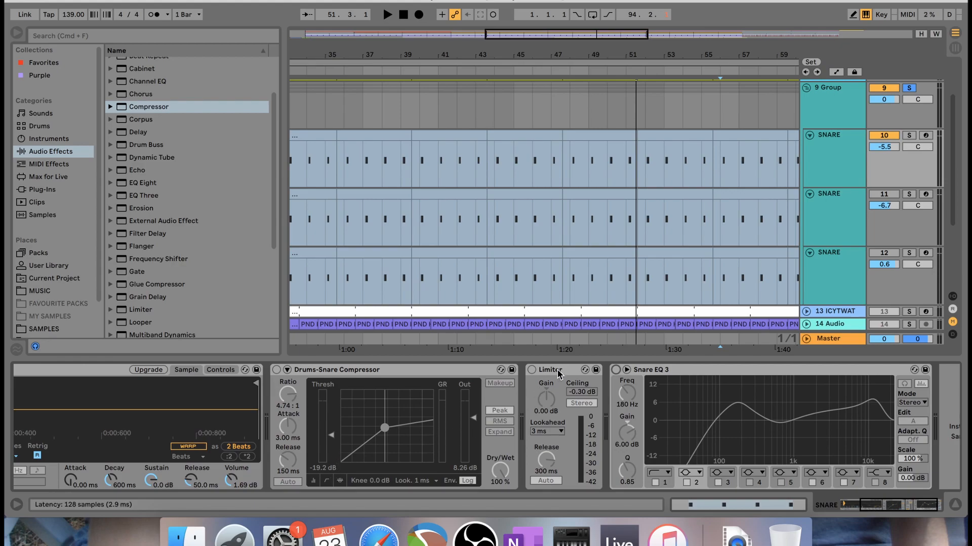
pyautogui.click(380, 72)
pyautogui.click(276, 370)
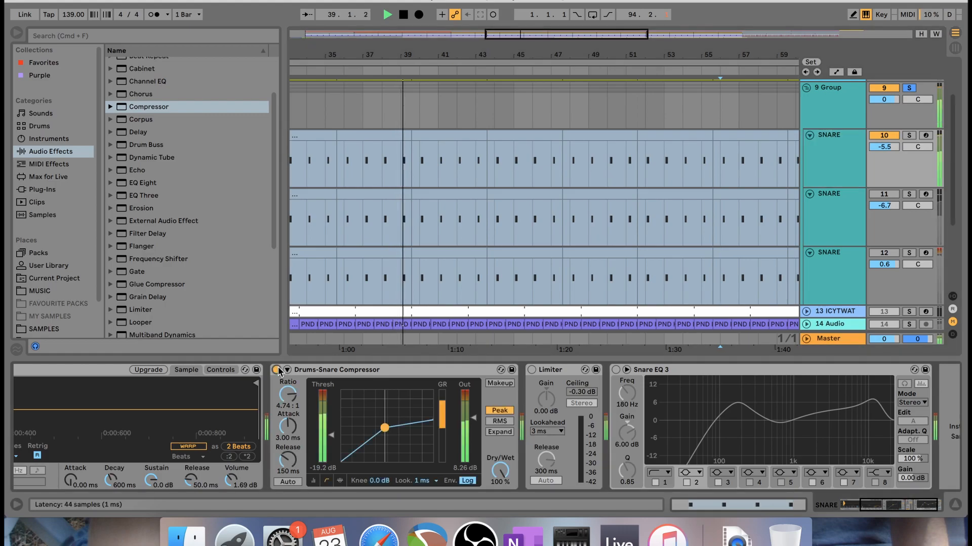
pyautogui.click(531, 370)
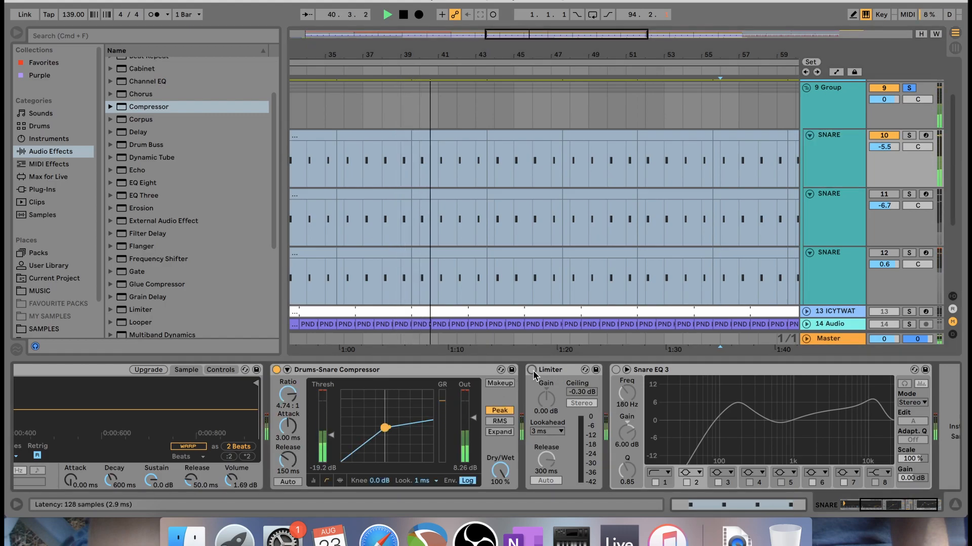
pyautogui.click(616, 370)
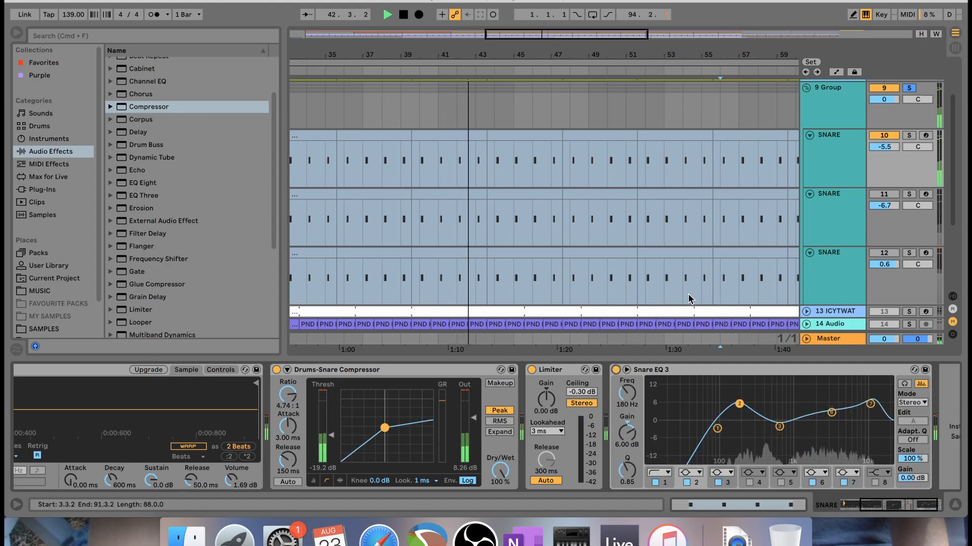
# Show the Drums presets of EQ Eight in the audio effects browser.
pyautogui.scroll(-1, 680, 297)
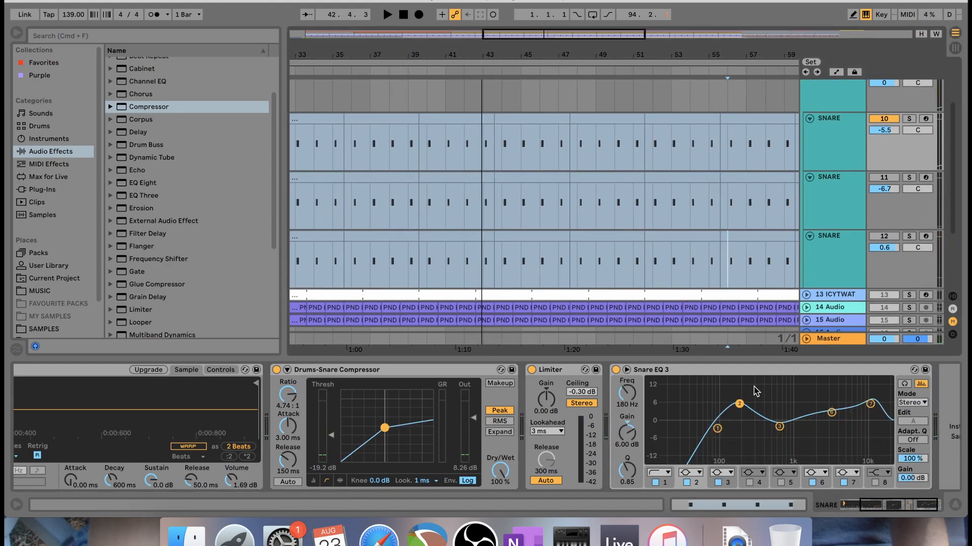
pyautogui.scroll(2, 223, 199)
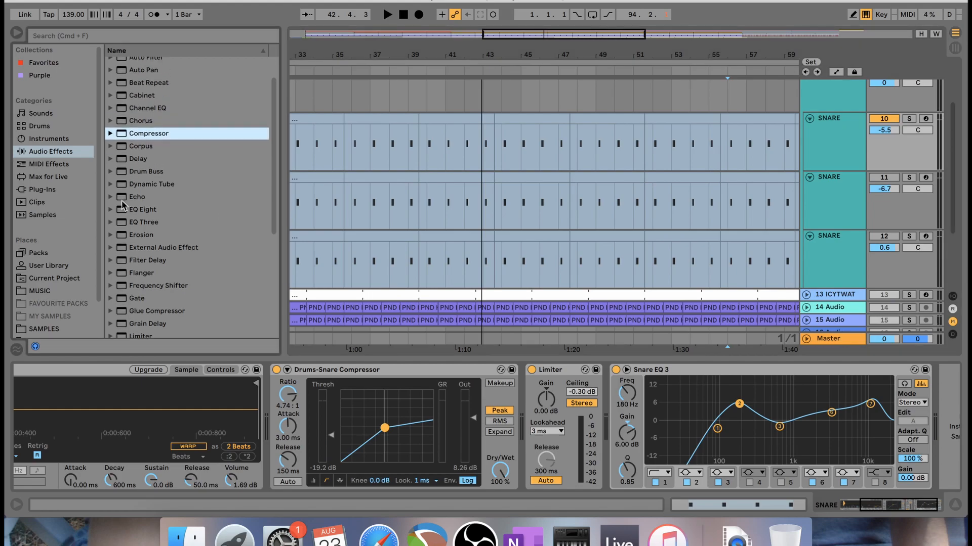
pyautogui.click(110, 210)
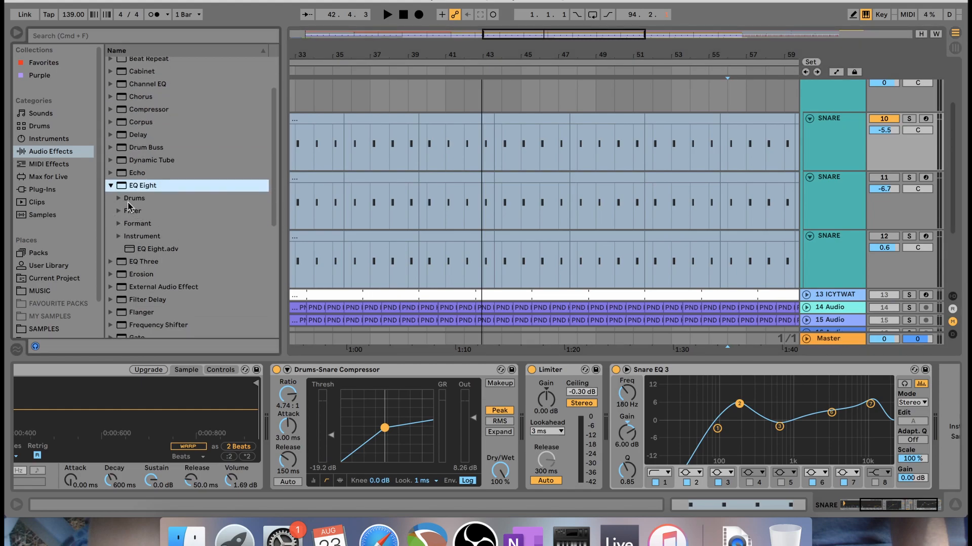
pyautogui.click(130, 199)
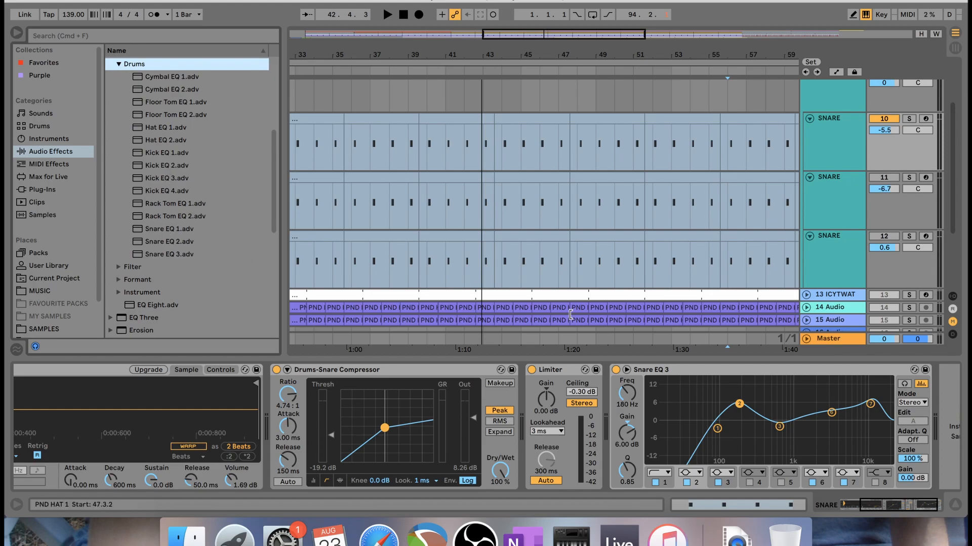
# Activate and solo SNARE track 11, and play it from about bar 45.
pyautogui.click(824, 194)
pyautogui.click(892, 177)
pyautogui.click(848, 199)
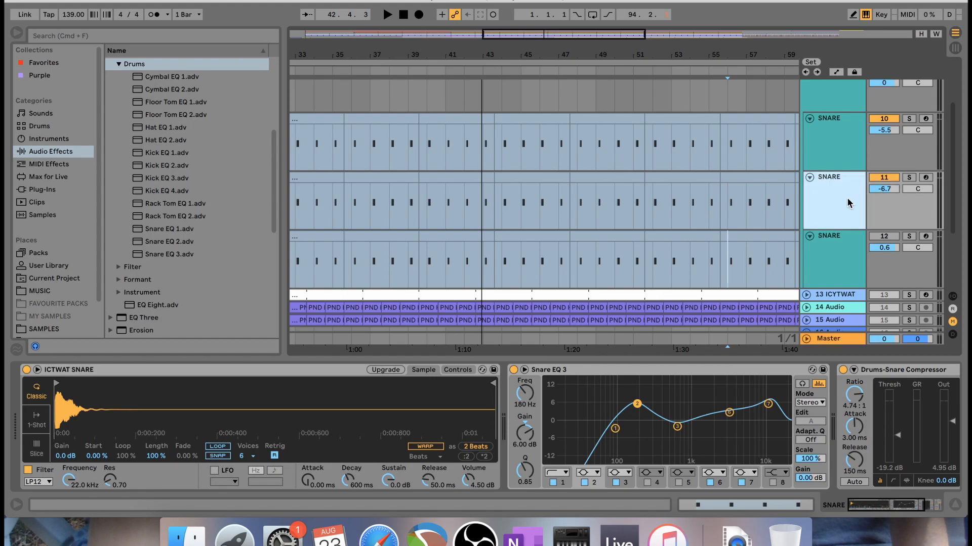
pyautogui.click(903, 178)
pyautogui.click(514, 72)
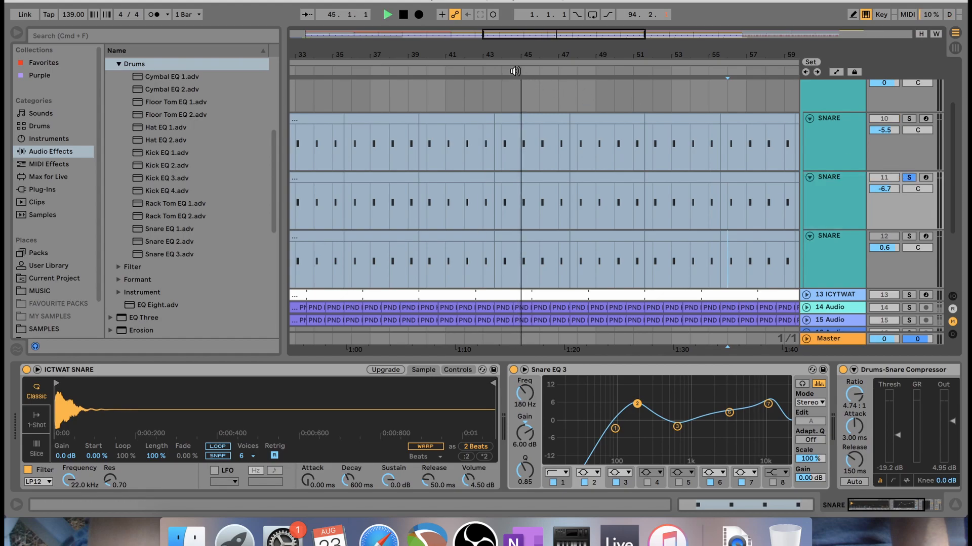
# Switch off Snare EQ 3, the Drums-Snare Compressor and the Limiter on SNARE track 11, and re-enable them one by one.
pyautogui.click(514, 370)
pyautogui.click(843, 370)
pyautogui.hscroll(5, 843, 371)
pyautogui.click(816, 370)
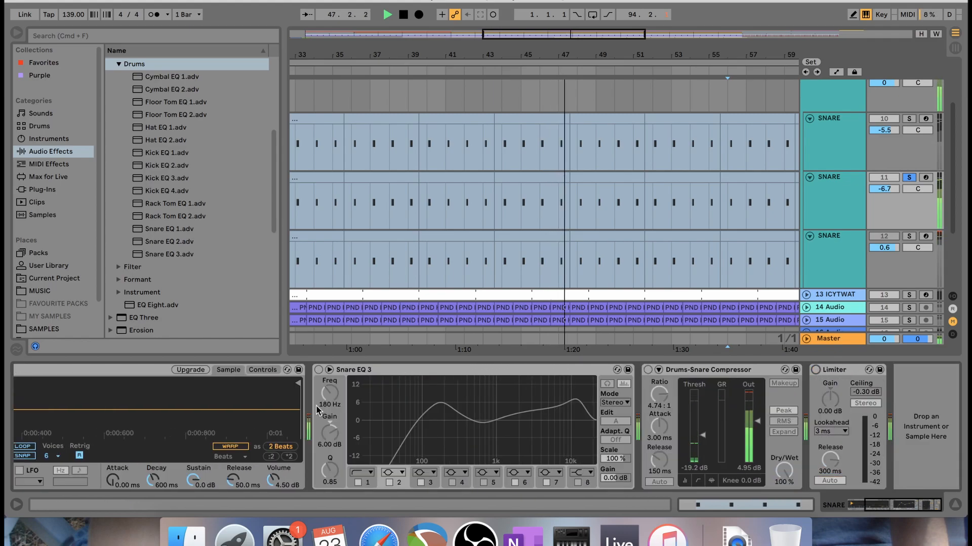
pyautogui.hscroll(-5, 321, 409)
pyautogui.click(513, 370)
pyautogui.hscroll(2, 749, 405)
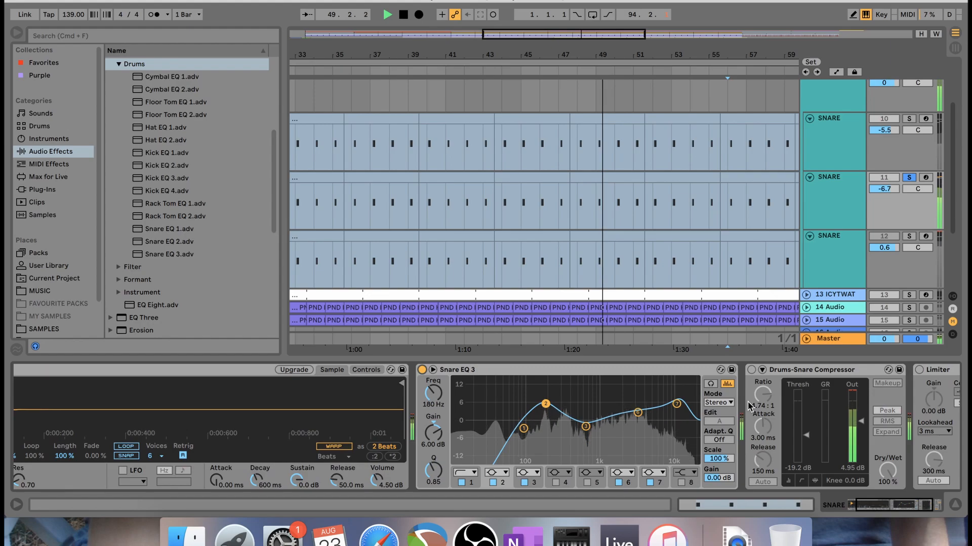
pyautogui.click(752, 370)
pyautogui.hscroll(3, 753, 371)
pyautogui.click(816, 370)
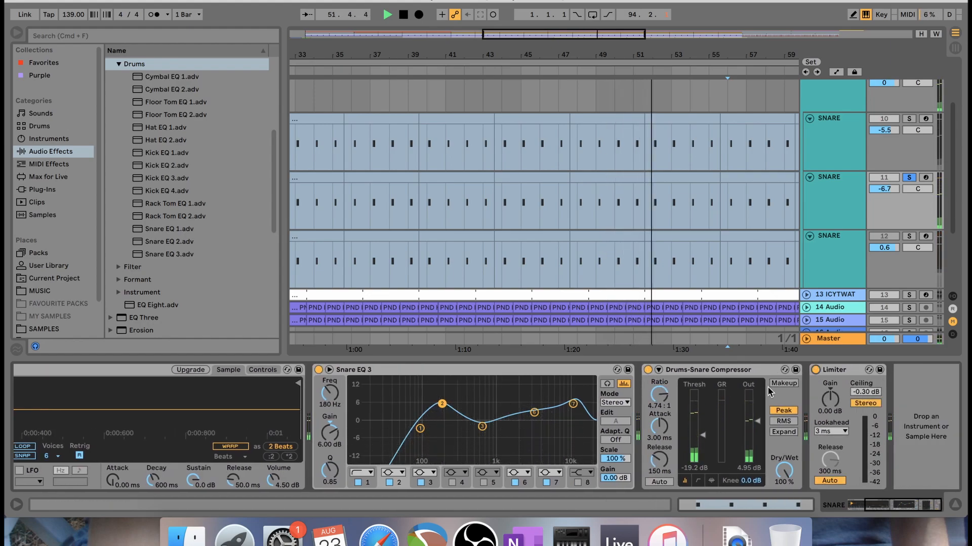
# Move the solo from SNARE track 11 to SNARE track 12 and play it from about bar 36.
pyautogui.press('space')
pyautogui.click(880, 179)
pyautogui.click(909, 179)
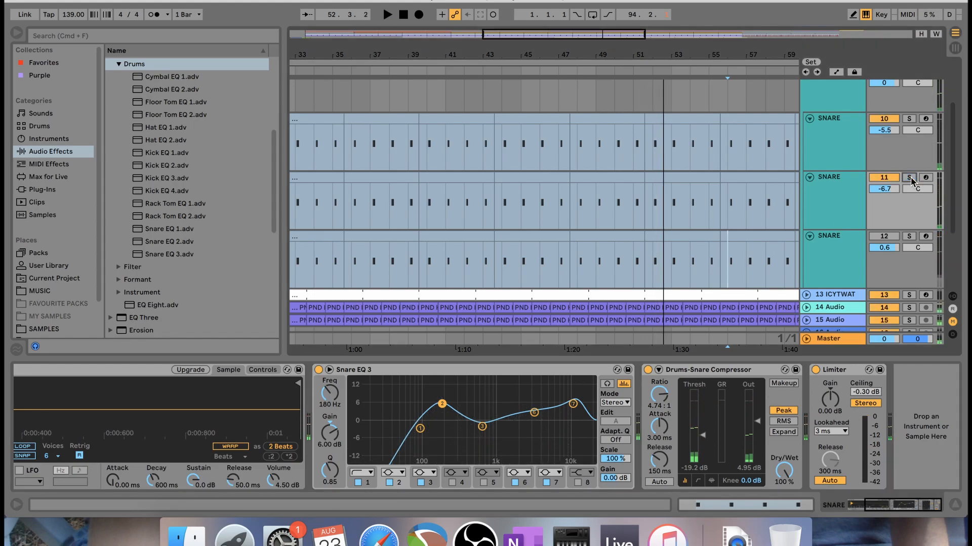
pyautogui.click(840, 242)
pyautogui.click(910, 237)
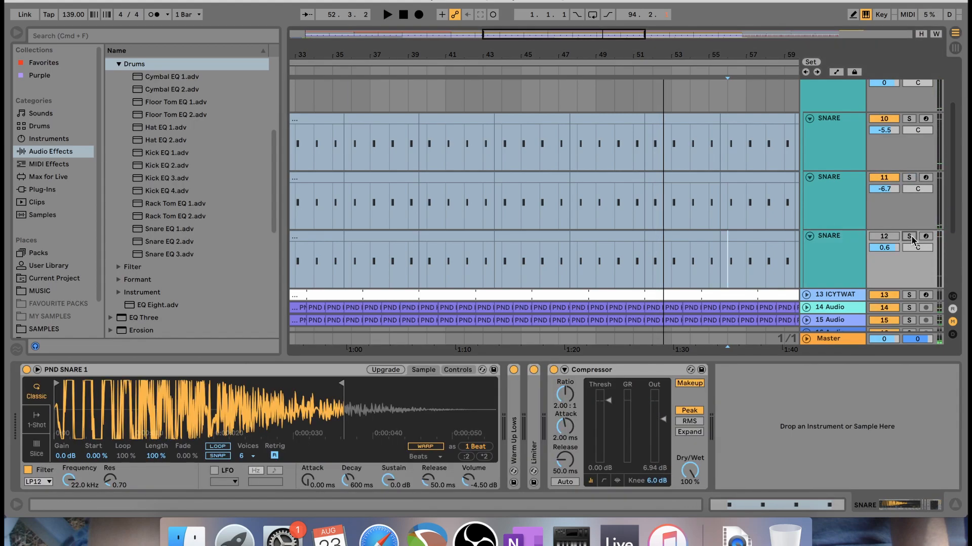
pyautogui.click(351, 70)
# Switch off the Limiter, Compressor and Warm Up Lows on SNARE track 12, and switch them back on during playback.
pyautogui.click(533, 370)
pyautogui.click(553, 370)
pyautogui.click(513, 370)
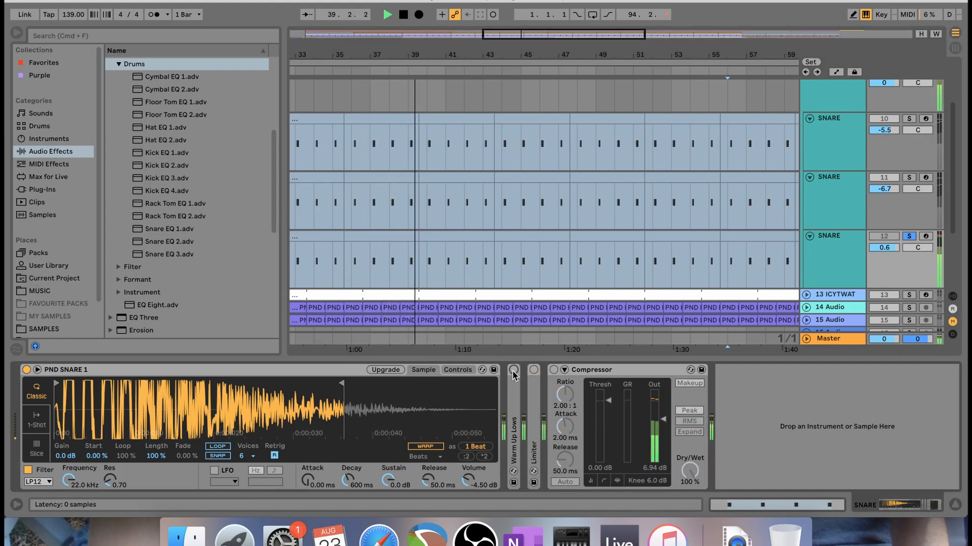
pyautogui.click(534, 370)
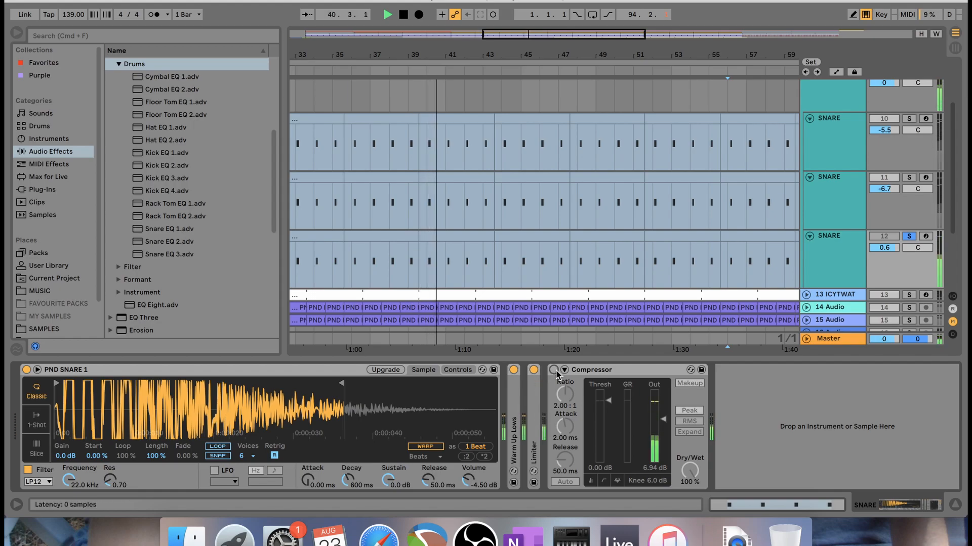
# Unfold the Limiter and Warm Up Lows devices on SNARE track 12 to examine their settings.
pyautogui.doubleClick(533, 420)
pyautogui.doubleClick(514, 425)
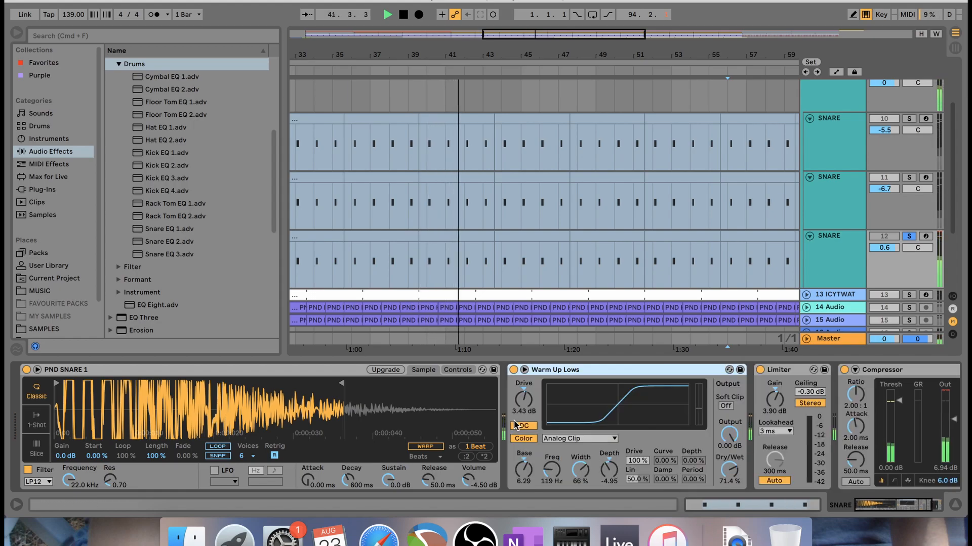
pyautogui.hscroll(5, 636, 422)
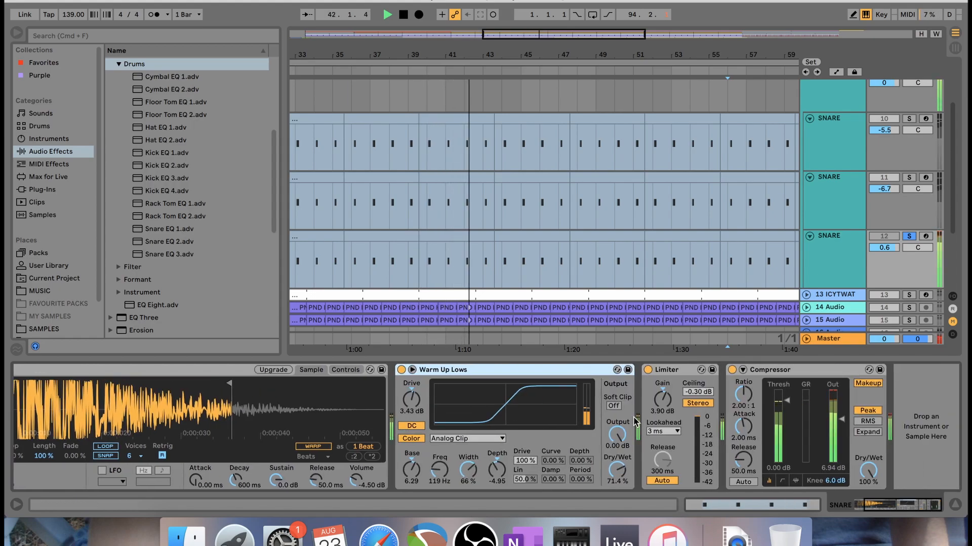
# Stop playback, unsolo SNARE track 12 and select 9 Group.
pyautogui.press('space')
pyautogui.click(909, 237)
pyautogui.click(815, 109)
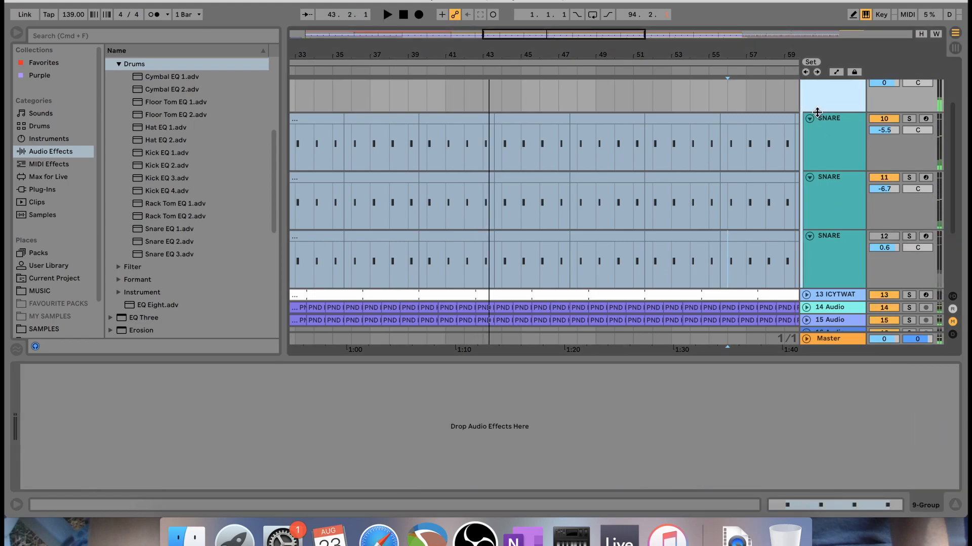
# Solo 9 Group and play it from about bar 47 with SNARE track 12 reactivated.
pyautogui.scroll(2, 917, 105)
pyautogui.scroll(1, 917, 105)
pyautogui.click(909, 102)
pyautogui.click(537, 75)
pyautogui.scroll(-3, 576, 203)
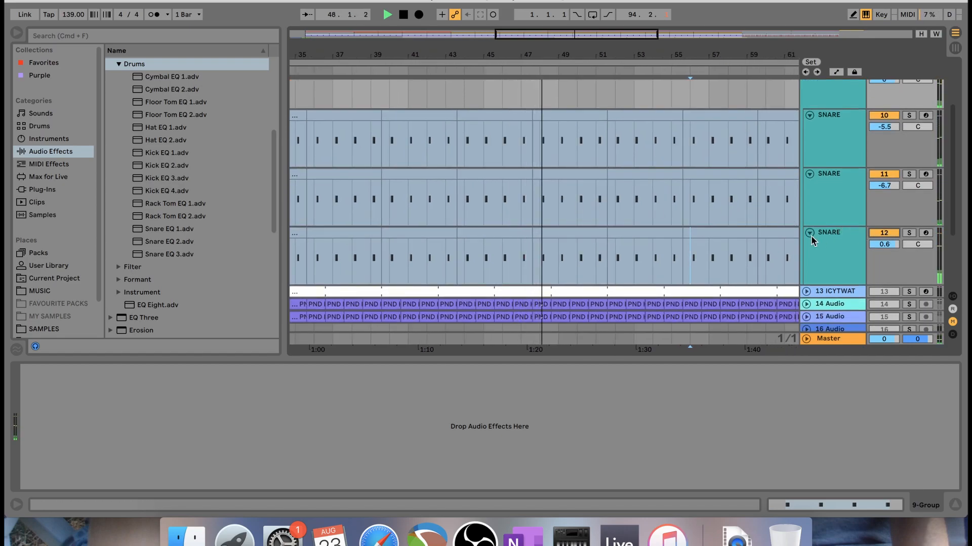
# Fold the snare group, solo the 13 ICYTWAT percussion track and play it from about bar 48.
pyautogui.scroll(4, 910, 152)
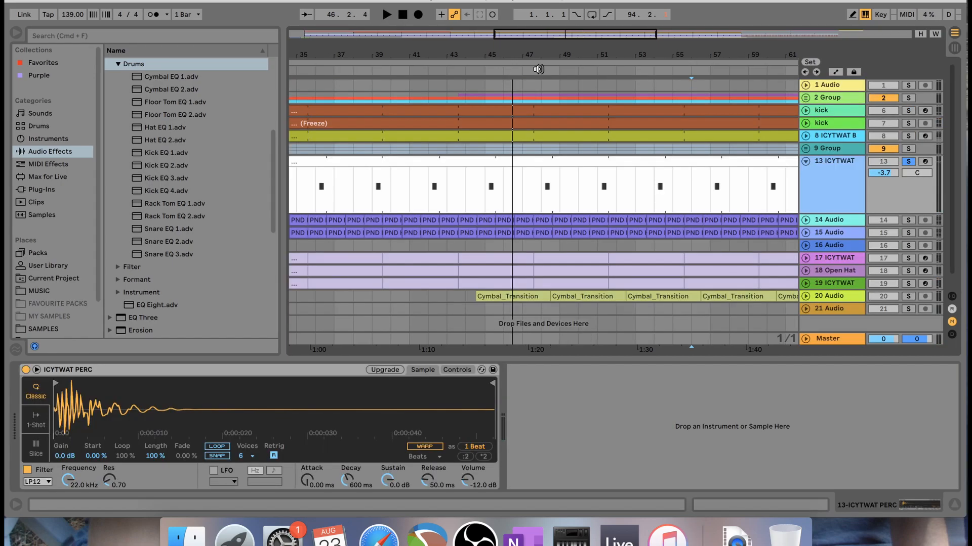
pyautogui.click(566, 160)
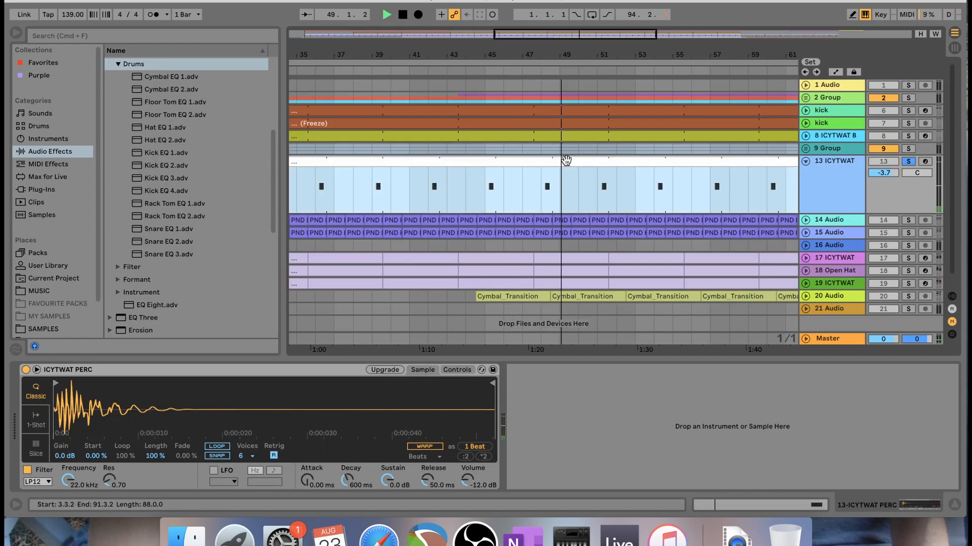
pyautogui.click(606, 63)
pyautogui.moveTo(605, 63)
pyautogui.mouseDown()
pyautogui.moveTo(605, 95)
pyautogui.moveTo(605, 73)
pyautogui.mouseUp()
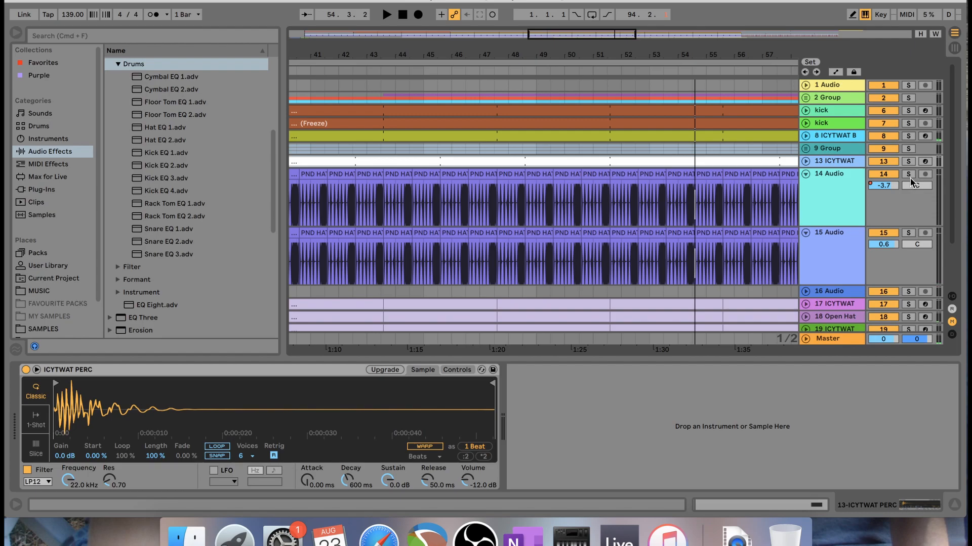
# Solo the hat tracks 14 Audio and 15 Audio, play them from about bar 48 and check their device chains.
pyautogui.click(908, 173)
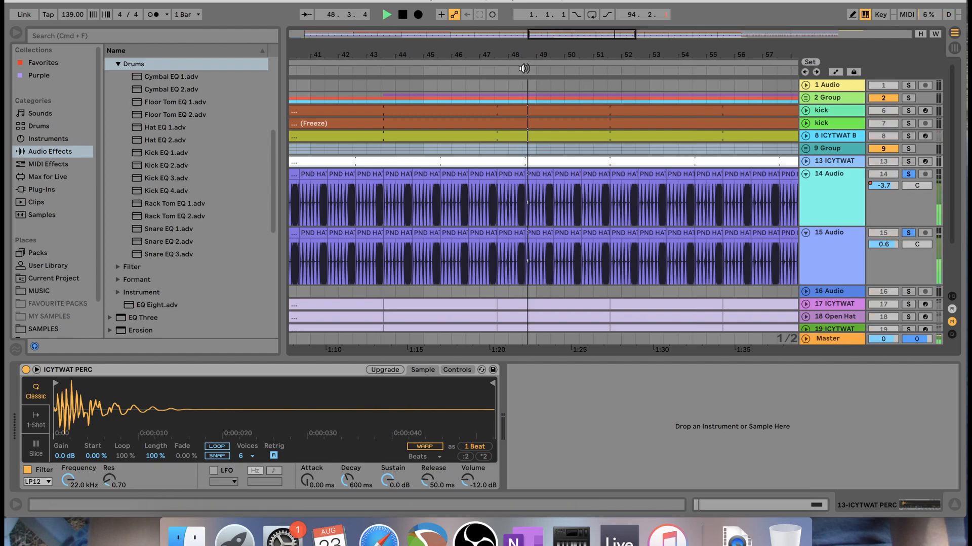
pyautogui.click(811, 196)
pyautogui.doubleClick(823, 235)
pyautogui.click(822, 224)
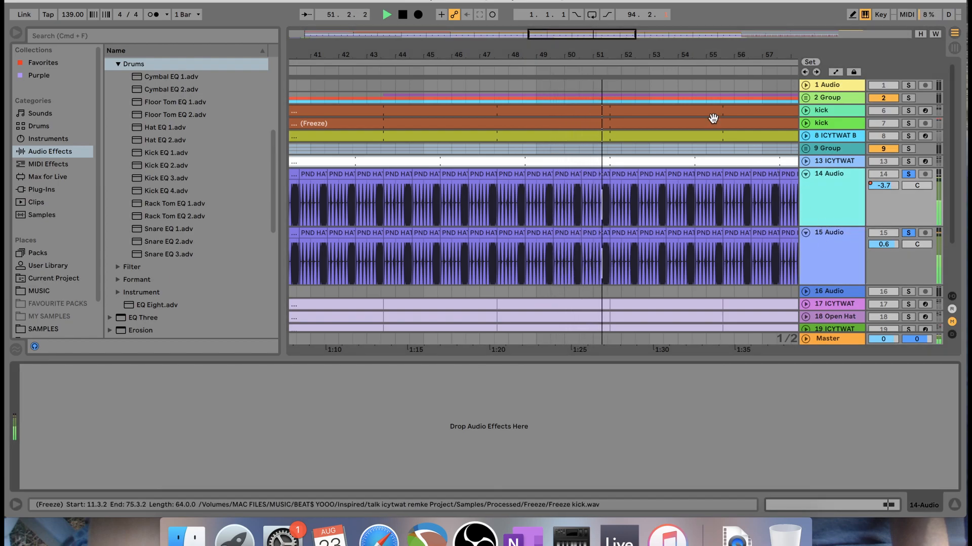
pyautogui.press('space')
# Solo and unfold 16 Audio, play it around bar 80 and show its Cymbal EQ 2.
pyautogui.moveTo(632, 46); pyautogui.dragTo(632, 49)
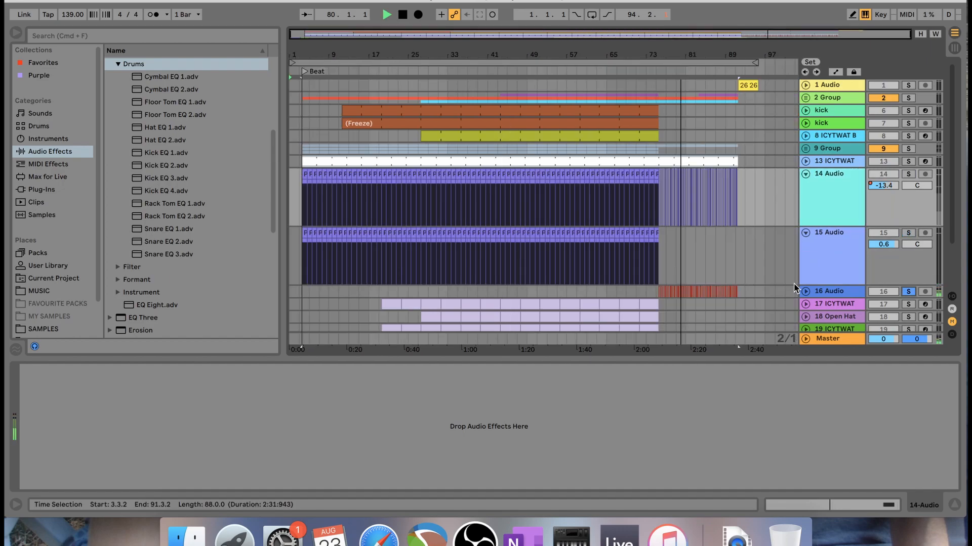
pyautogui.click(804, 292)
pyautogui.moveTo(702, 51); pyautogui.dragTo(702, 57)
pyautogui.scroll(-1, 688, 205)
pyautogui.hscroll(1, 688, 205)
pyautogui.scroll(-2, 687, 204)
pyautogui.hscroll(2, 687, 204)
pyautogui.click(652, 211)
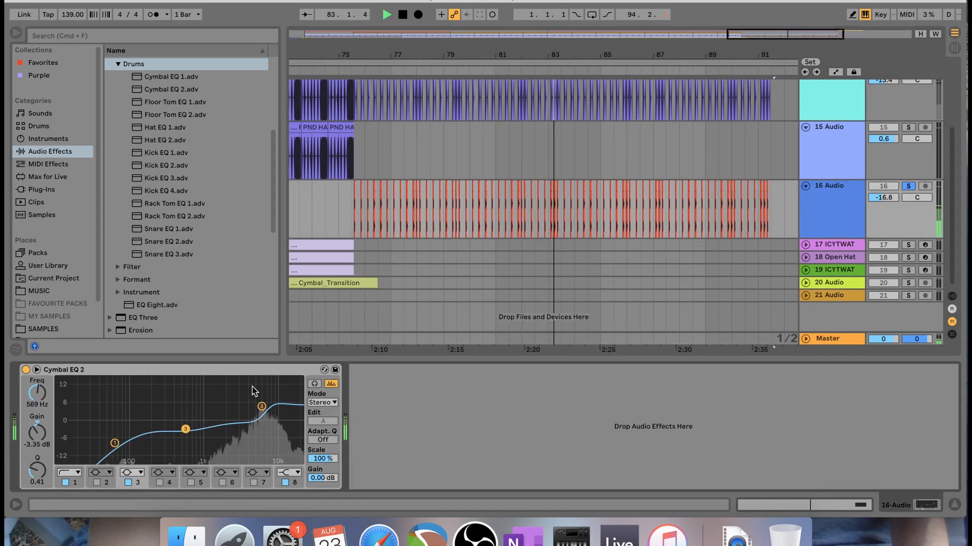
# Stop playback and examine an ICYTWAT HAT 2 clip near bar 84 on 16 Audio, followed by the track's Cymbal EQ 2.
pyautogui.moveTo(598, 49); pyautogui.dragTo(598, 53)
pyautogui.press('space')
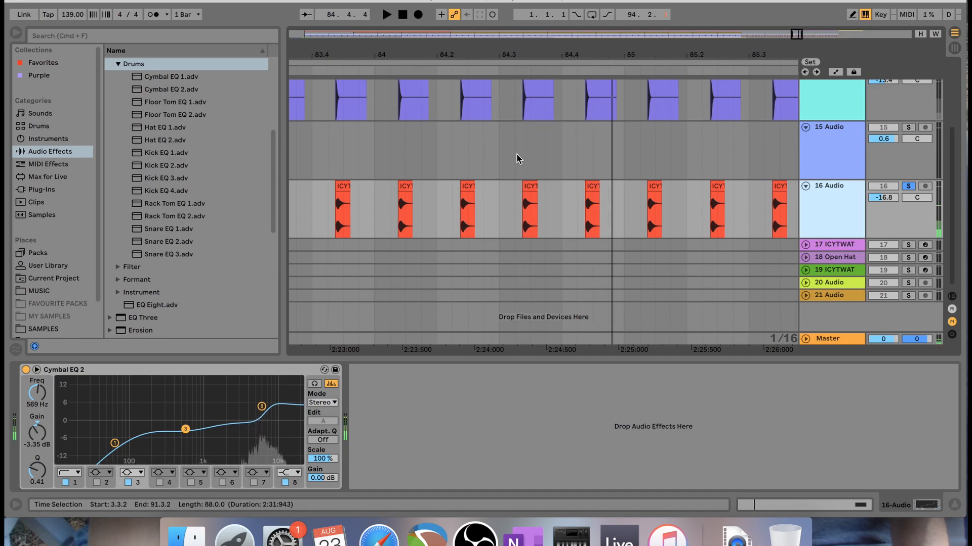
pyautogui.doubleClick(530, 195)
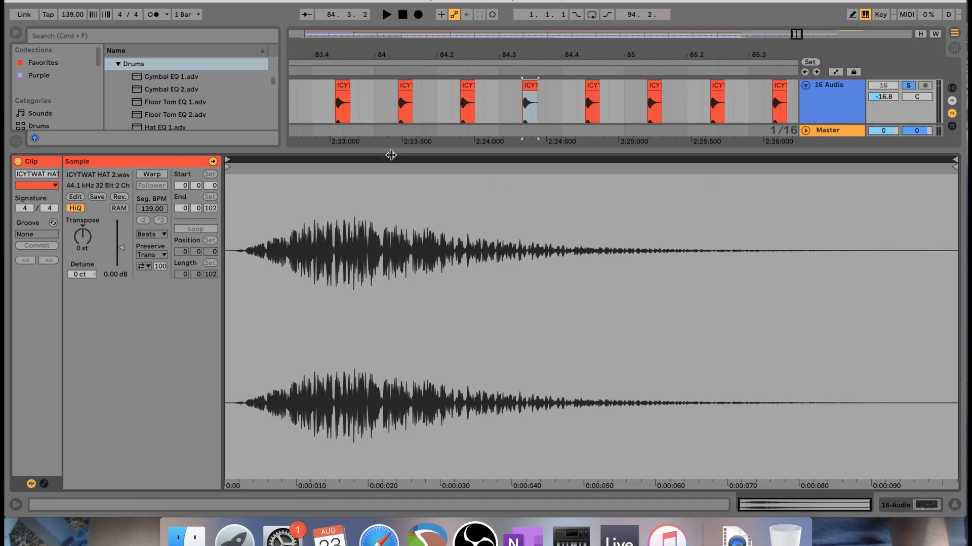
pyautogui.click(398, 149)
pyautogui.doubleClick(830, 305)
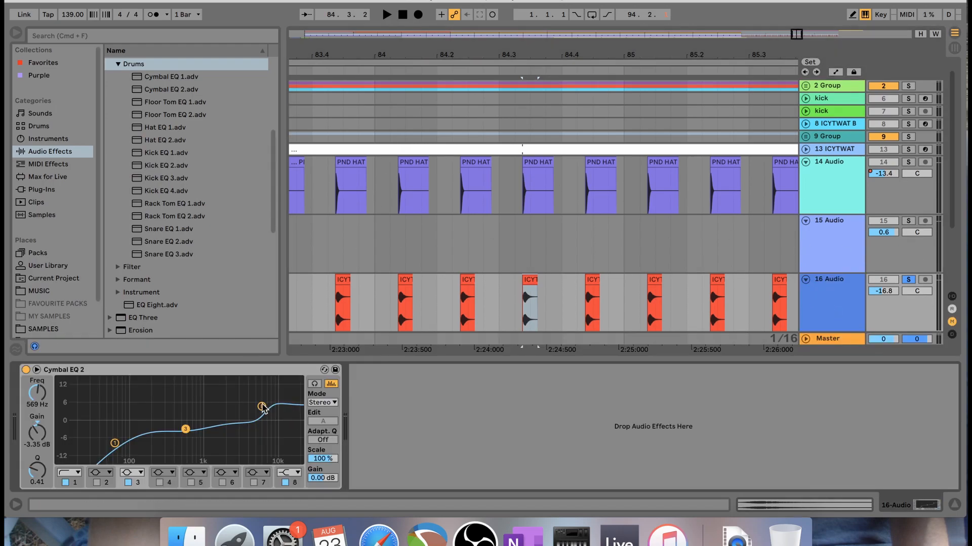
pyautogui.click(262, 408)
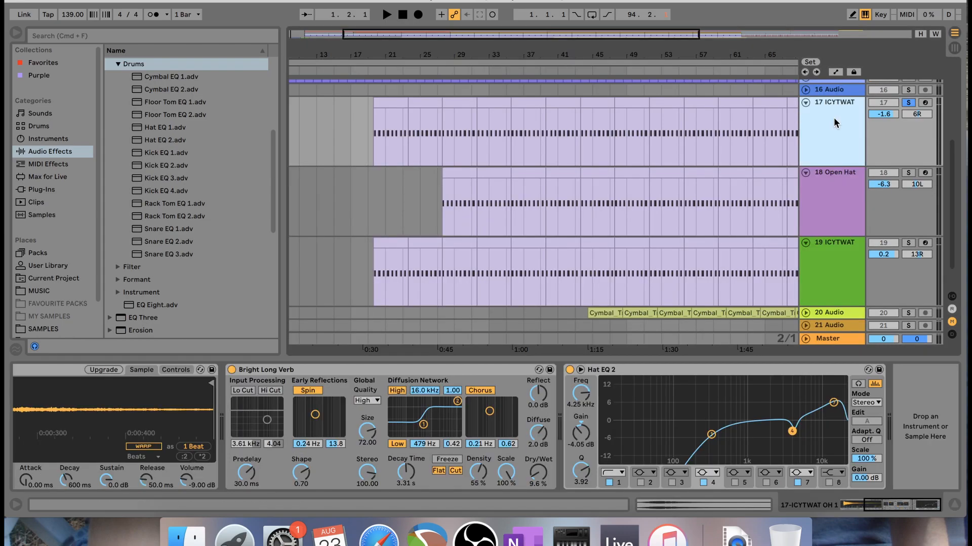
# Look through the device chains of the open hat tracks 17 ICYTWAT, 18 Open Hat and 19 ICYTWAT.
pyautogui.click(823, 178)
pyautogui.click(852, 138)
pyautogui.click(840, 249)
pyautogui.click(840, 124)
# Go through the devices on 17 ICYTWAT, switching Bright Long Verb off and on again and selecting Hat EQ 2.
pyautogui.hscroll(-6, 260, 428)
pyautogui.click(84, 374)
pyautogui.click(513, 370)
pyautogui.hscroll(1, 644, 405)
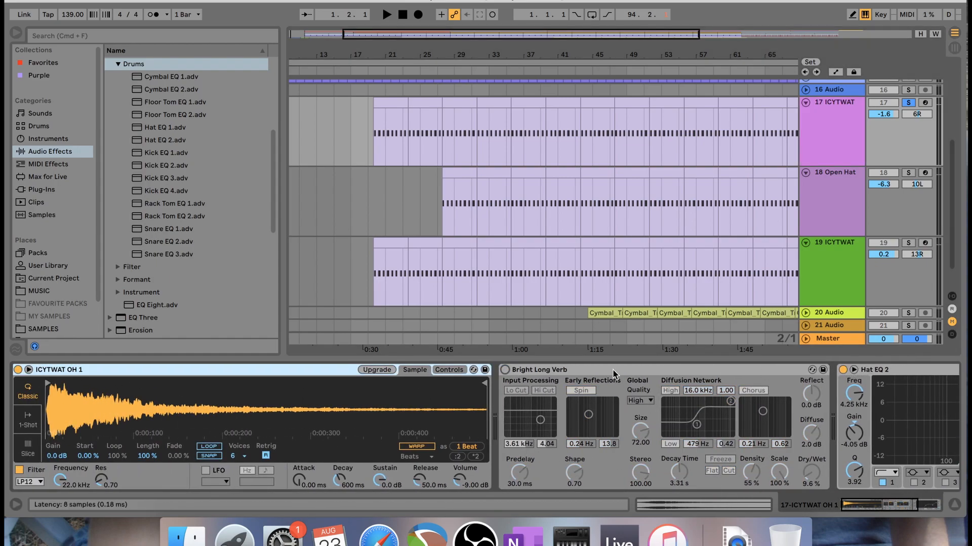
pyautogui.click(512, 373)
pyautogui.click(504, 370)
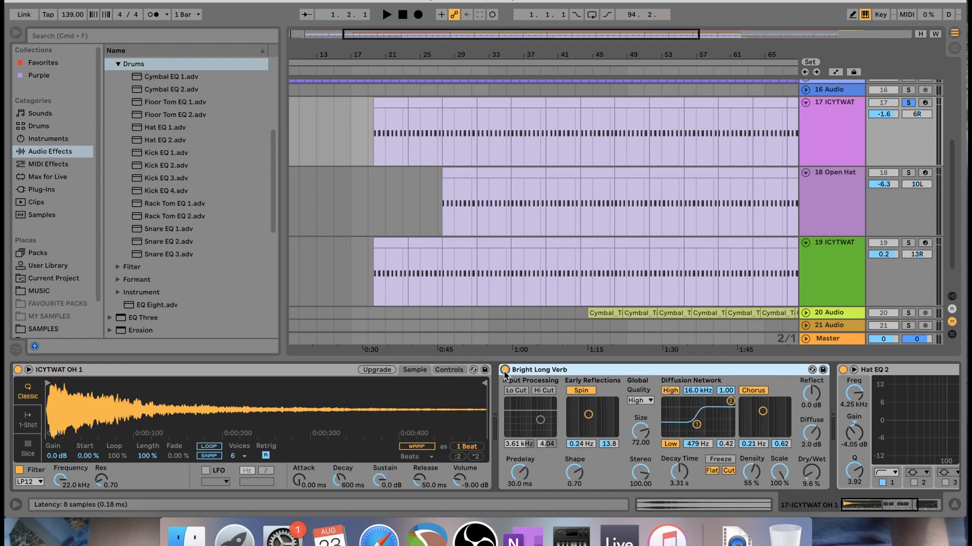
pyautogui.click(842, 375)
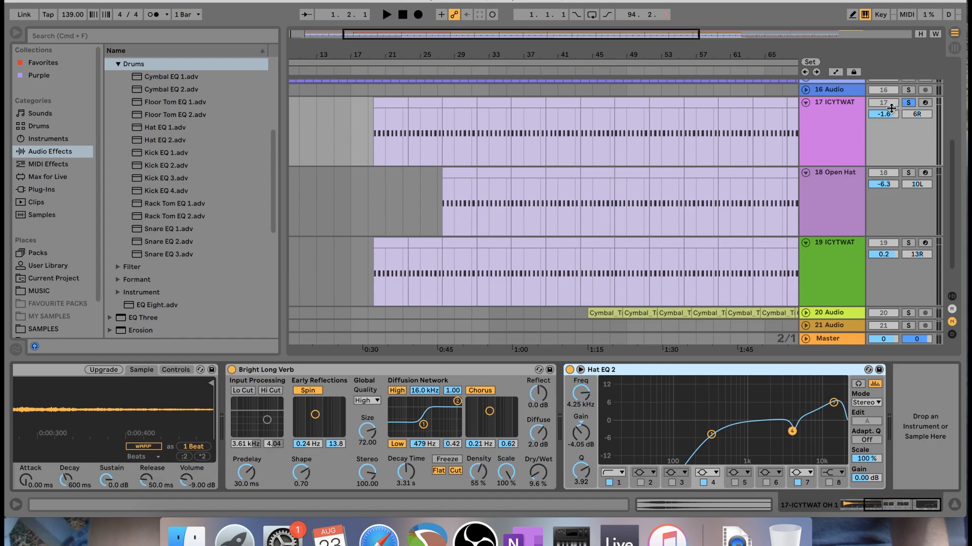
# Play 17 ICYTWAT from about bar 32, switching Hat EQ 2 and Bright Long Verb off and back on to compare.
pyautogui.click(480, 73)
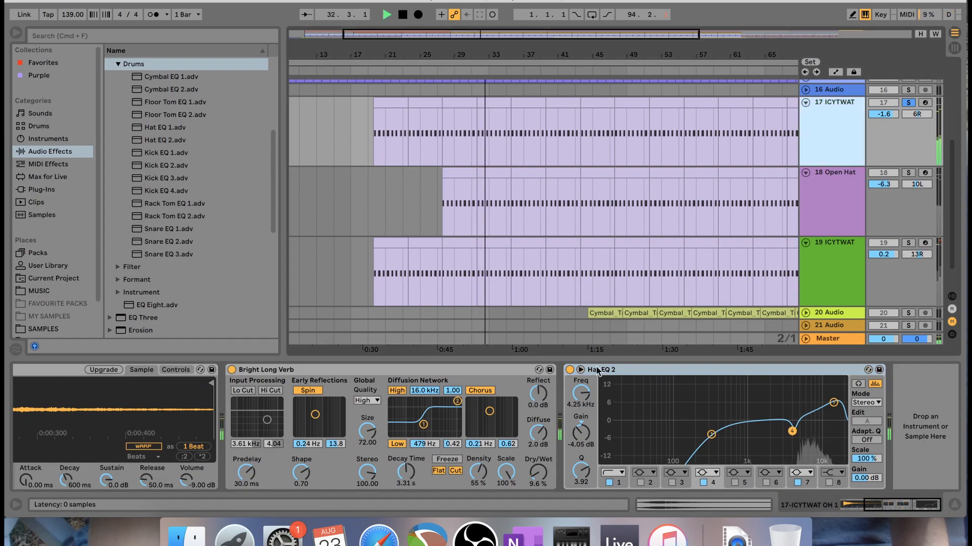
pyautogui.click(569, 370)
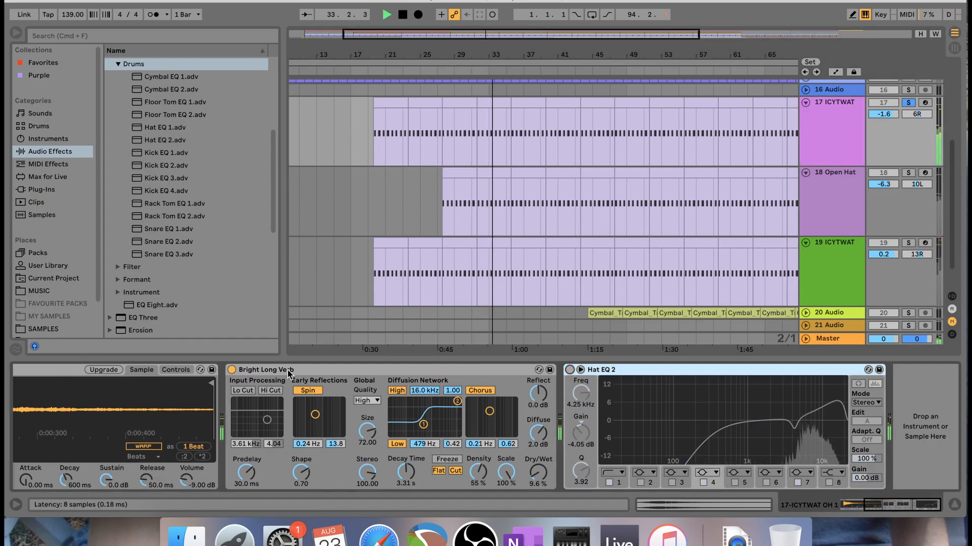
pyautogui.click(231, 370)
pyautogui.click(231, 370)
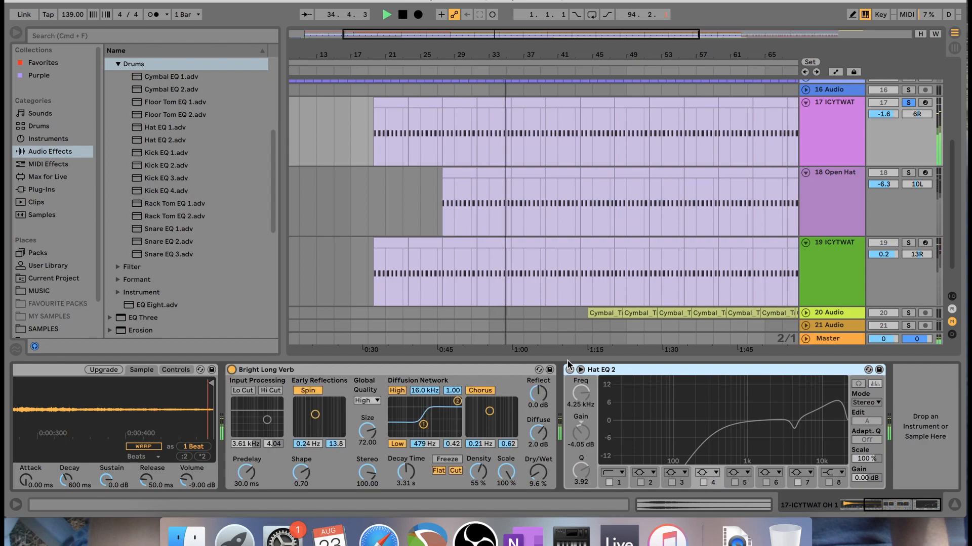
pyautogui.click(570, 370)
# Select 18 Open Hat and move the solo from 17 ICYTWAT to it during playback.
pyautogui.click(828, 198)
pyautogui.click(909, 172)
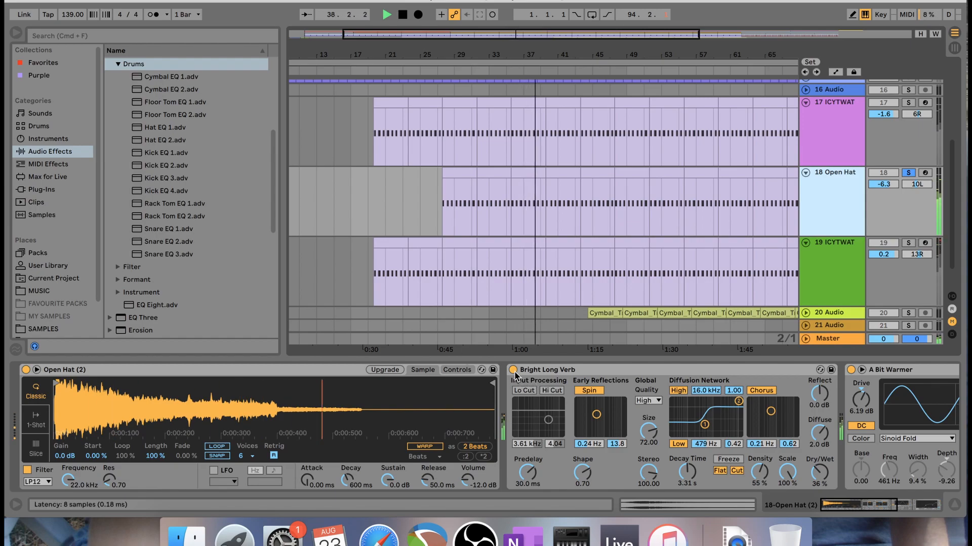
# Compare the sound of 18 Open Hat during playback with Bright Long Verb, A Bit Warmer and Hat EQ 2 switched off and back on.
pyautogui.hscroll(10, 851, 375)
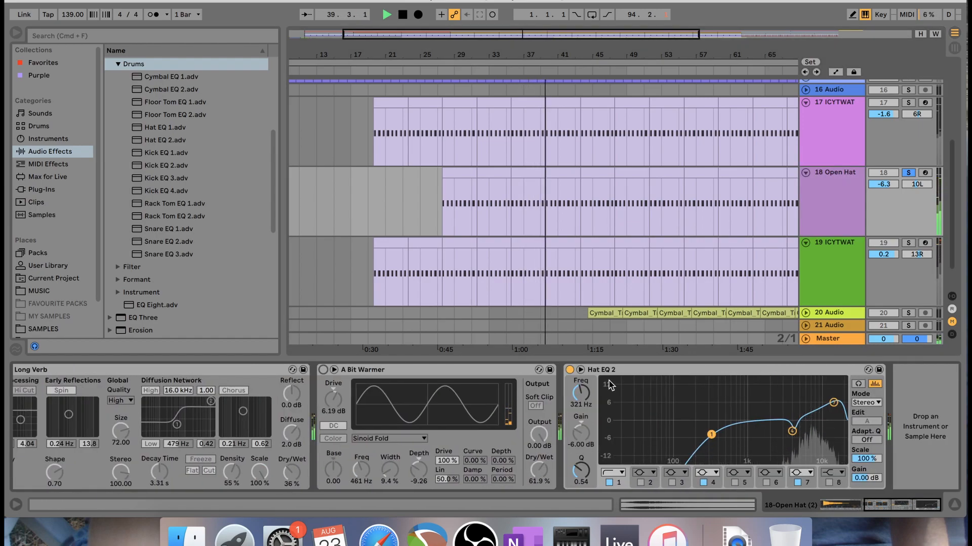
pyautogui.hscroll(-10, 759, 385)
pyautogui.click(512, 370)
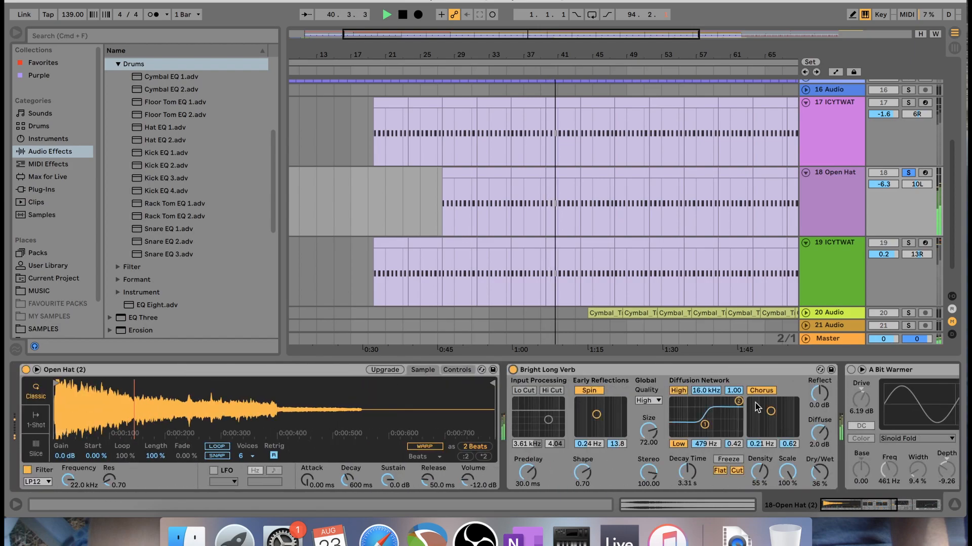
pyautogui.hscroll(5, 657, 405)
pyautogui.click(747, 370)
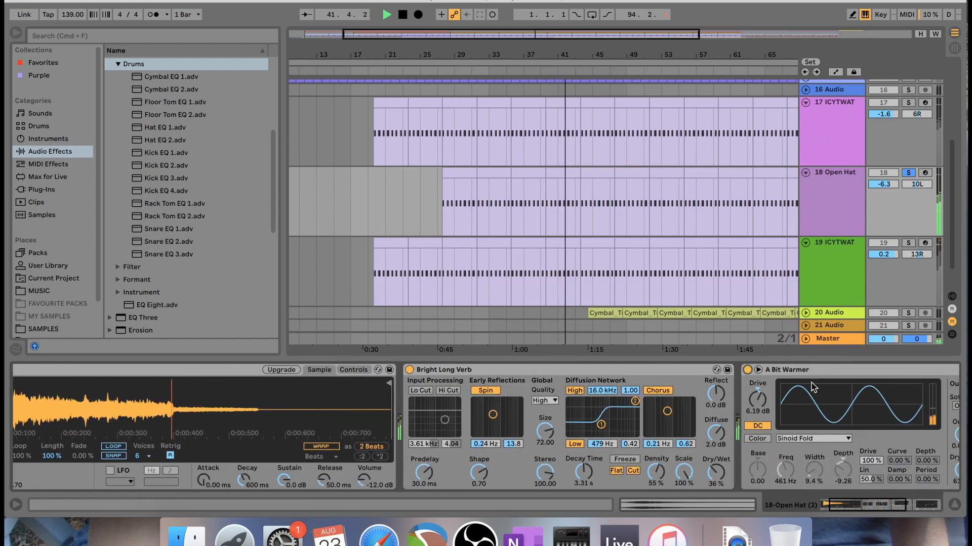
pyautogui.hscroll(5, 812, 383)
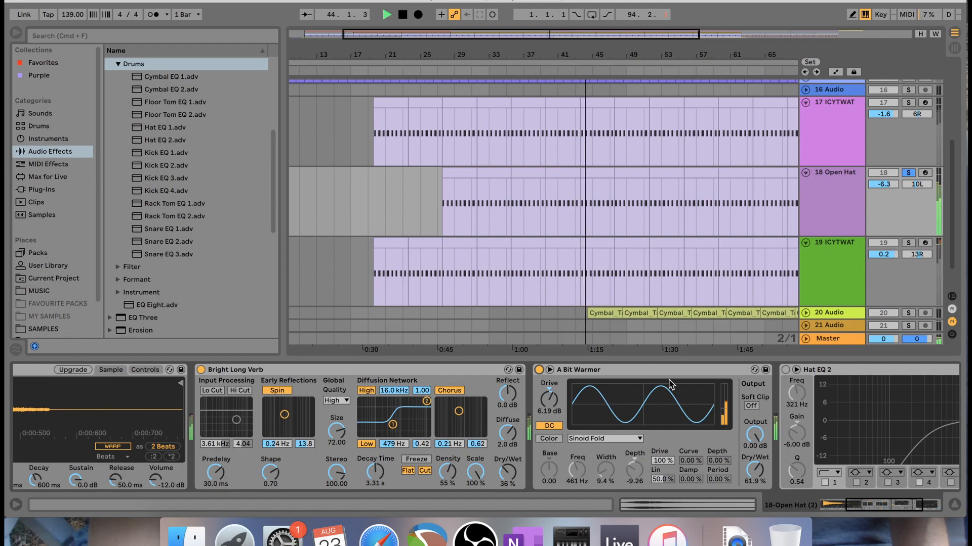
pyautogui.hscroll(5, 759, 395)
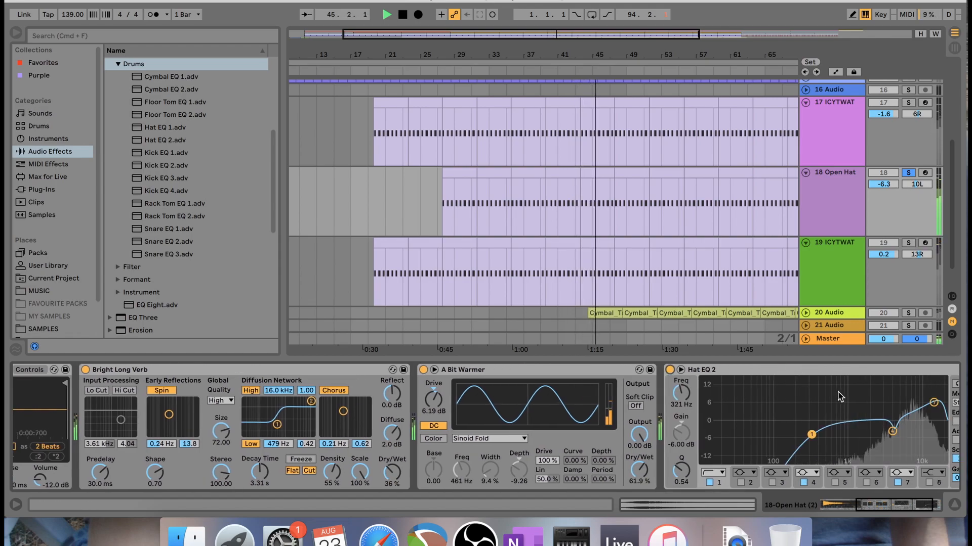
# Add 17 ICYTWAT to the solo during playback, and move the solo to 19 ICYTWAT alone.
pyautogui.click(832, 150)
pyautogui.click(844, 218)
pyautogui.click(846, 108)
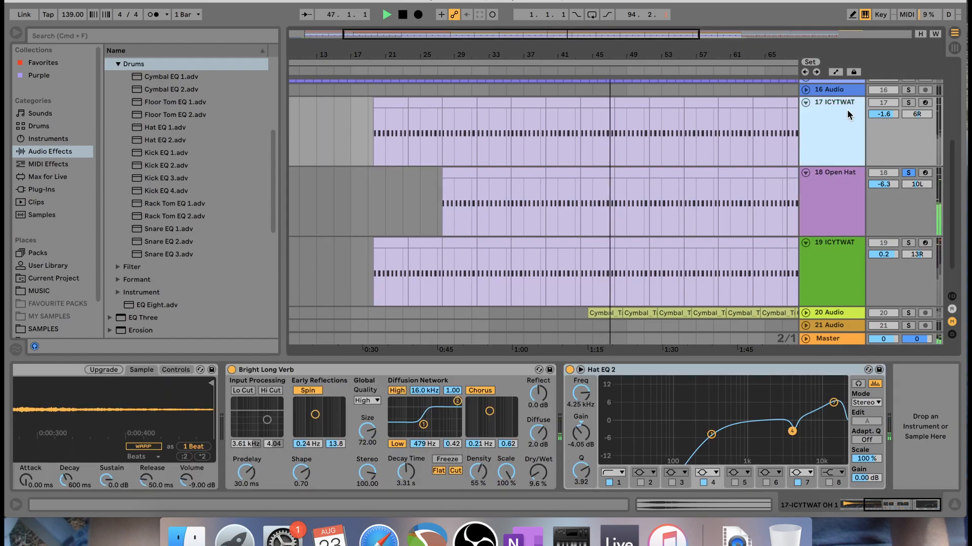
pyautogui.click(907, 103)
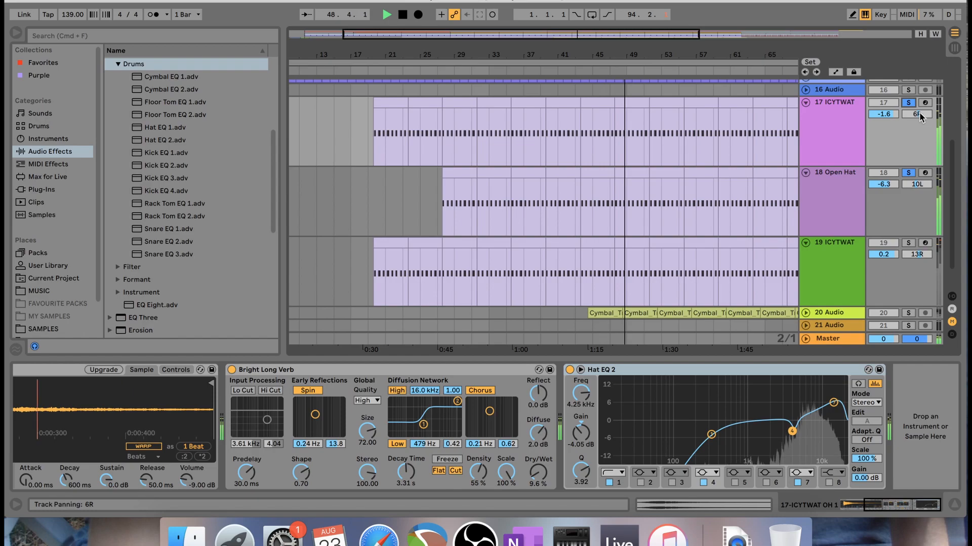
pyautogui.click(841, 248)
pyautogui.click(908, 243)
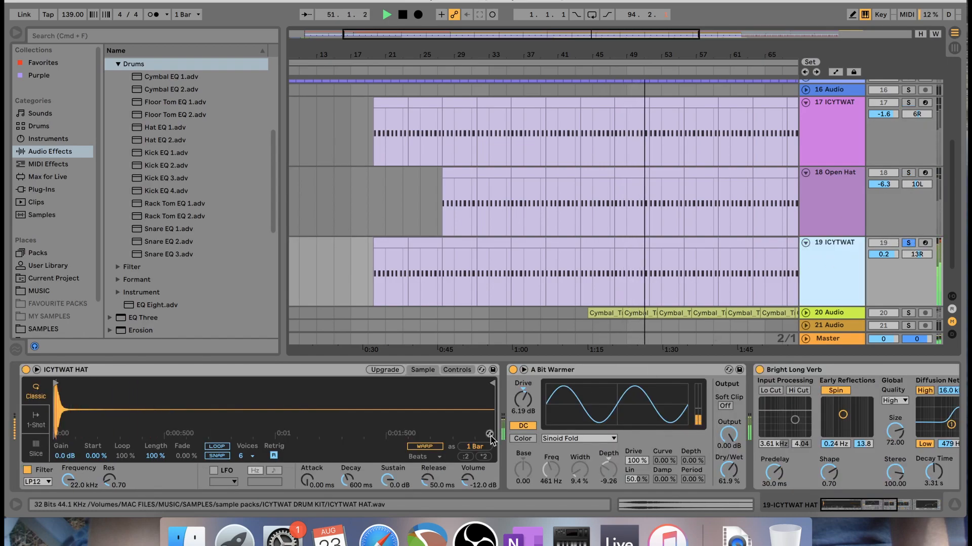
# Play 19 ICYTWAT with A Bit Warmer and Bright Long Verb switched off and back on to compare.
pyautogui.click(513, 370)
pyautogui.hscroll(10, 724, 377)
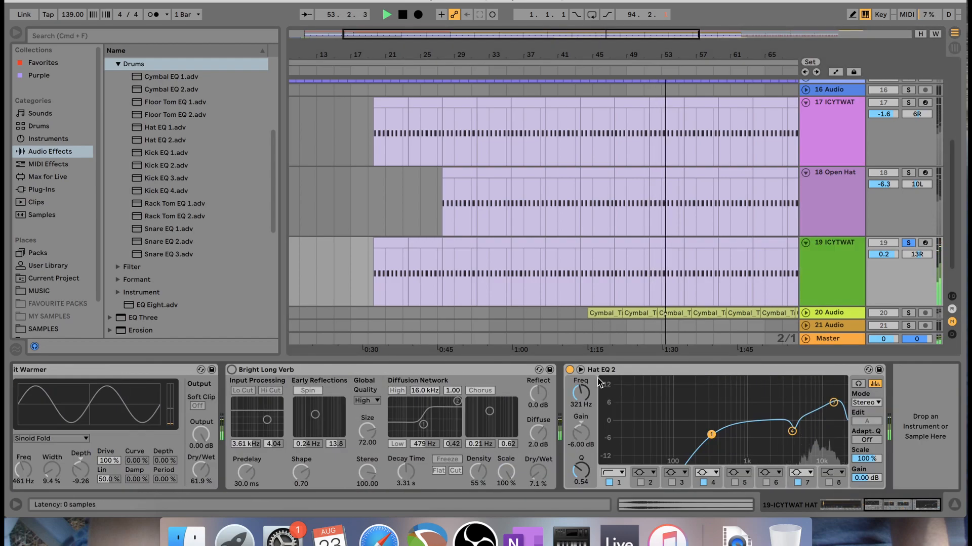
pyautogui.hscroll(-10, 572, 368)
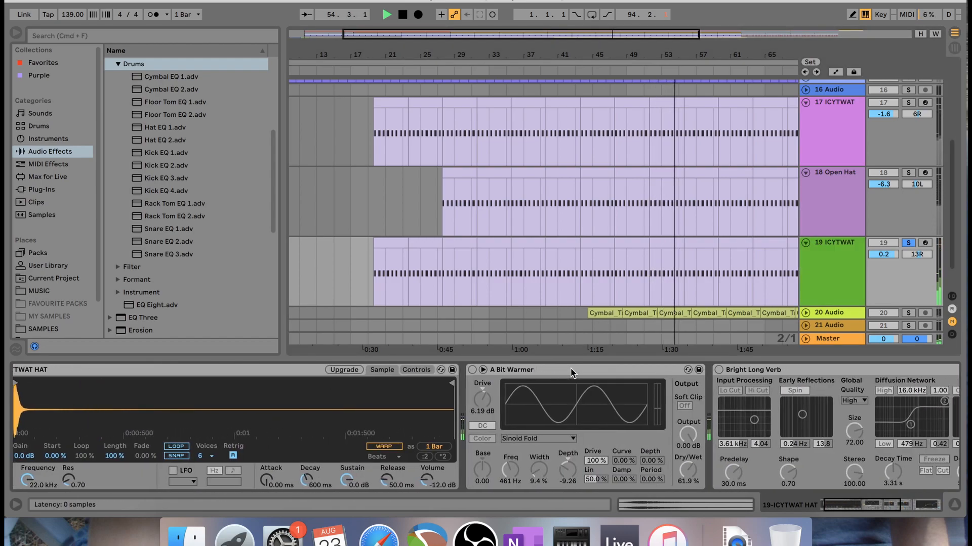
pyautogui.click(472, 370)
pyautogui.click(718, 370)
pyautogui.hscroll(5, 718, 374)
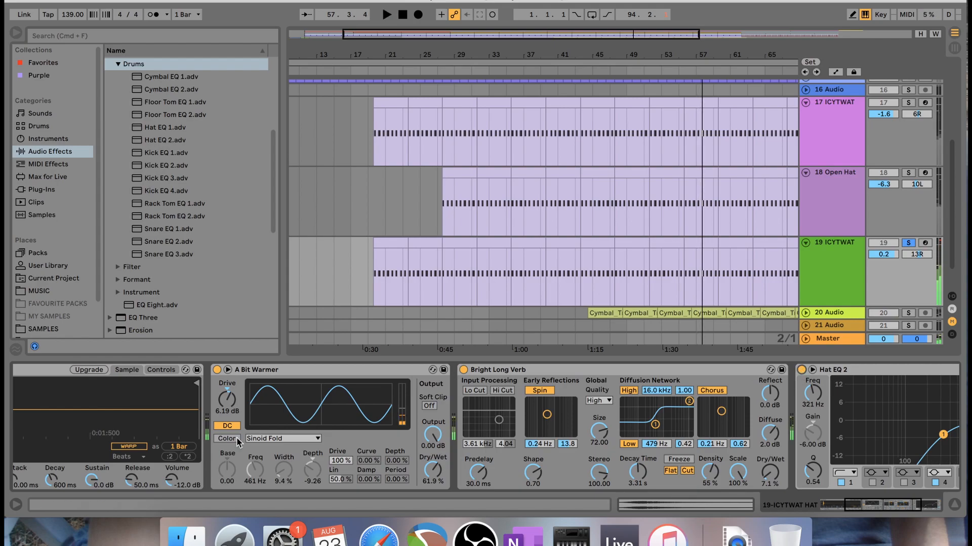
# Go through Bright Long Verb and Hat EQ 2 in the device chain of 19 ICYTWAT.
pyautogui.click(549, 375)
pyautogui.hscroll(3, 549, 375)
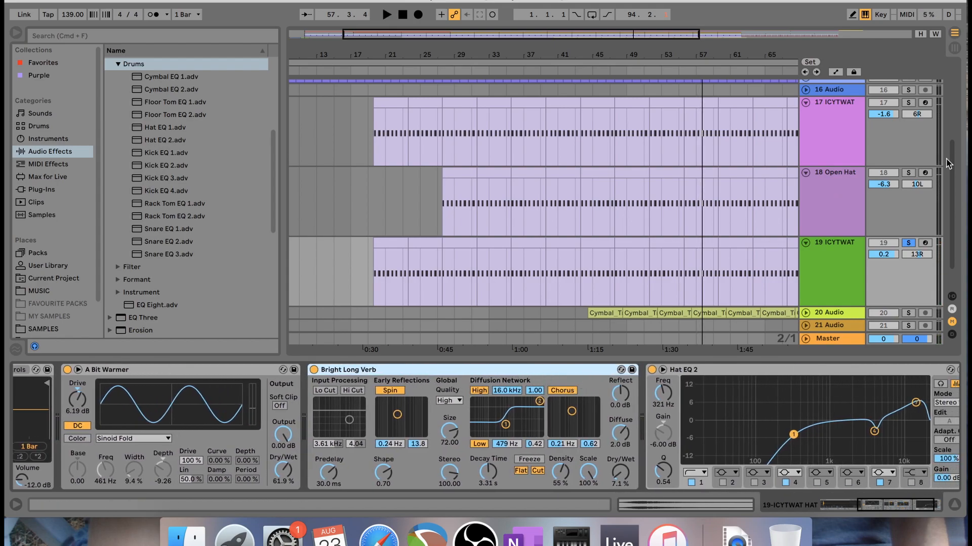
pyautogui.click(836, 306)
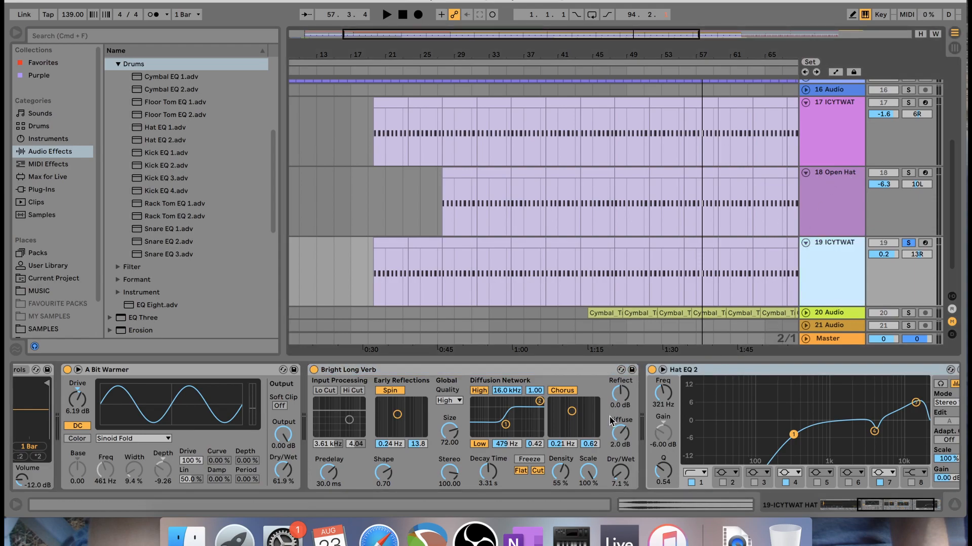
pyautogui.click(708, 372)
pyautogui.hscroll(-3, 699, 374)
pyautogui.click(547, 371)
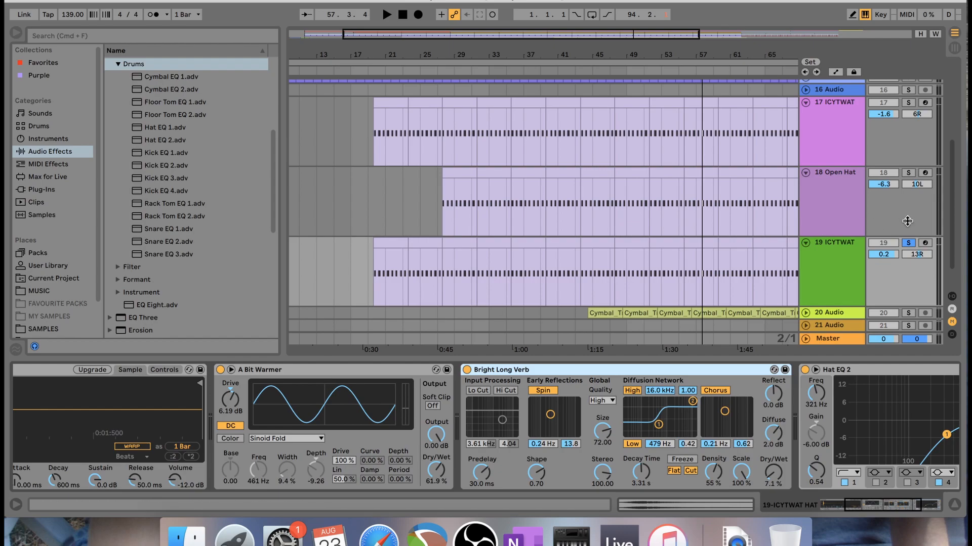
# Solo 17 ICYTWAT and 18 Open Hat along with 19 ICYTWAT and play the three open hats together.
pyautogui.click(907, 173)
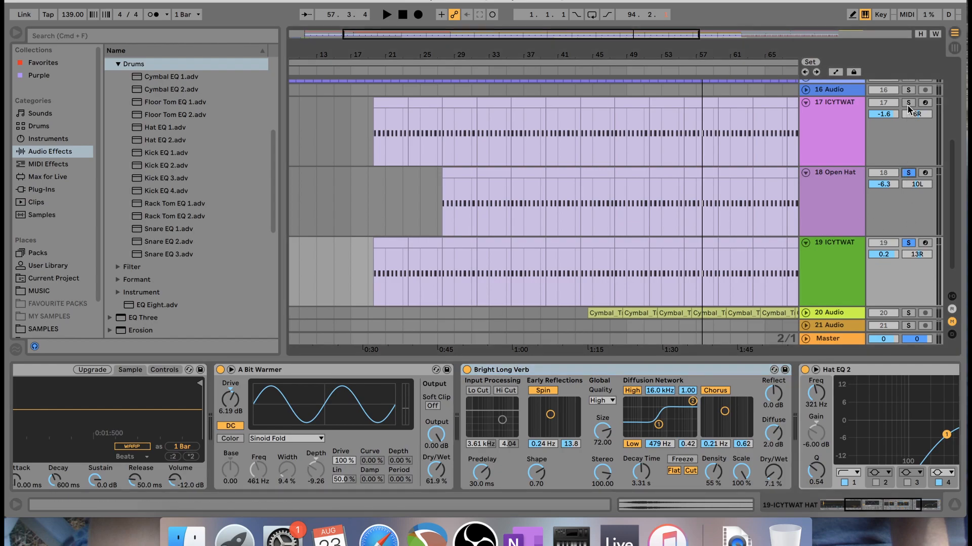
pyautogui.press('space')
pyautogui.click(860, 146)
pyautogui.click(834, 208)
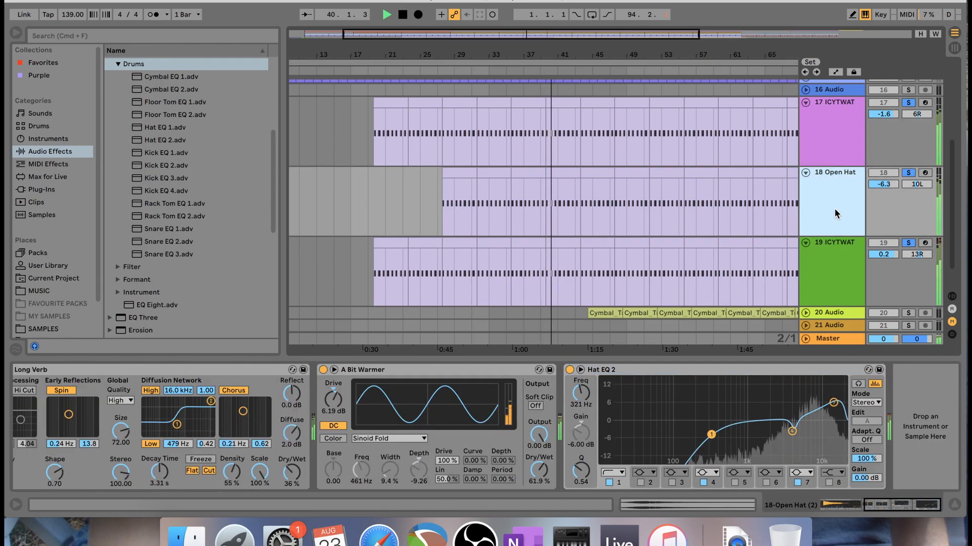
pyautogui.click(837, 268)
pyautogui.scroll(-2, 832, 147)
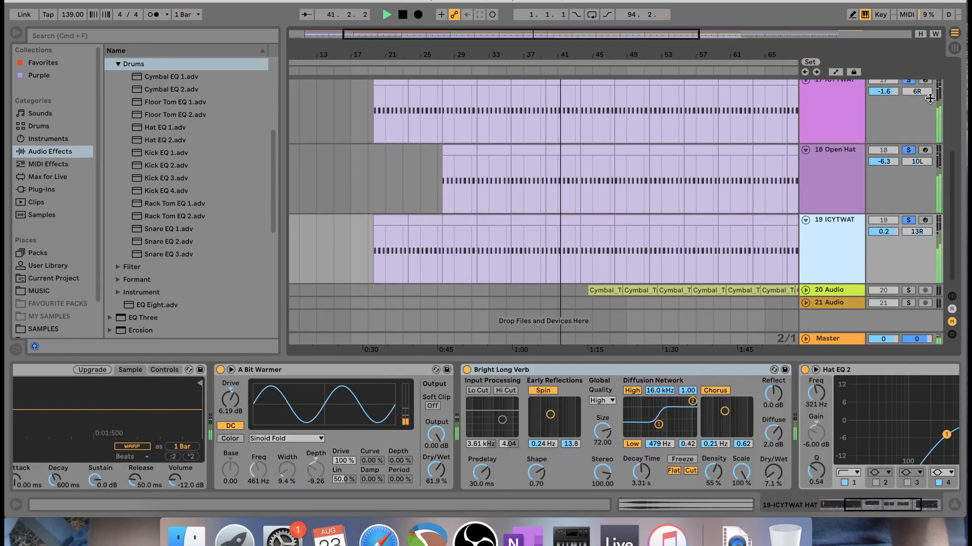
# Turn off the solo on the three open hat tracks and fold 17 ICYTWAT, 18 Open Hat and 19 ICYTWAT.
pyautogui.click(909, 81)
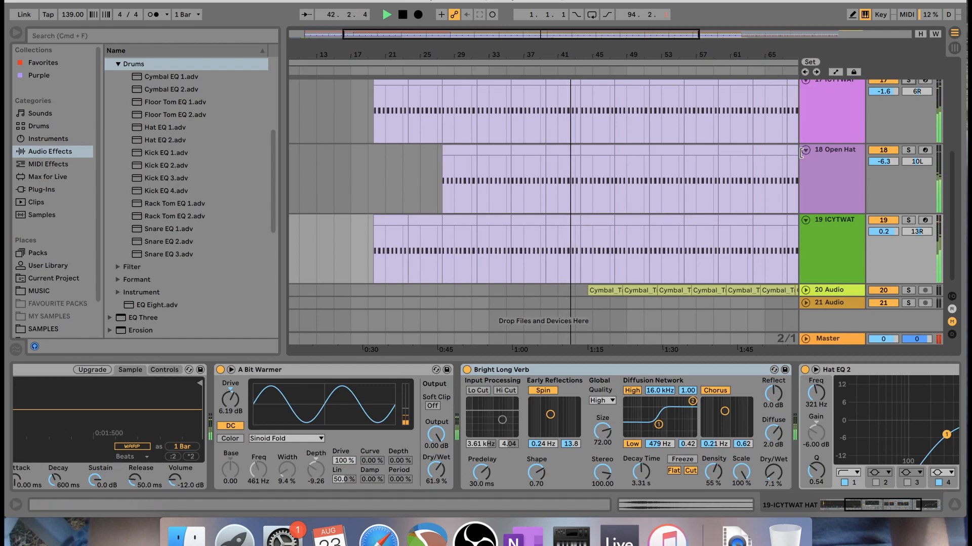
pyautogui.click(804, 151)
pyautogui.scroll(2, 804, 151)
pyautogui.click(806, 105)
pyautogui.click(806, 131)
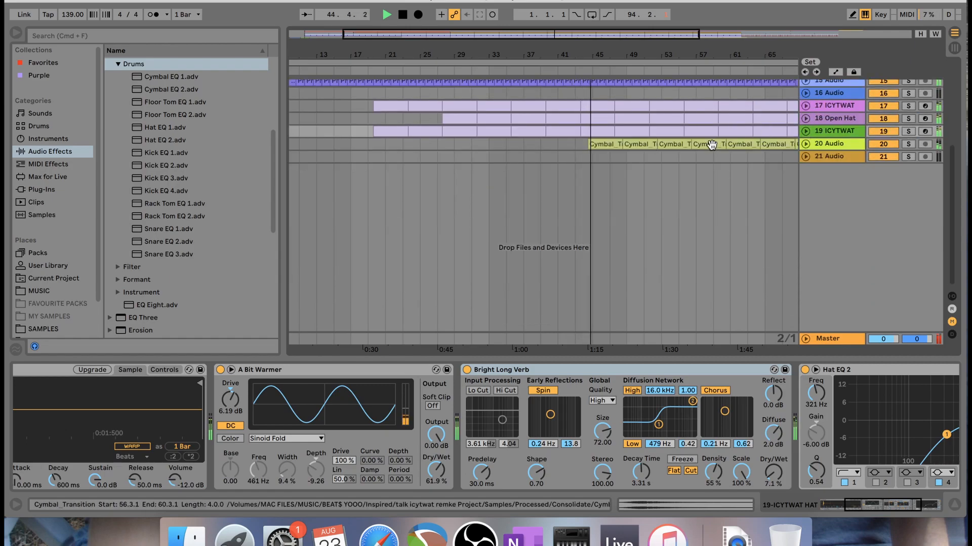
# Unfold and select 20 Audio, and stop playback to show its Cymbal_Transition clips up close.
pyautogui.click(805, 145)
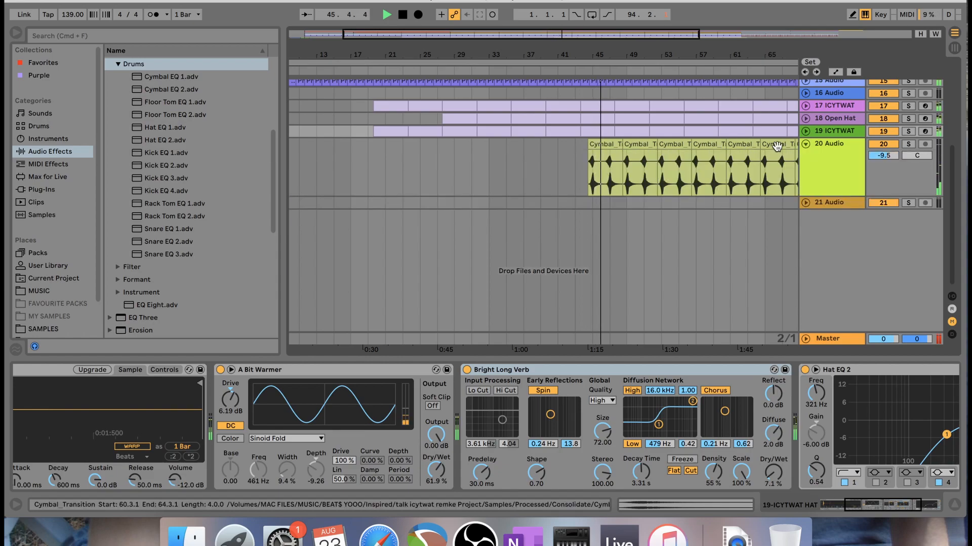
pyautogui.click(824, 146)
pyautogui.press('space')
pyautogui.hscroll(5, 766, 169)
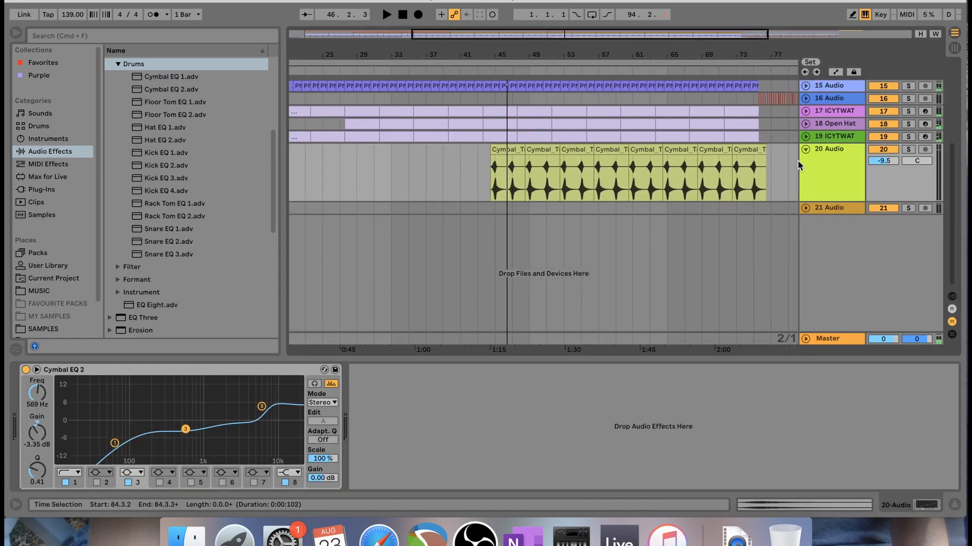
pyautogui.moveTo(510, 51); pyautogui.dragTo(509, 55)
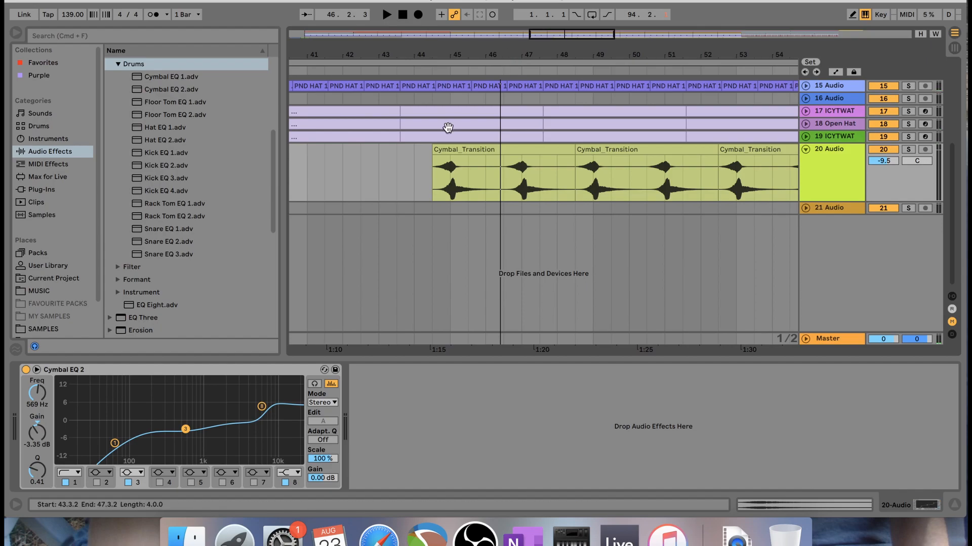
# Solo 20 Audio, play its Cymbal_Transition clips from just before bar 45, and inspect bands 8 and 1 of Cymbal EQ 2.
pyautogui.click(908, 151)
pyautogui.click(812, 163)
pyautogui.click(439, 71)
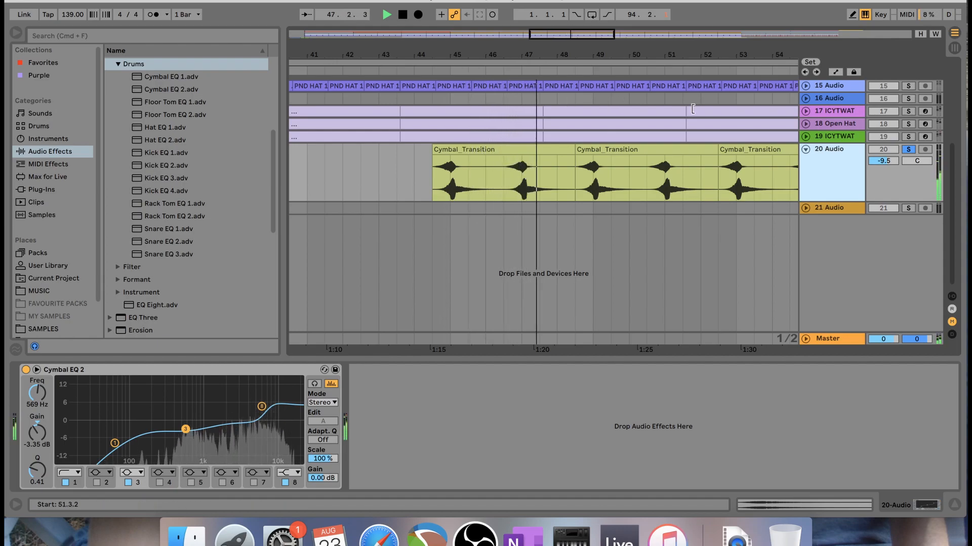
pyautogui.press('space')
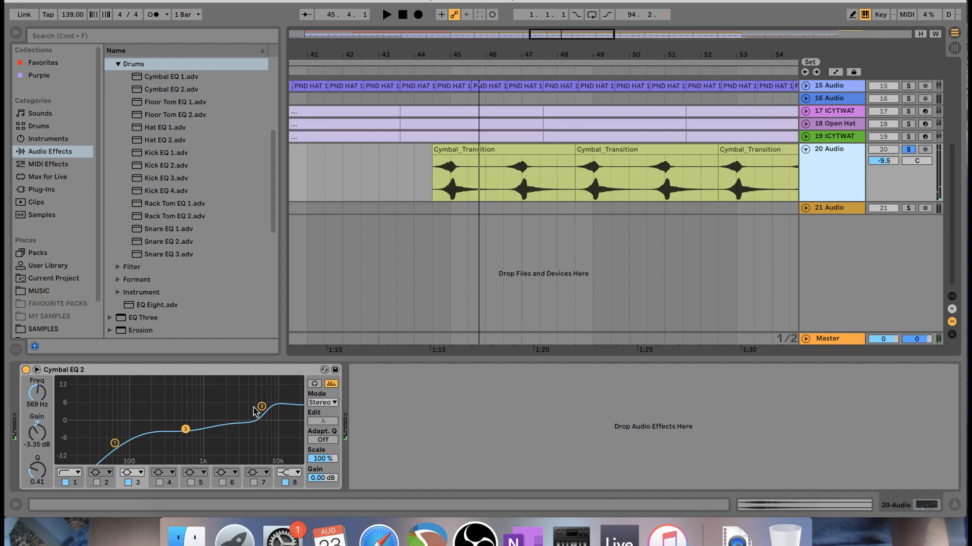
pyautogui.click(261, 407)
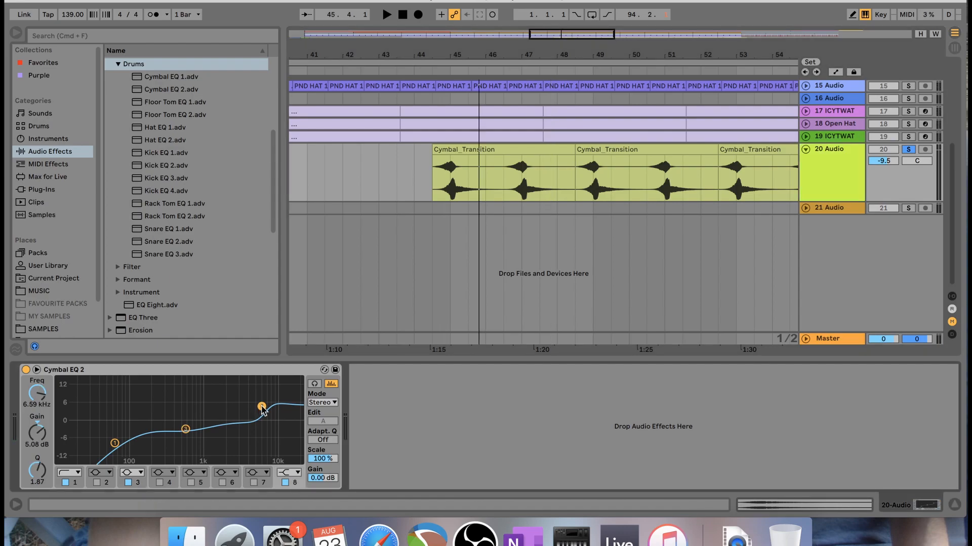
pyautogui.click(115, 444)
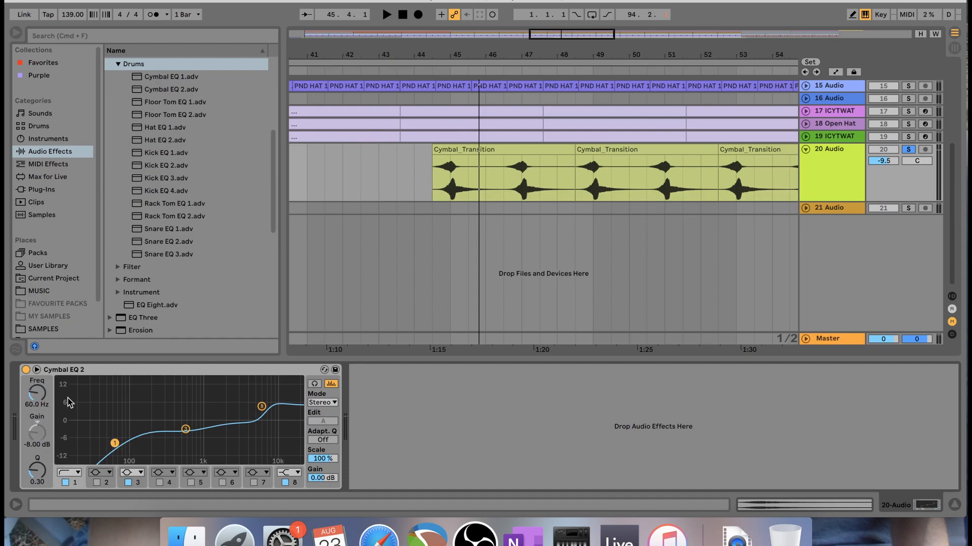
# Turn off the solo on 20 Audio and select 19 ICYTWAT.
pyautogui.moveTo(788, 55); pyautogui.dragTo(554, 55)
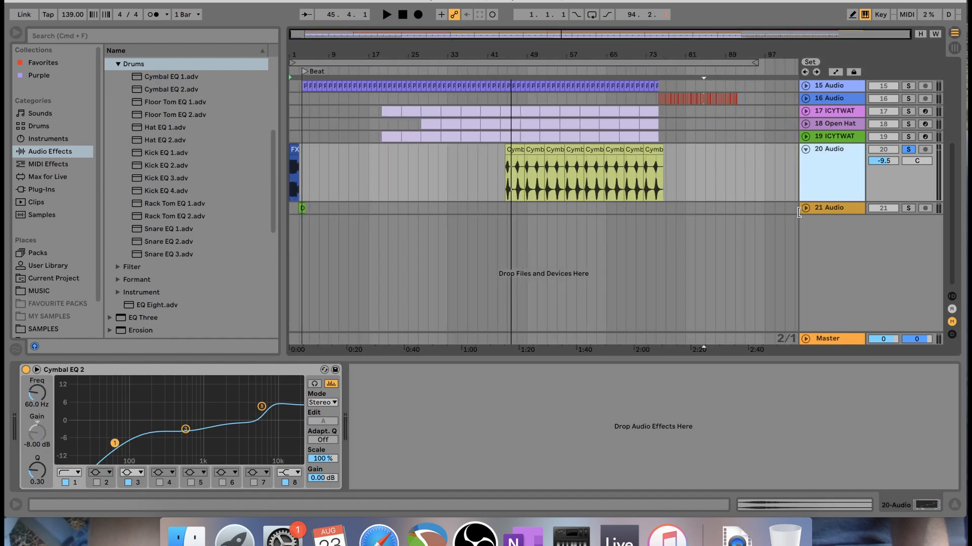
pyautogui.click(909, 141)
pyautogui.click(908, 152)
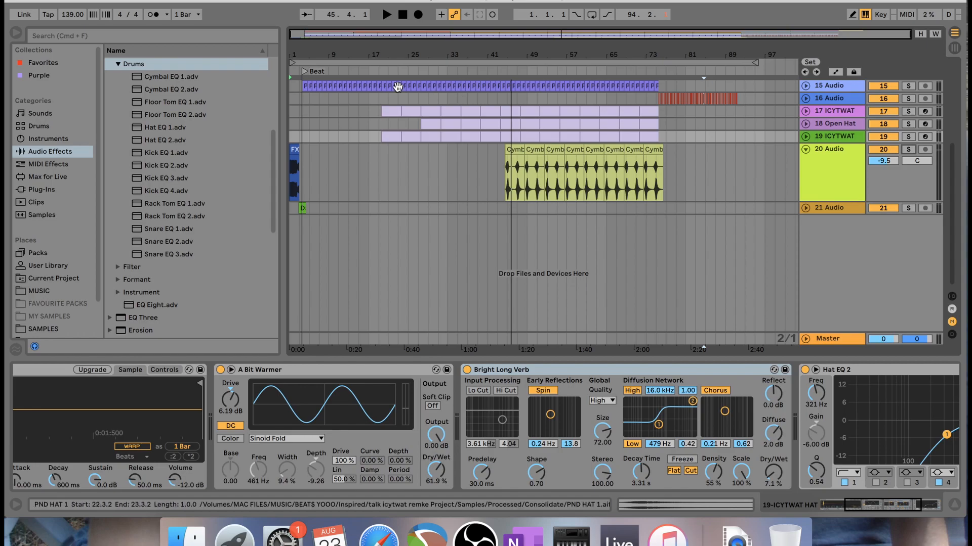
# Play the intro from bar 1 and unfold 21 Audio to show its vocal tag clip.
pyautogui.moveTo(292, 54); pyautogui.dragTo(293, 71)
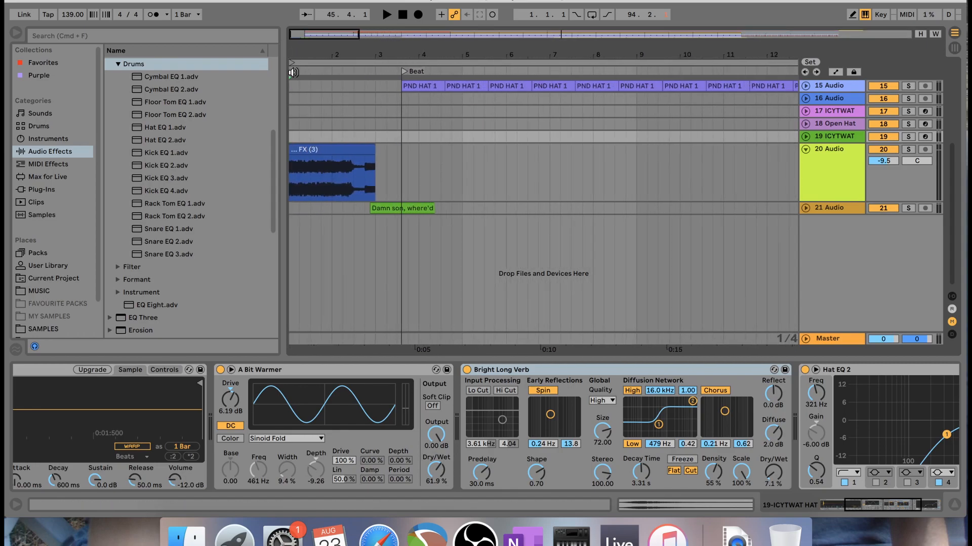
pyautogui.hscroll(2, 312, 85)
pyautogui.hscroll(-2, 306, 88)
pyautogui.press('space')
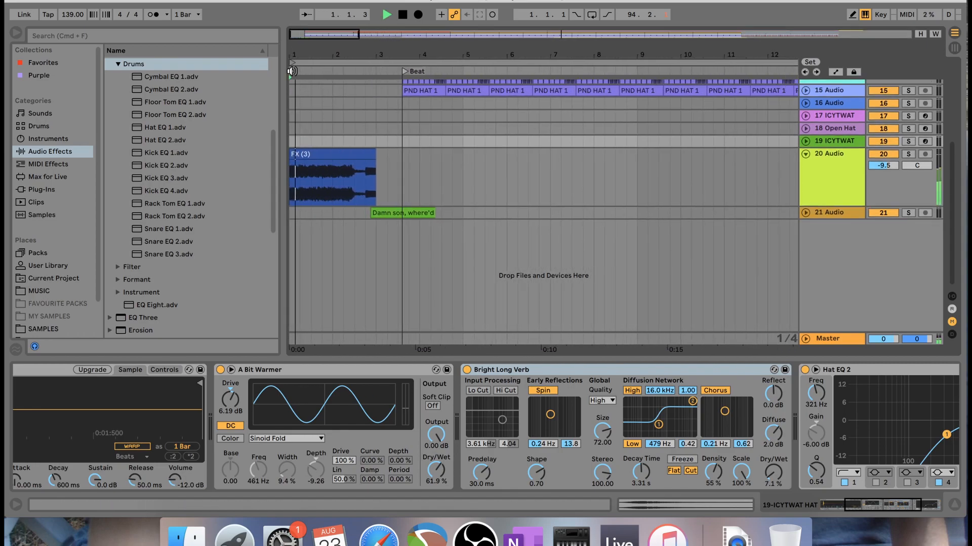
pyautogui.click(805, 213)
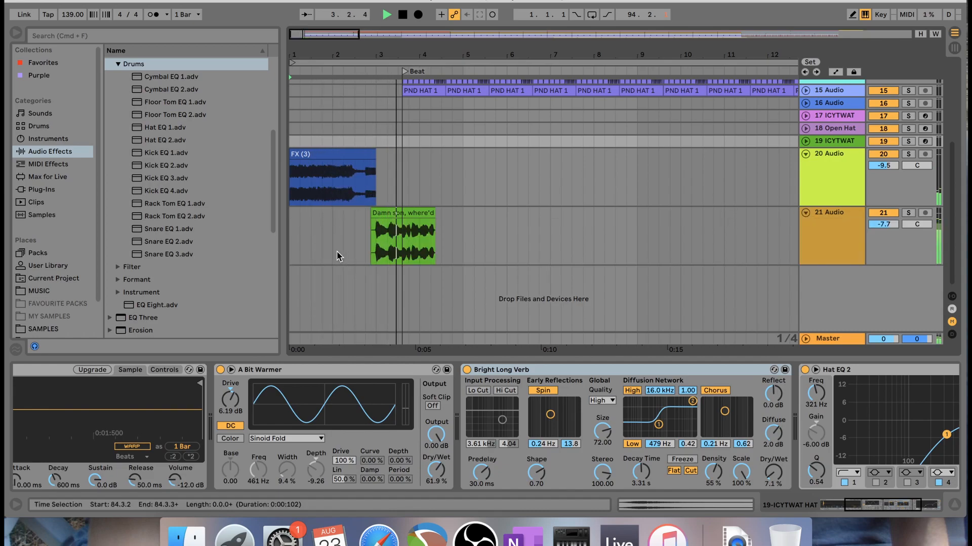
# Bring up the Master track's device chain, select Gentle Squeeze and play the beat from about bar 21.
pyautogui.moveTo(624, 56); pyautogui.dragTo(624, 15)
pyautogui.scroll(5, 416, 199)
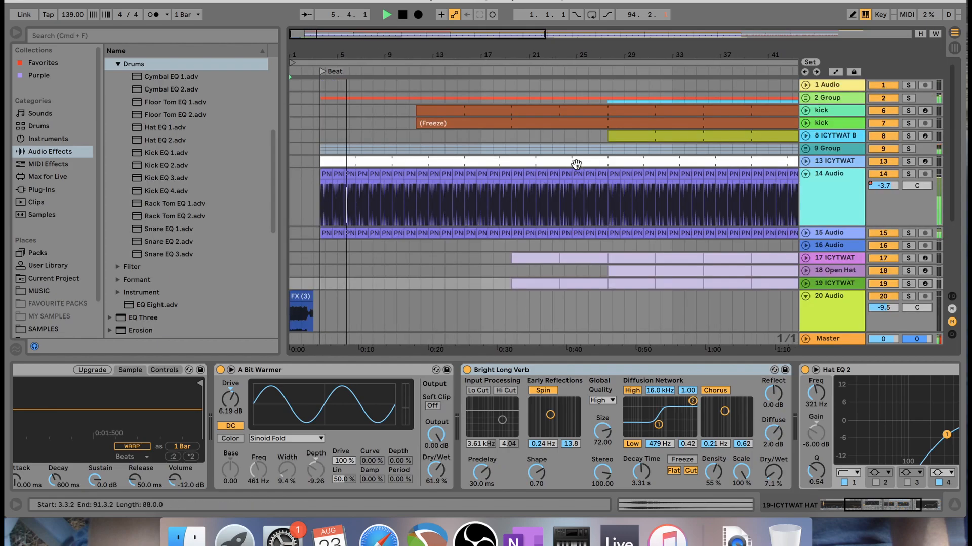
pyautogui.scroll(-3, 572, 167)
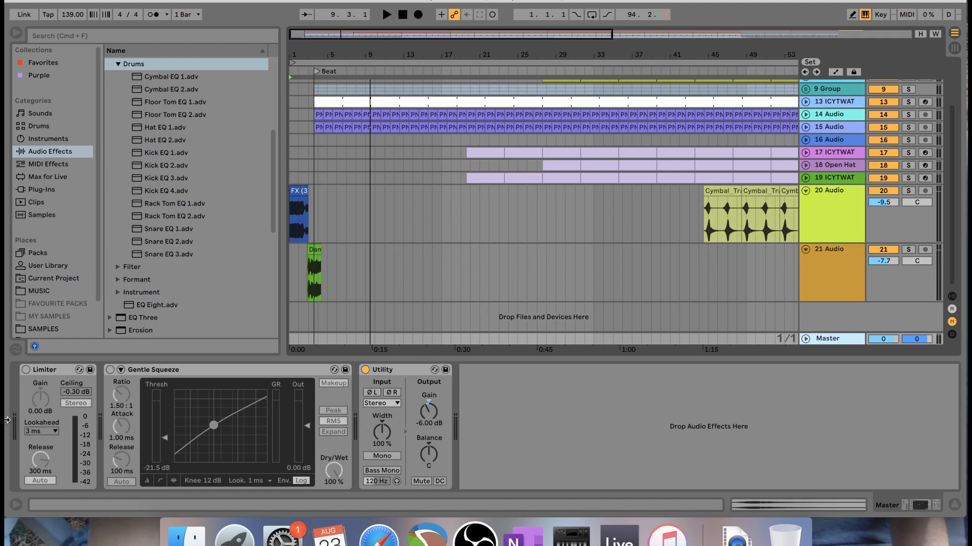
pyautogui.click(207, 375)
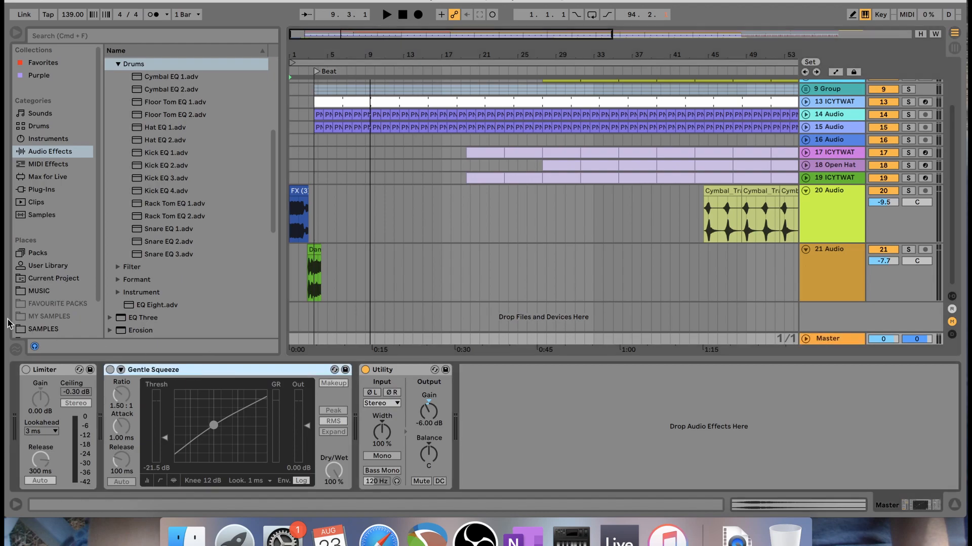
pyautogui.click(481, 64)
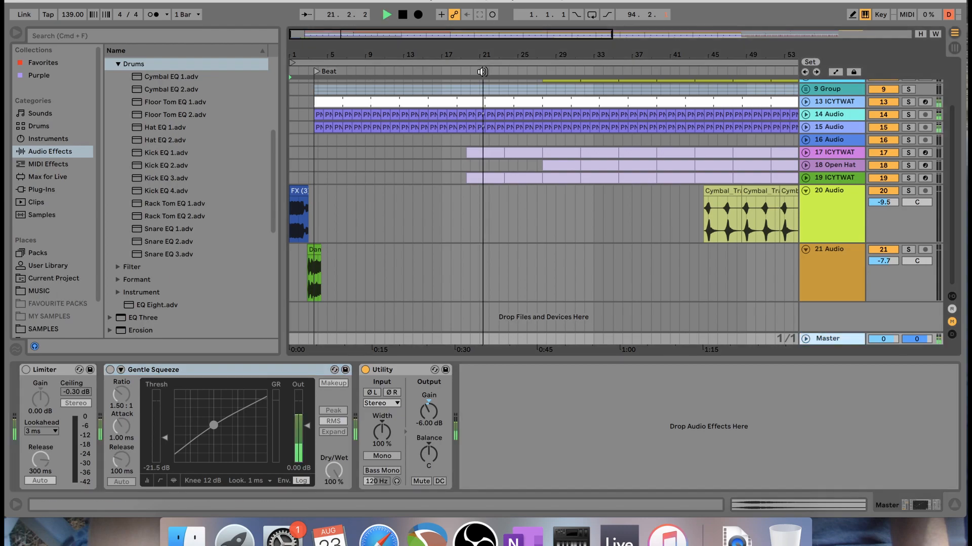
# Switch on the Limiter and Gentle Squeeze on the Master during playback and continue playing from about bar 37.
pyautogui.click(26, 370)
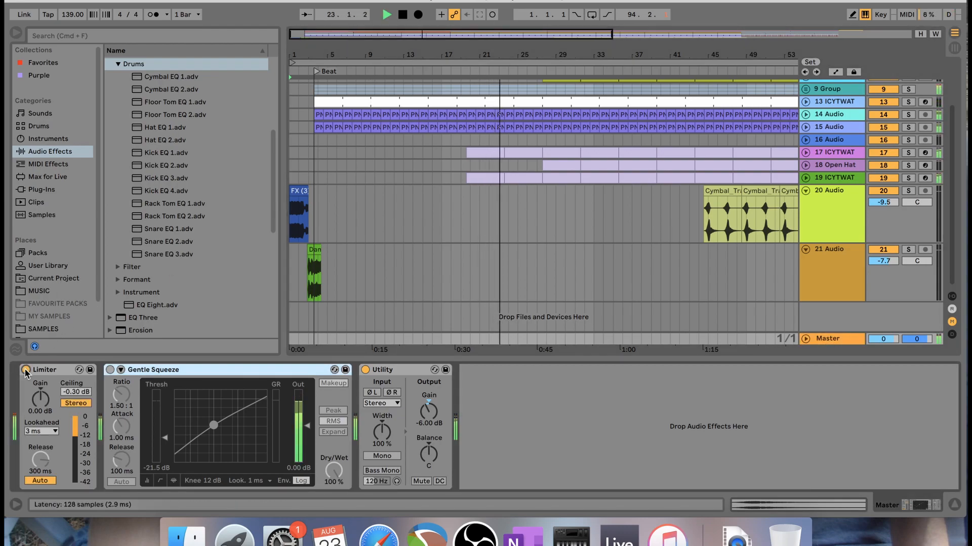
pyautogui.click(111, 371)
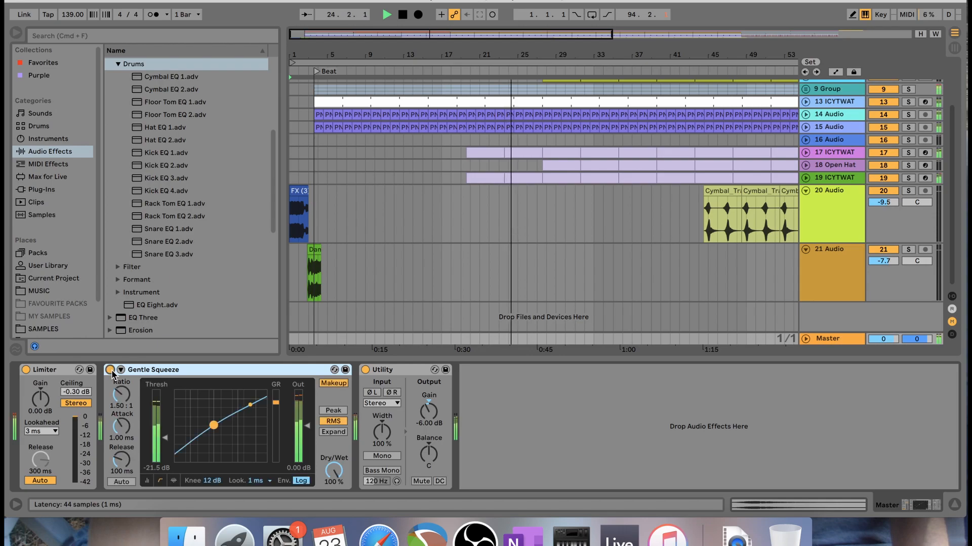
pyautogui.click(631, 72)
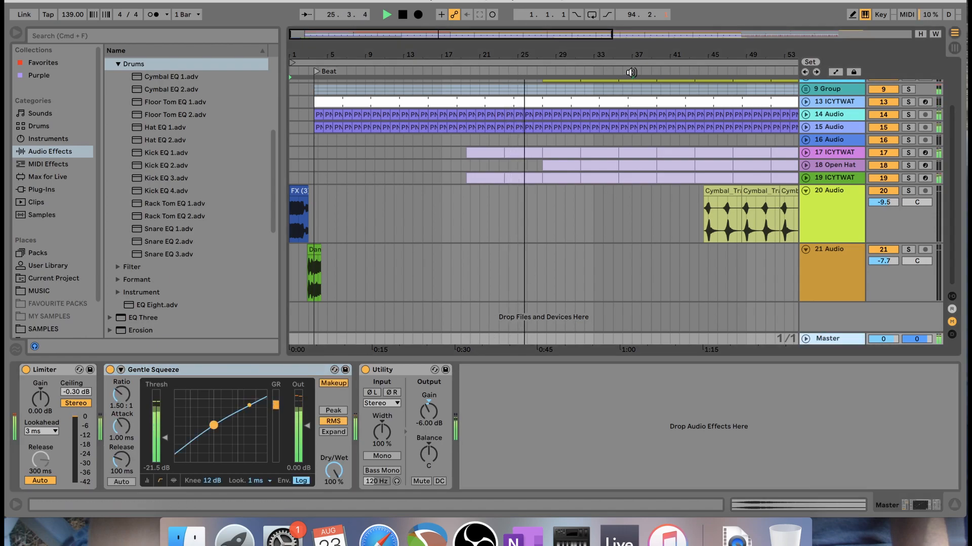
# Compare the mix with Gentle Squeeze and the Limiter bypassed and with both switched back on.
pyautogui.click(110, 370)
pyautogui.click(26, 370)
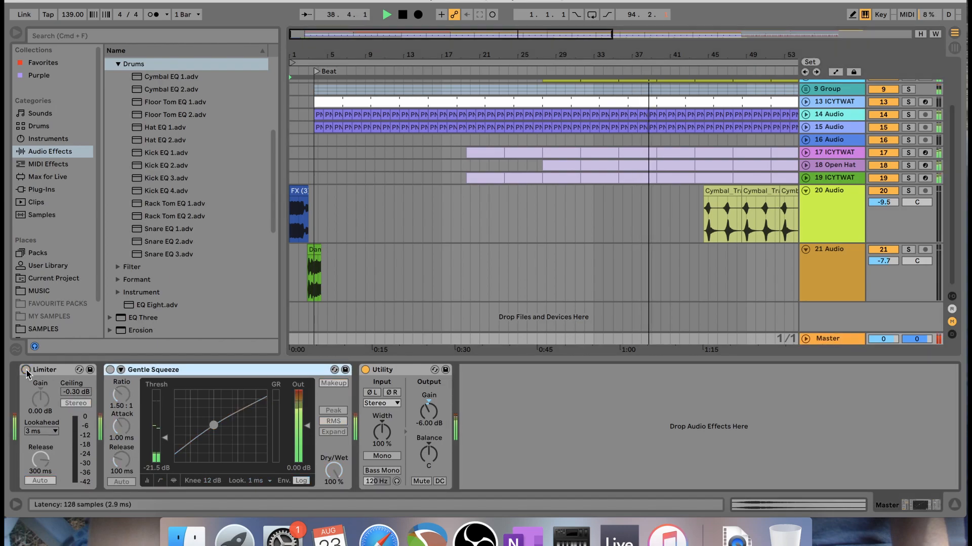
pyautogui.click(26, 371)
pyautogui.click(111, 370)
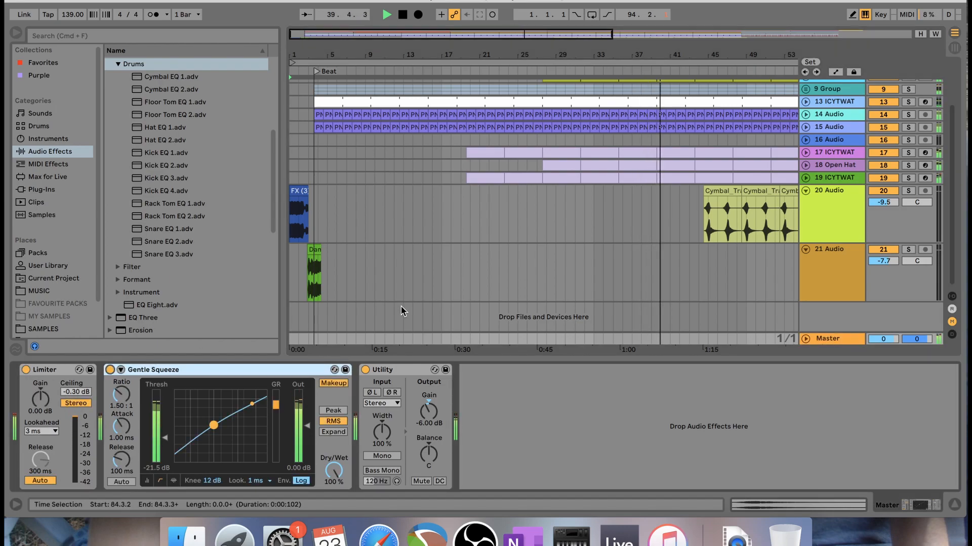
# Look over the cymbal section and the whole arrangement up to the closing clips on 1 Audio.
pyautogui.hscroll(10, 430, 250)
pyautogui.scroll(3, 387, 278)
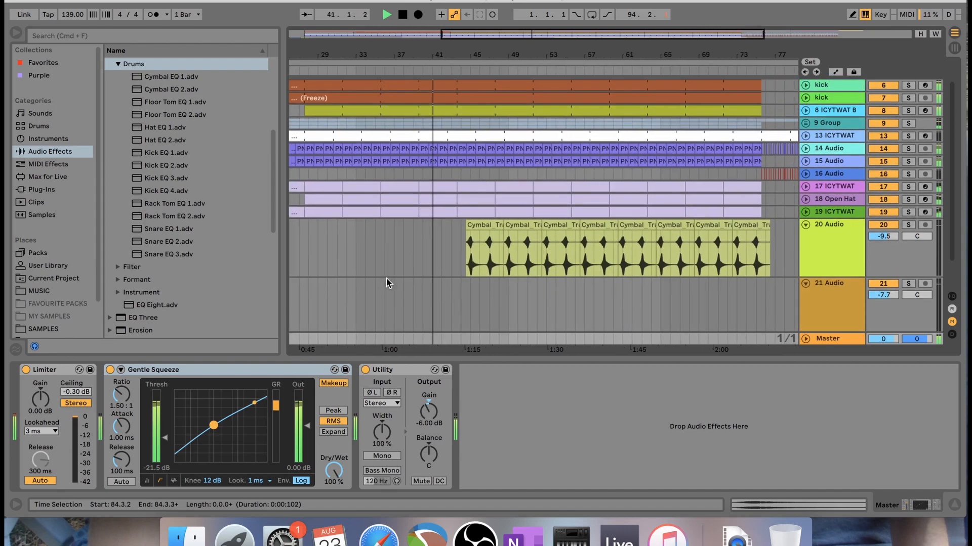
pyautogui.scroll(2, 565, 96)
pyautogui.hscroll(3, 568, 98)
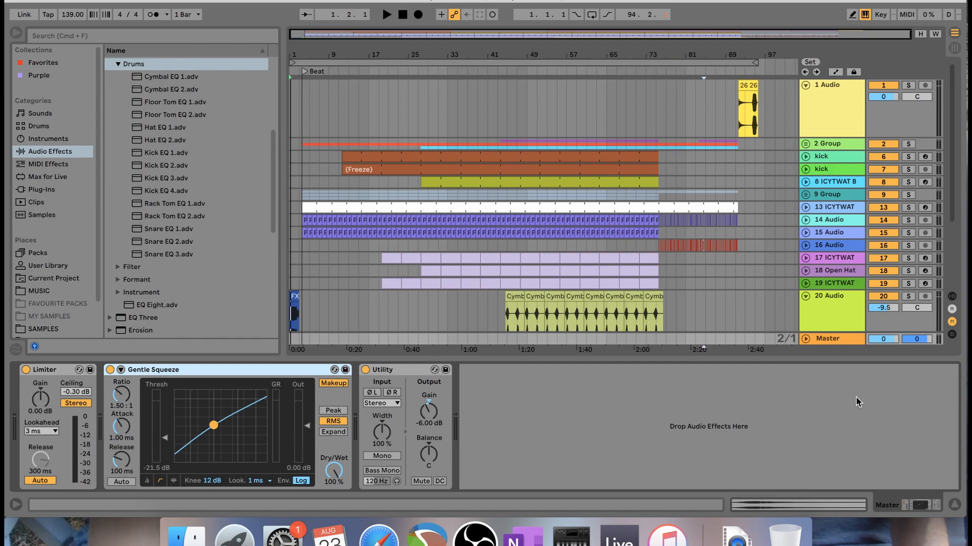
# Collapse the EQ Eight presets in the browser and look through the Compressor presets for Gentle Squeeze, closing that list as well.
pyautogui.scroll(5, 130, 91)
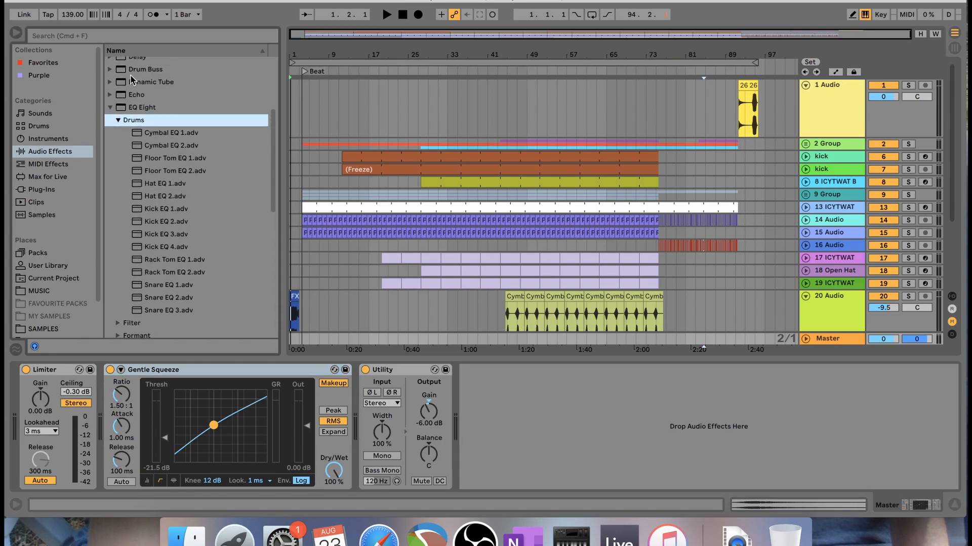
pyautogui.click(111, 163)
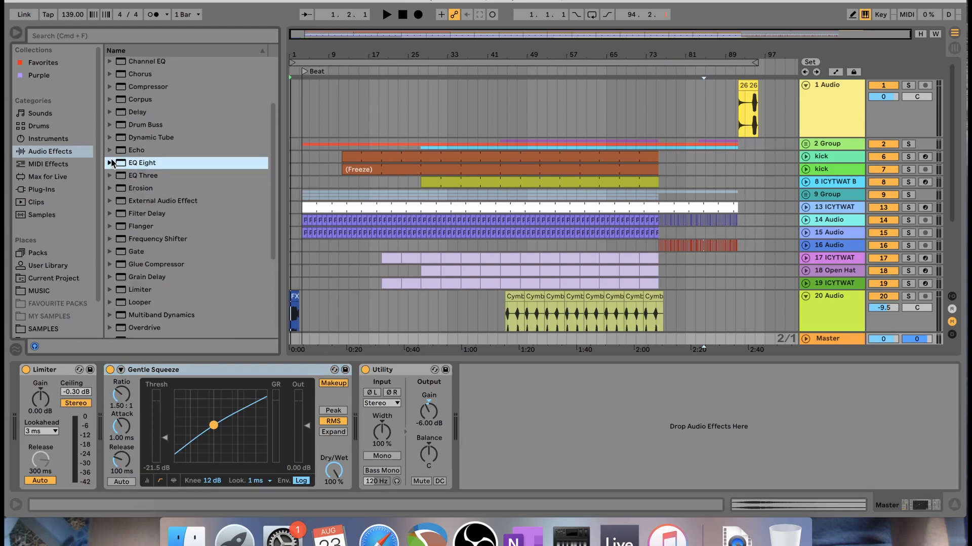
pyautogui.scroll(3, 112, 162)
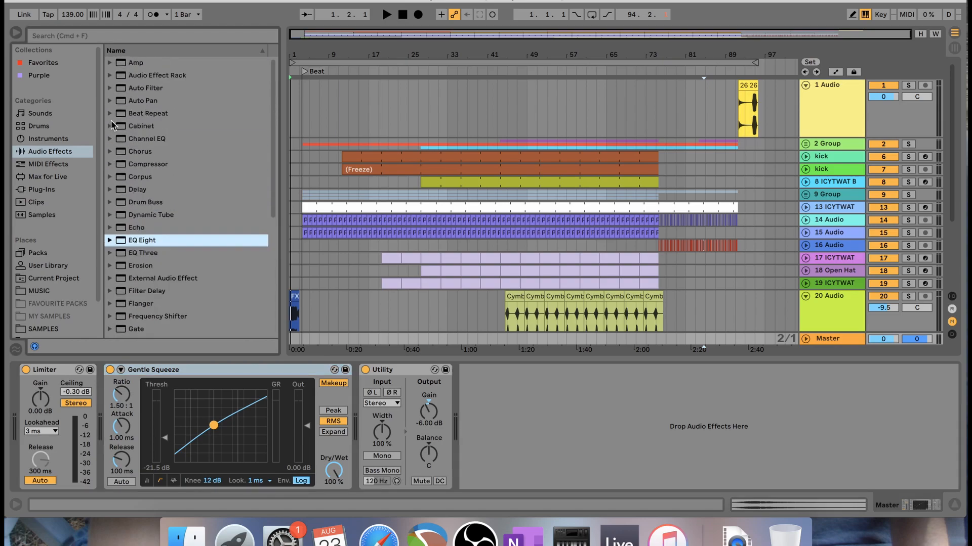
pyautogui.click(109, 165)
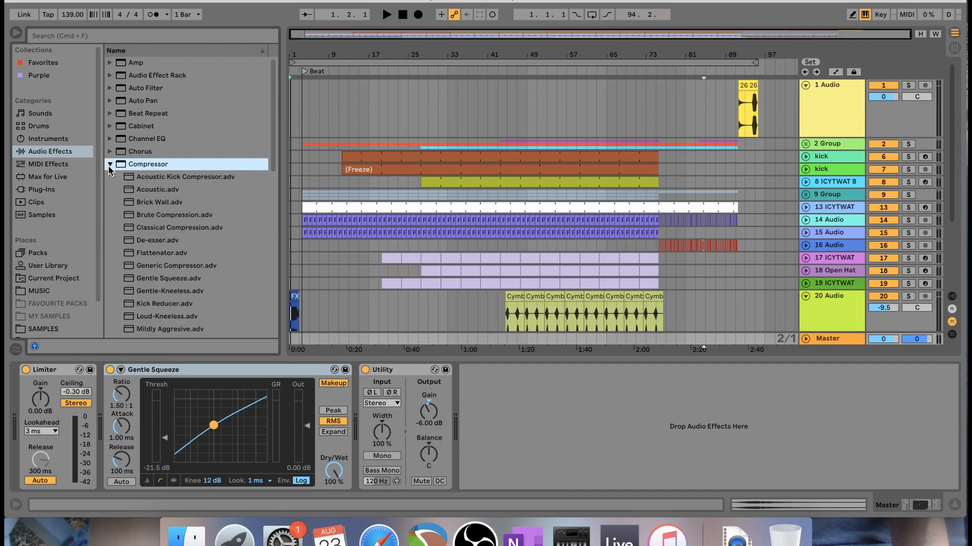
pyautogui.click(109, 165)
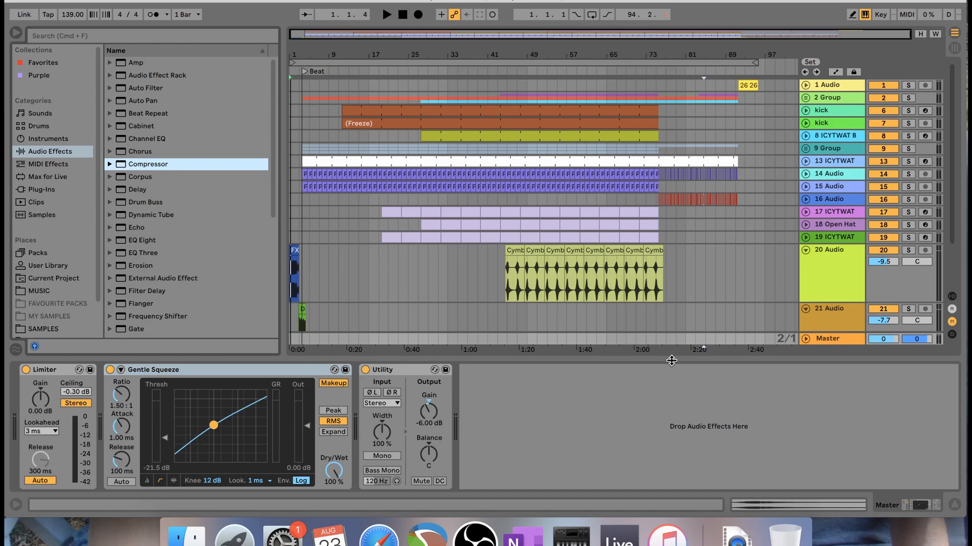
# Fold the 20 Audio track in the arrangement.
pyautogui.click(807, 250)
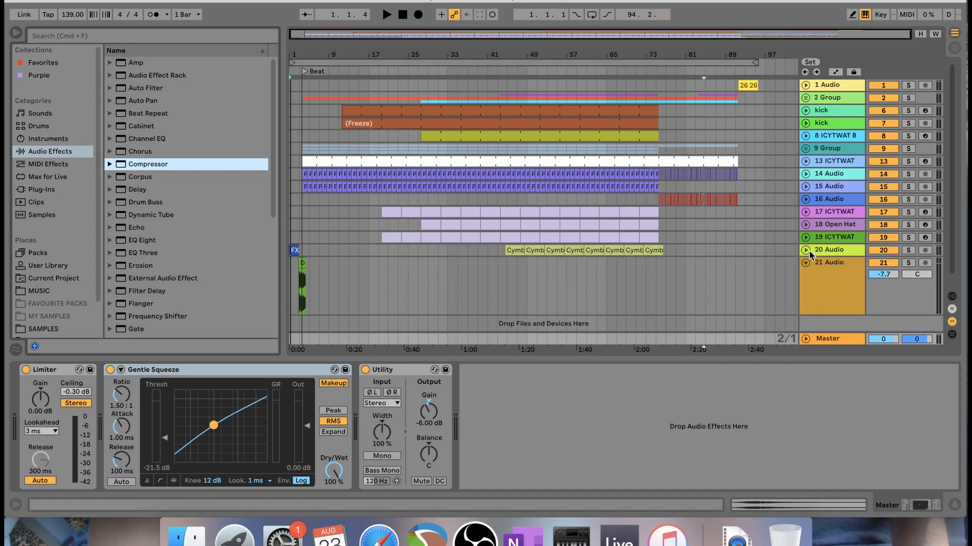